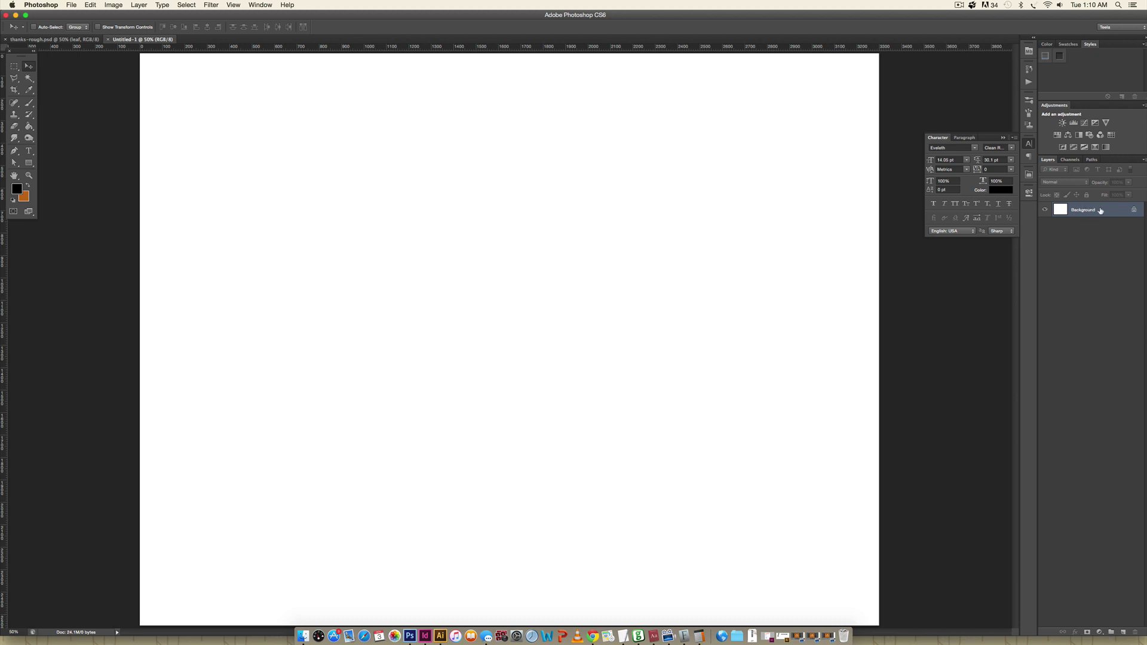
Convert the Background into an editable Layer 0 and fill it with the orange background color c46e1a
double_click(1098, 211)
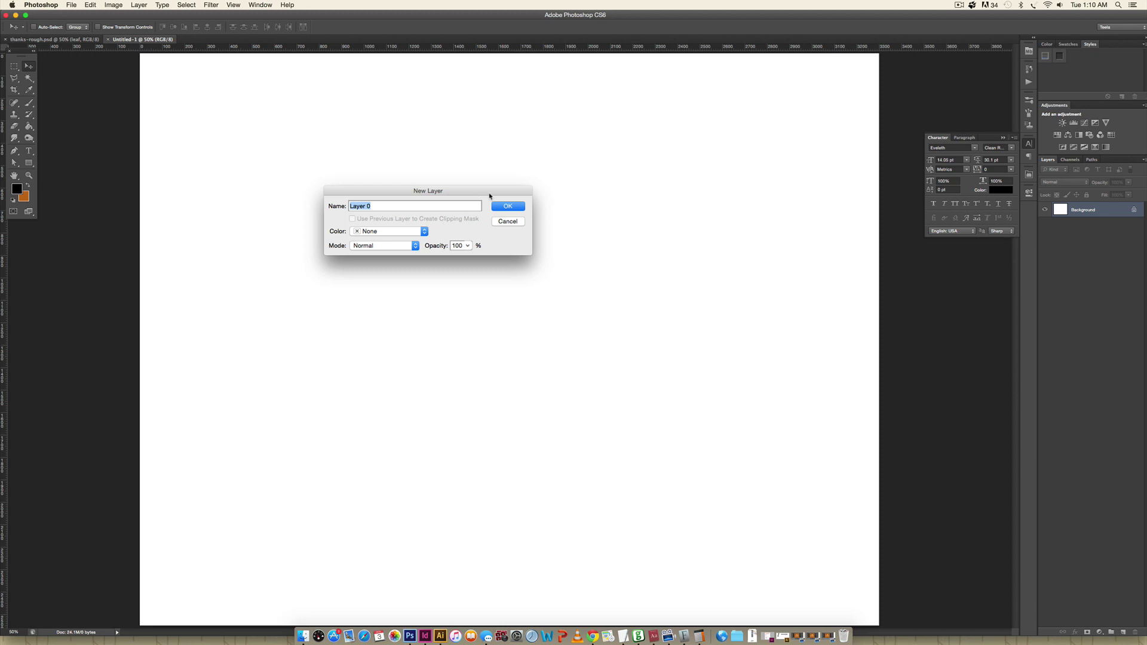
left_click(508, 207)
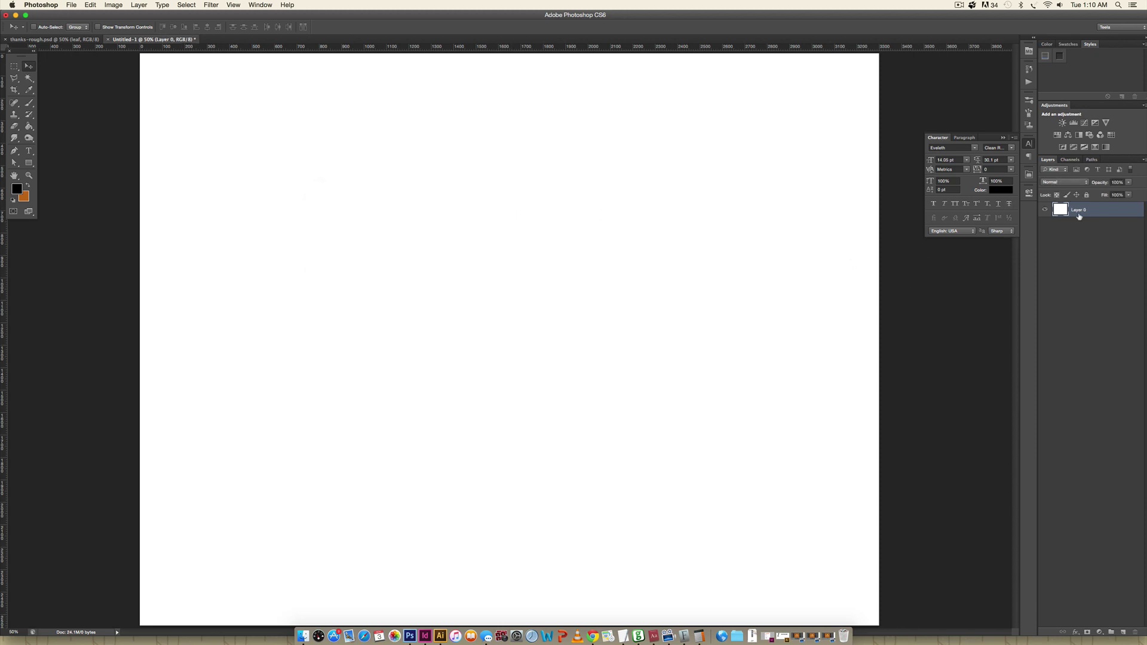
left_click(26, 202)
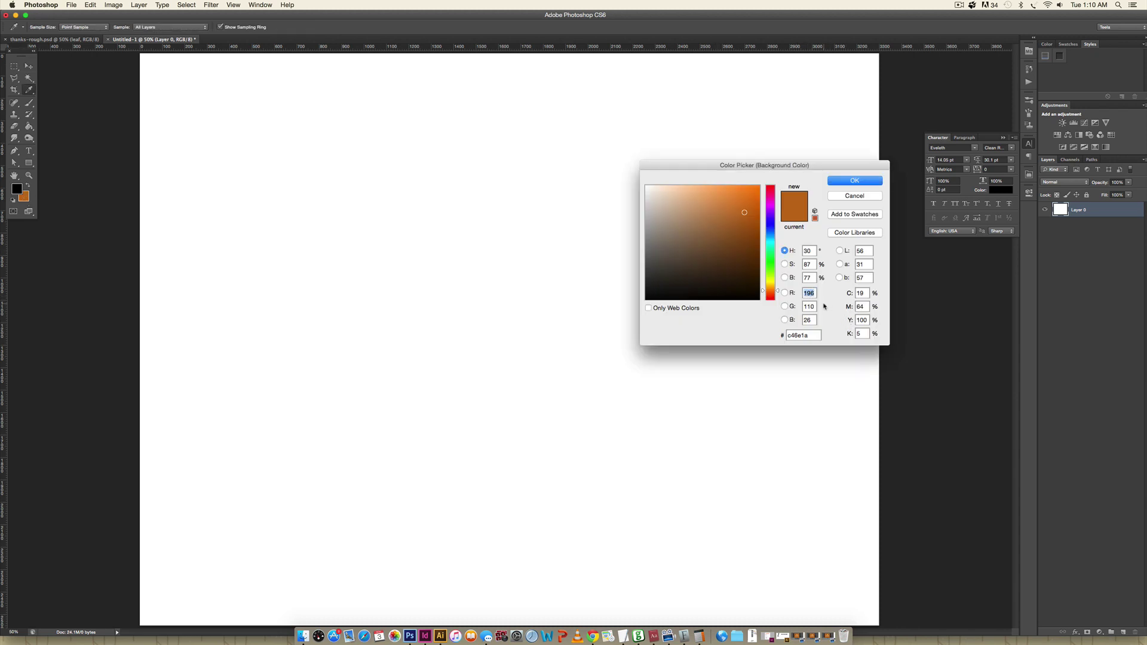
left_click(855, 179)
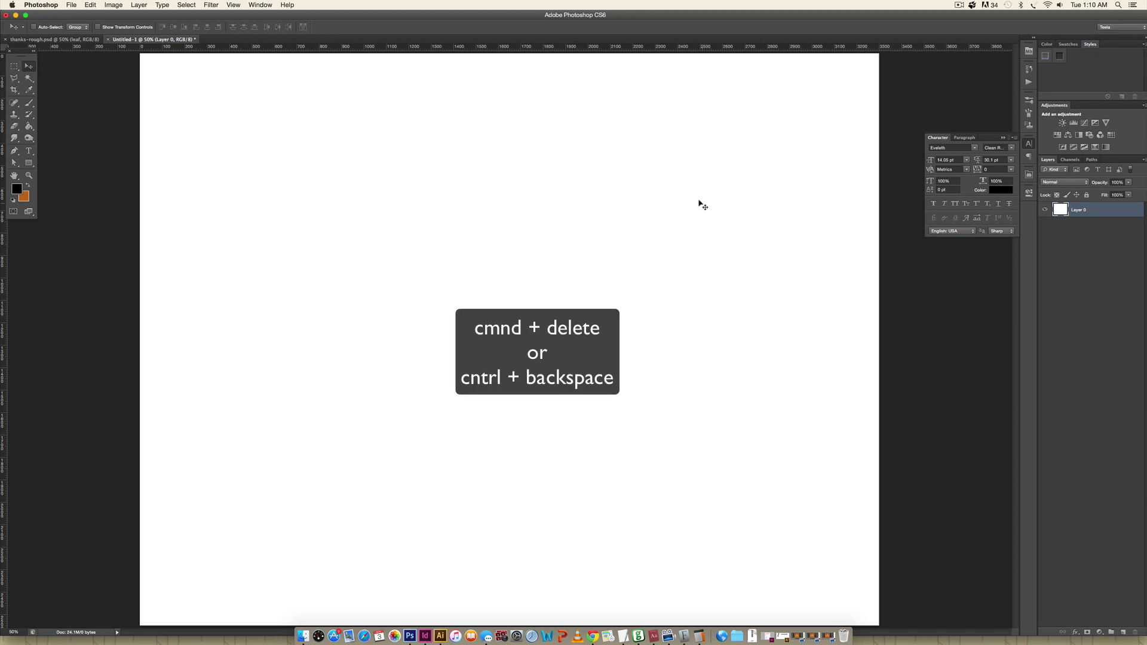
key("super+BackSpace")
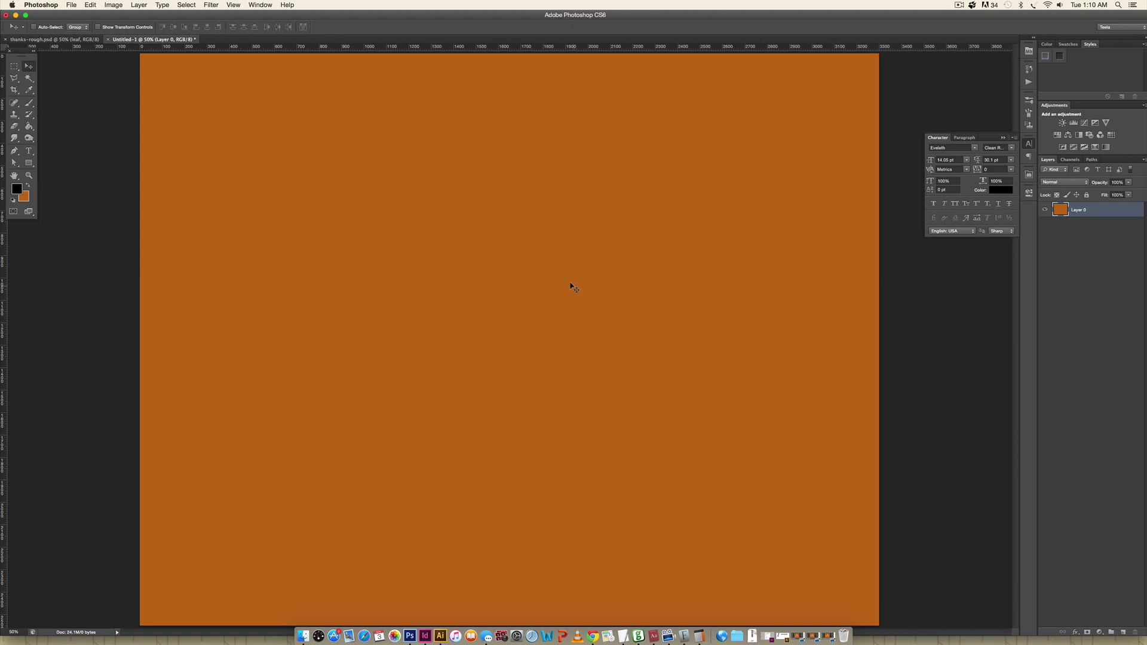
Add the text "THANKS!" on the canvas in Eveleth Clean Regular
key("t")
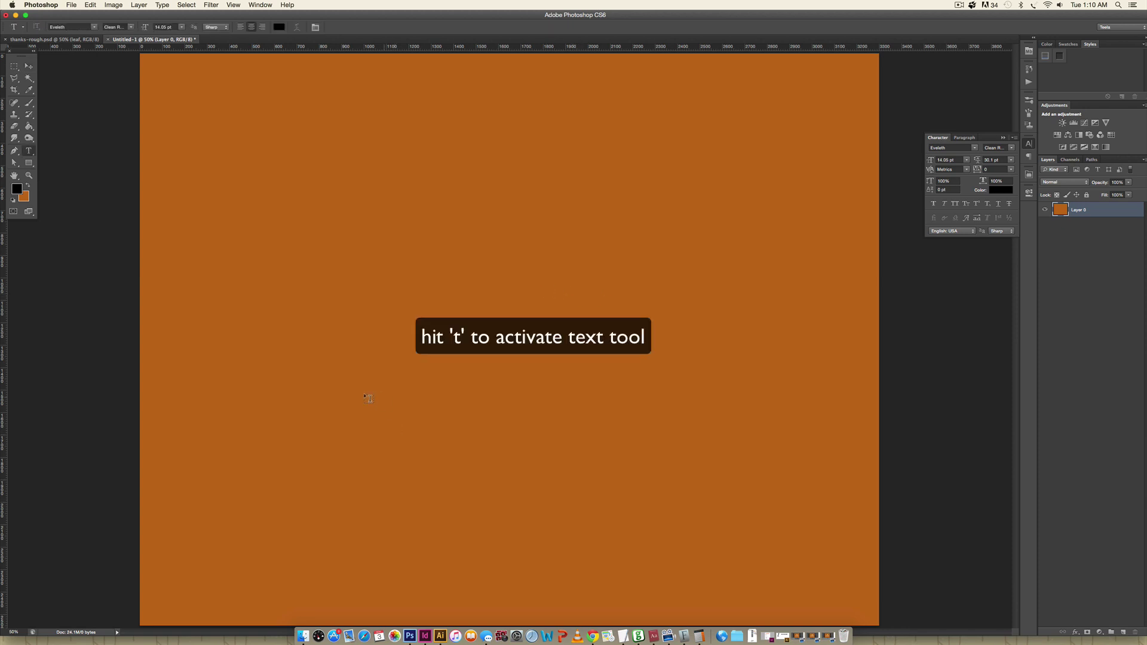
left_click(380, 417)
type("THANKS!")
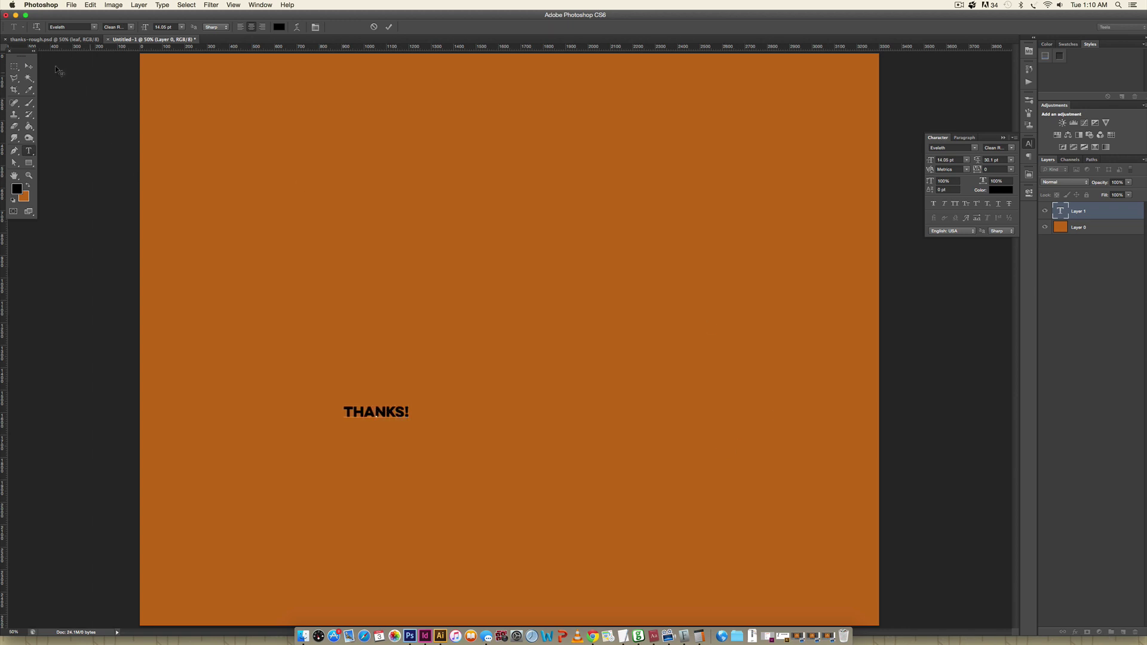
left_click(31, 66)
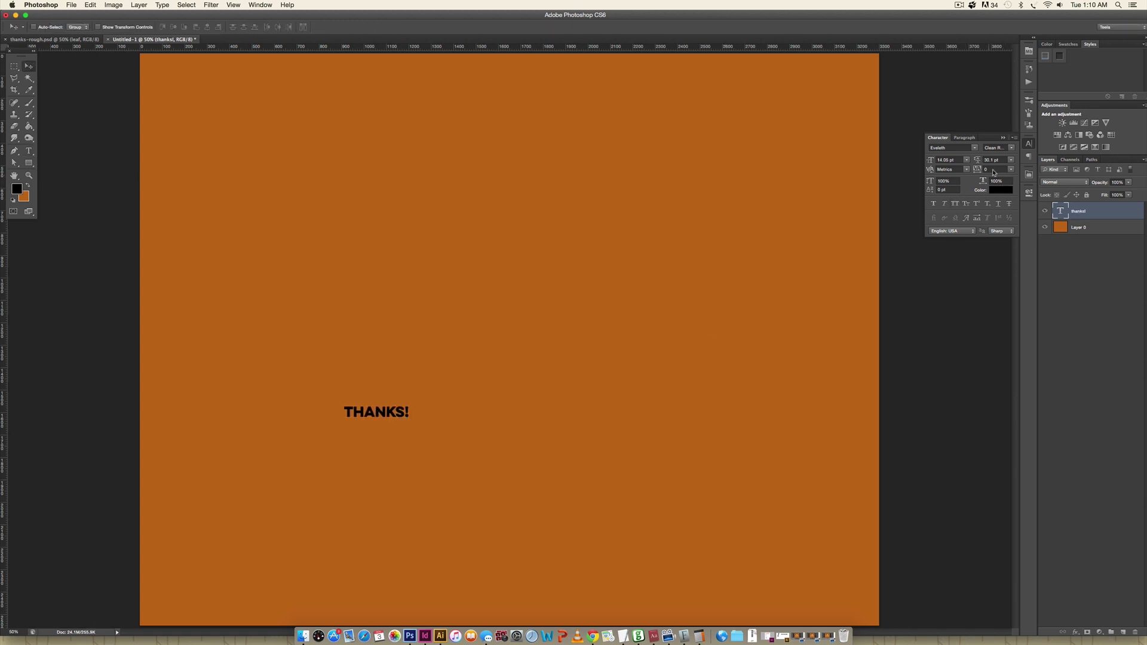
left_click(1011, 148)
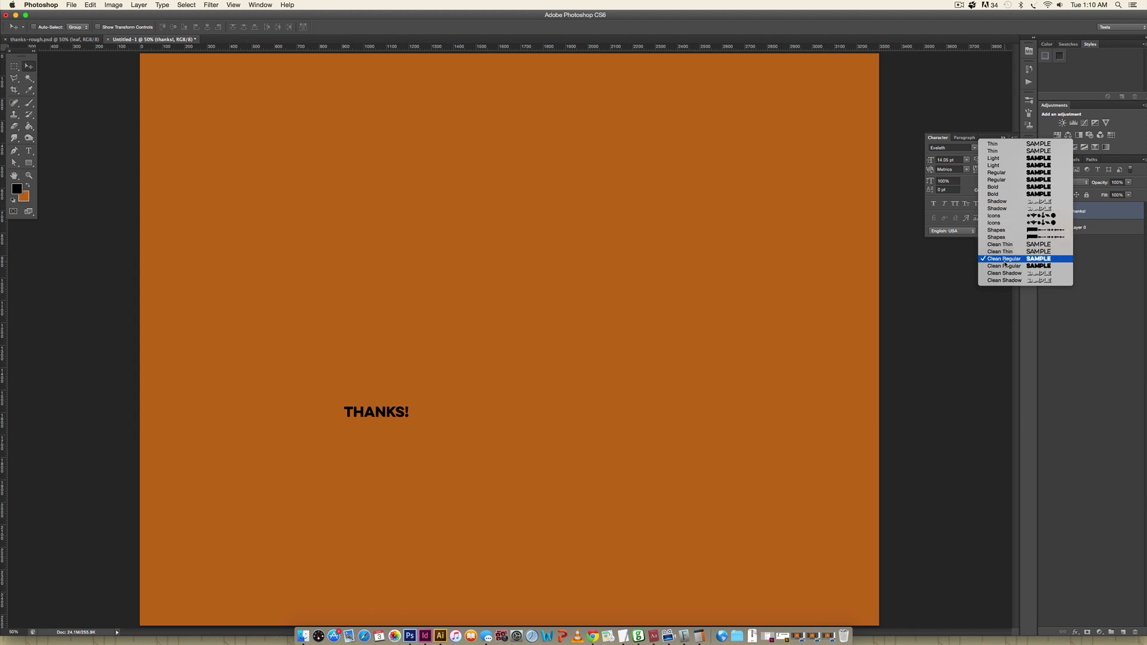
left_click(953, 214)
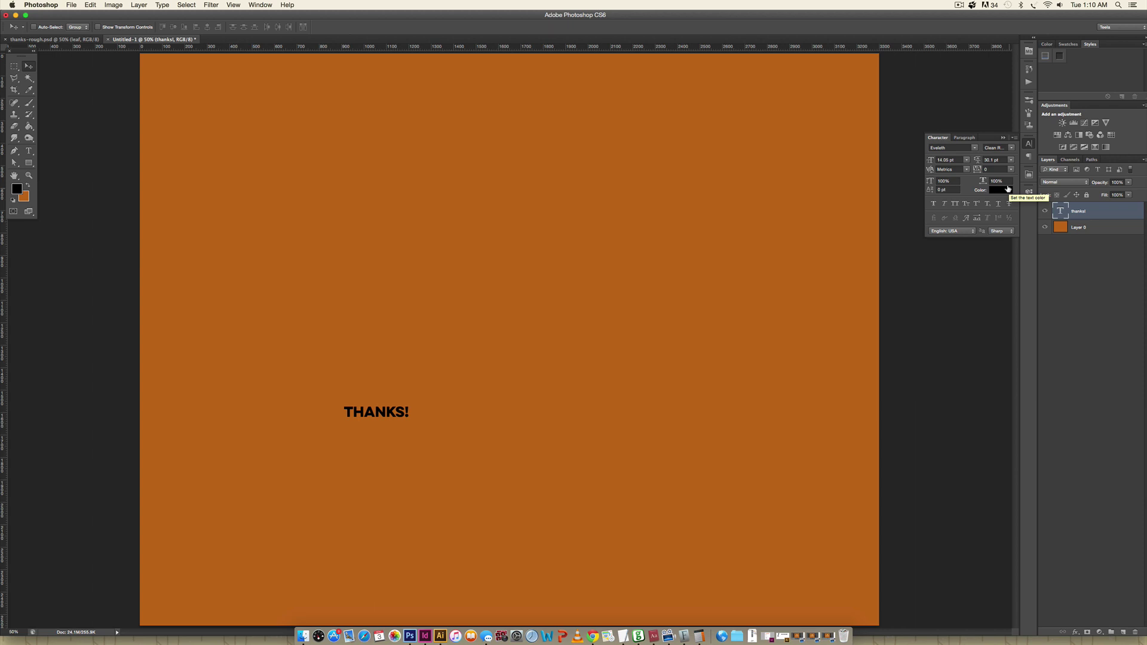
Set the color of the THANKS! text to white, ffffff
left_click(1008, 189)
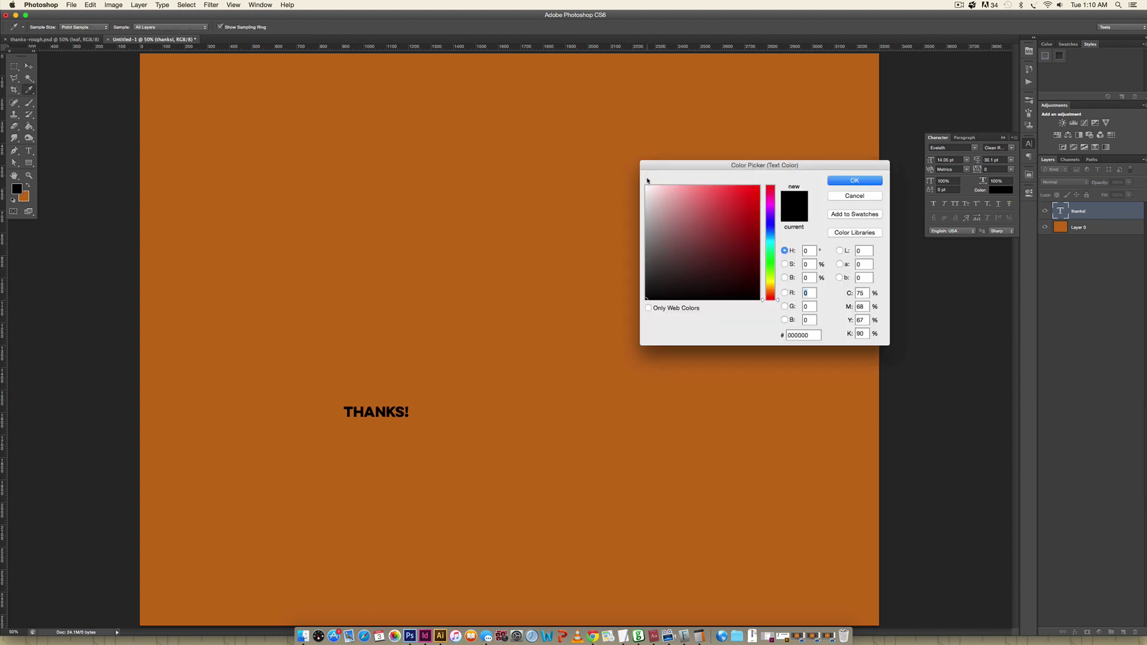
left_click(647, 187)
double_click(810, 337)
type("ffffff")
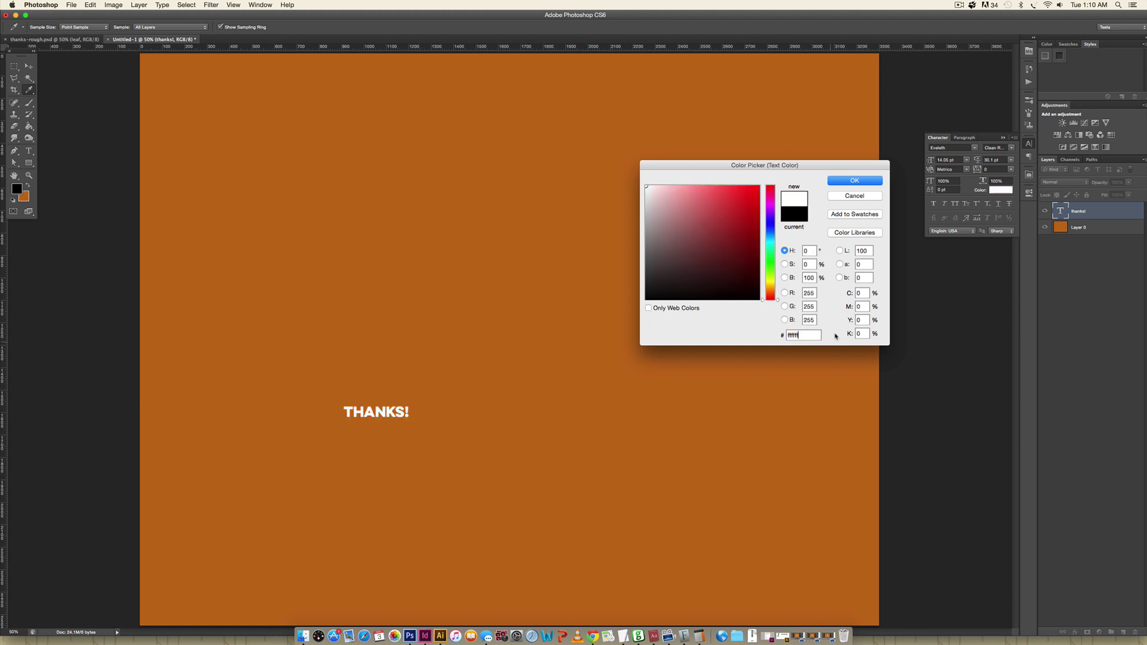
left_click(843, 181)
Scale the THANKS! text up proportionally to over half the canvas width and place it around the canvas center
key("super+t")
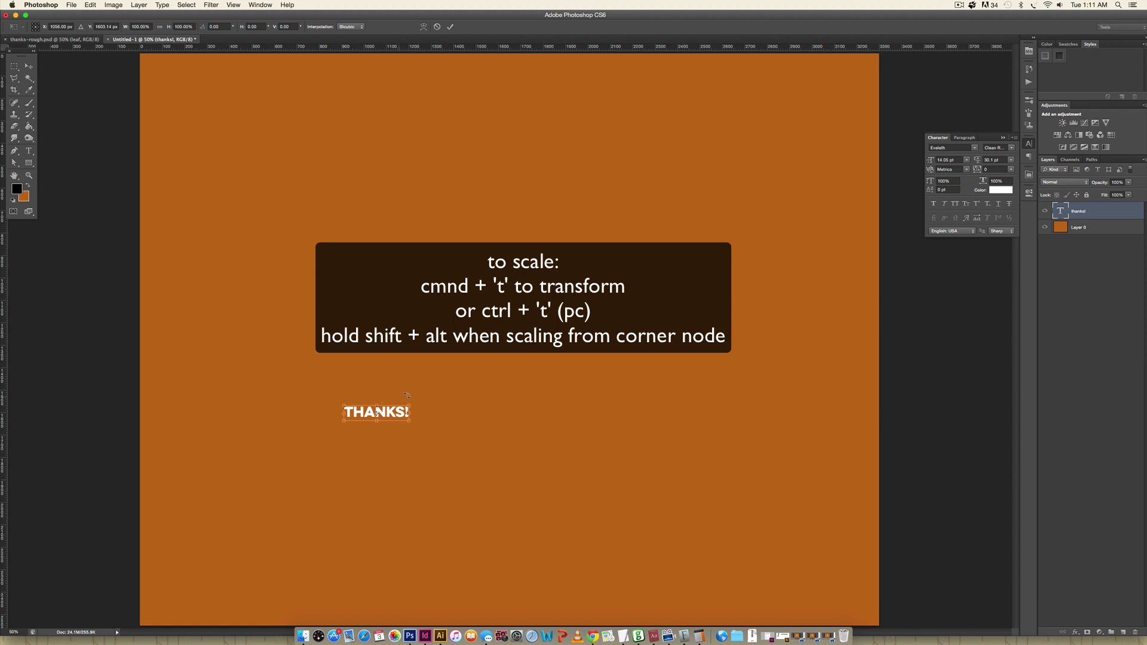
left_click_drag(410, 404, 725, 297)
left_click_drag(675, 360, 655, 400)
left_click_drag(576, 384, 574, 375)
left_click_drag(705, 359, 731, 355)
left_click_drag(631, 382, 637, 385)
key("Return")
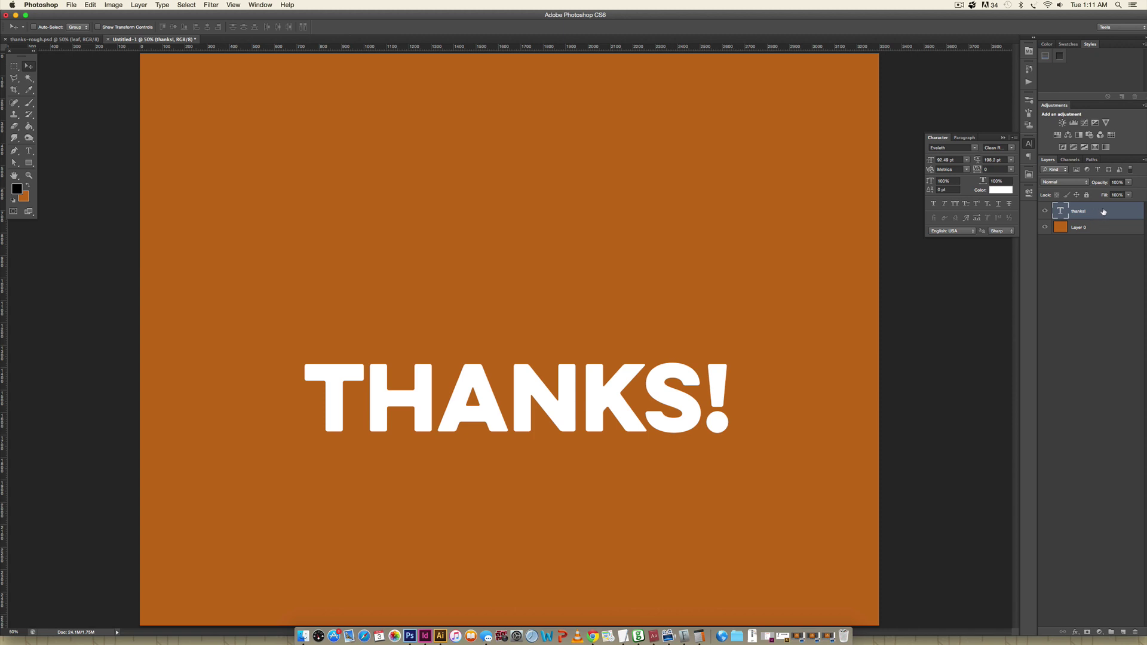
Duplicate the THANKS! text layer below itself as a hidden backup and rasterize the original
left_click_drag(1104, 212, 1107, 225, "alt")
left_click(1045, 228)
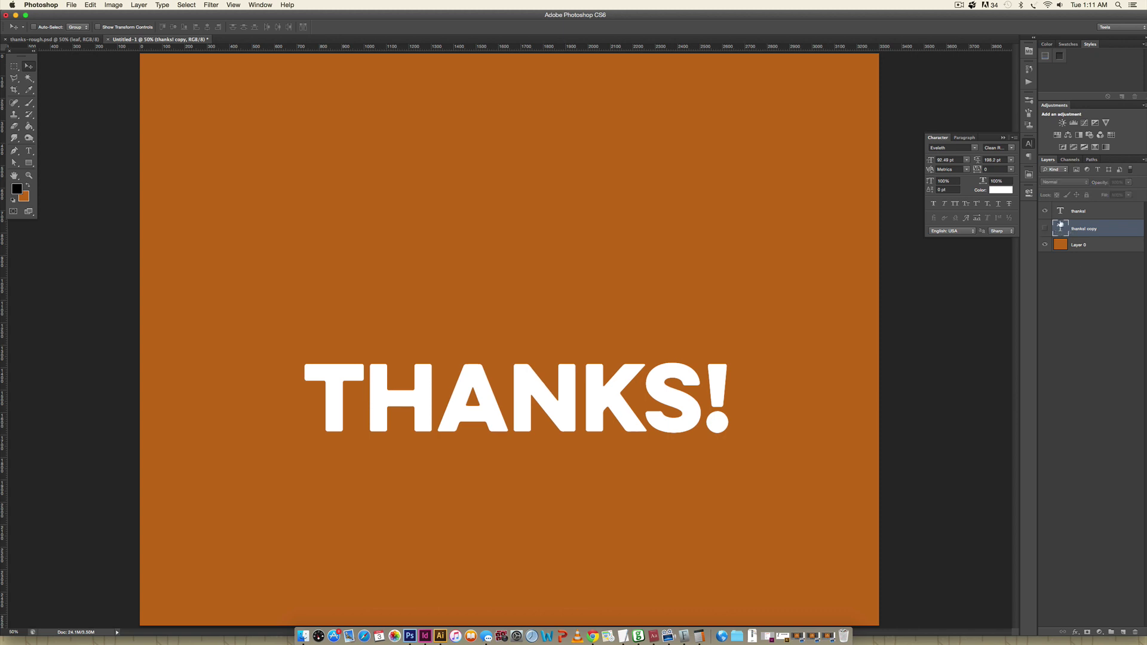
left_click(1100, 213)
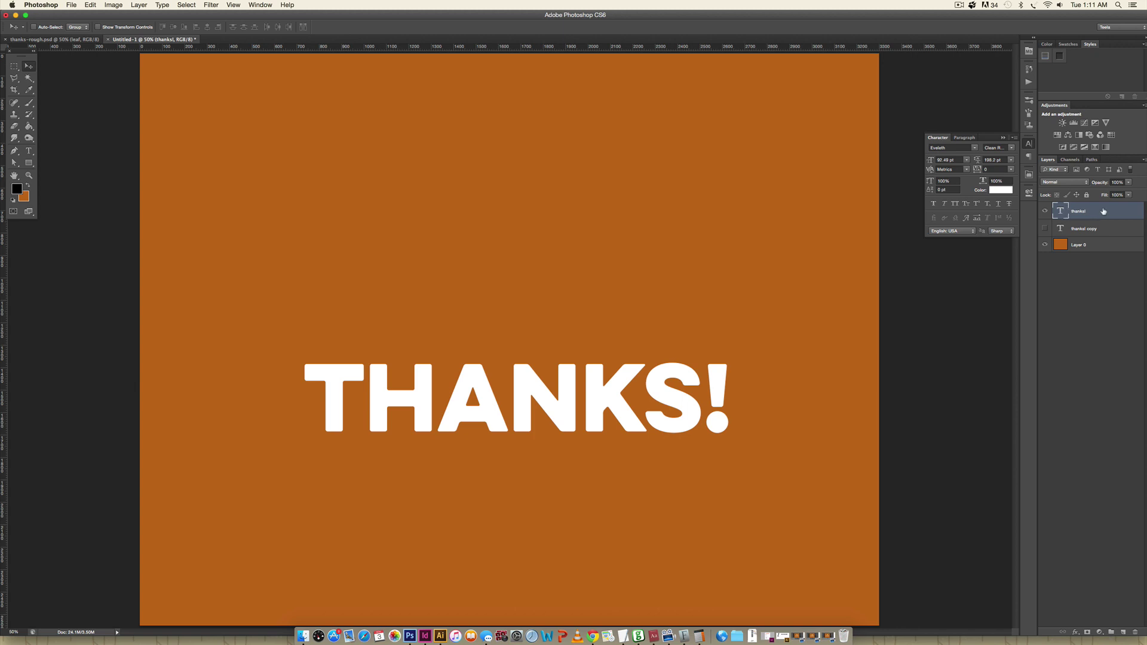
right_click(1104, 212)
left_click(1061, 283)
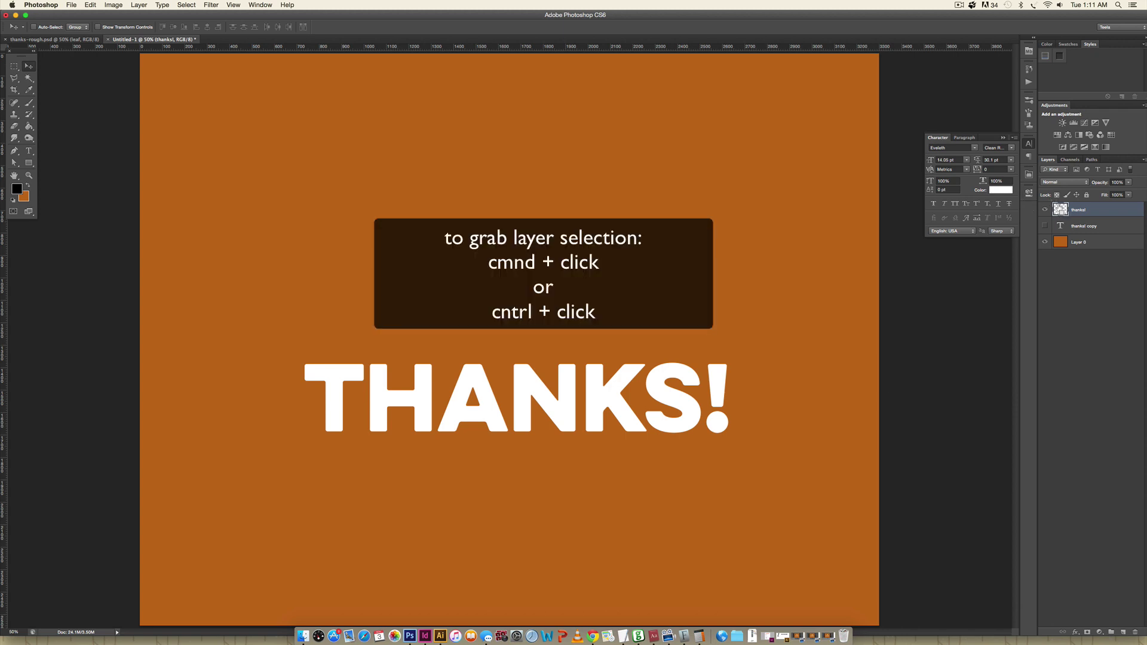
Load the rasterized lettering's outline as a selection and create a new layer named T above it
left_click(1061, 210, "super")
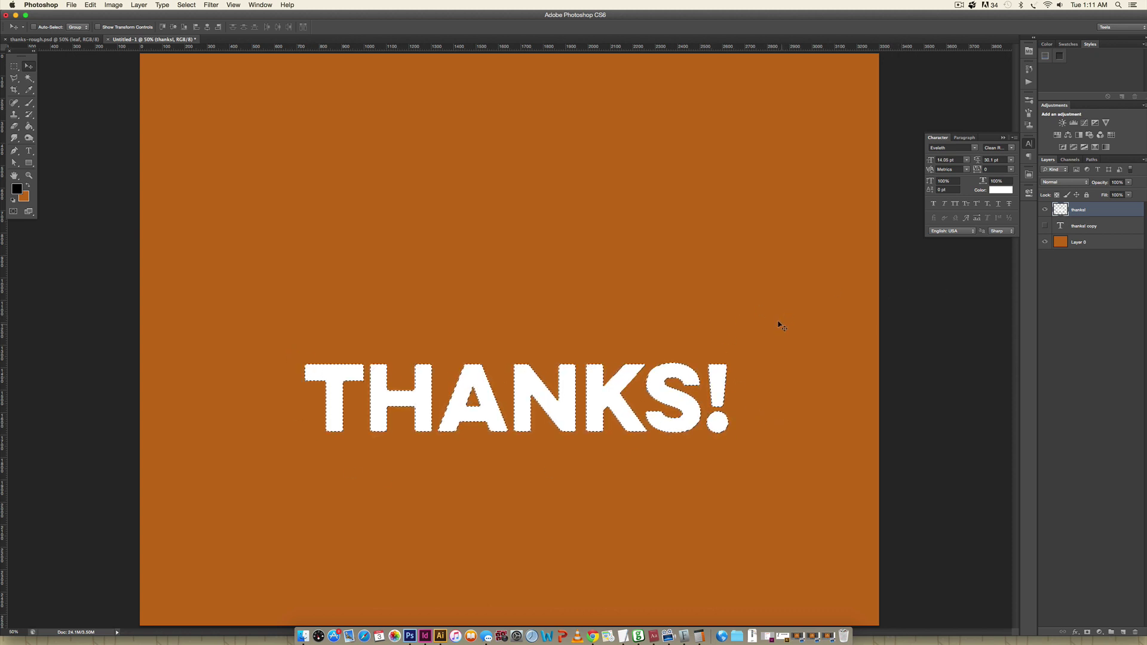
key("super+equal")
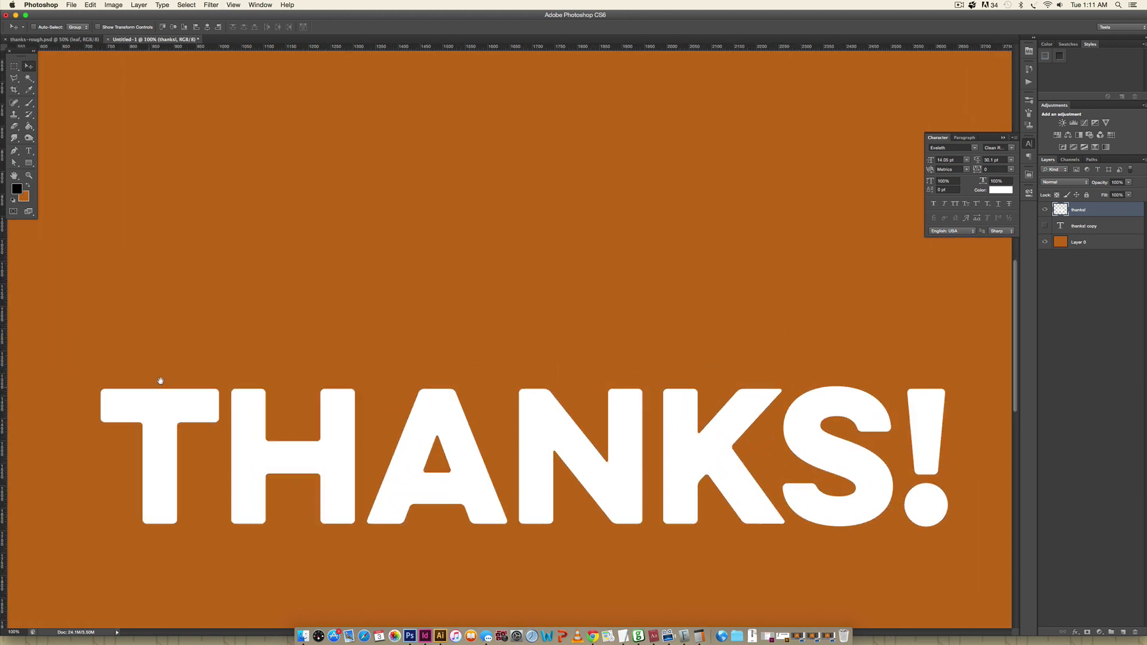
left_click_drag(148, 384, 402, 328)
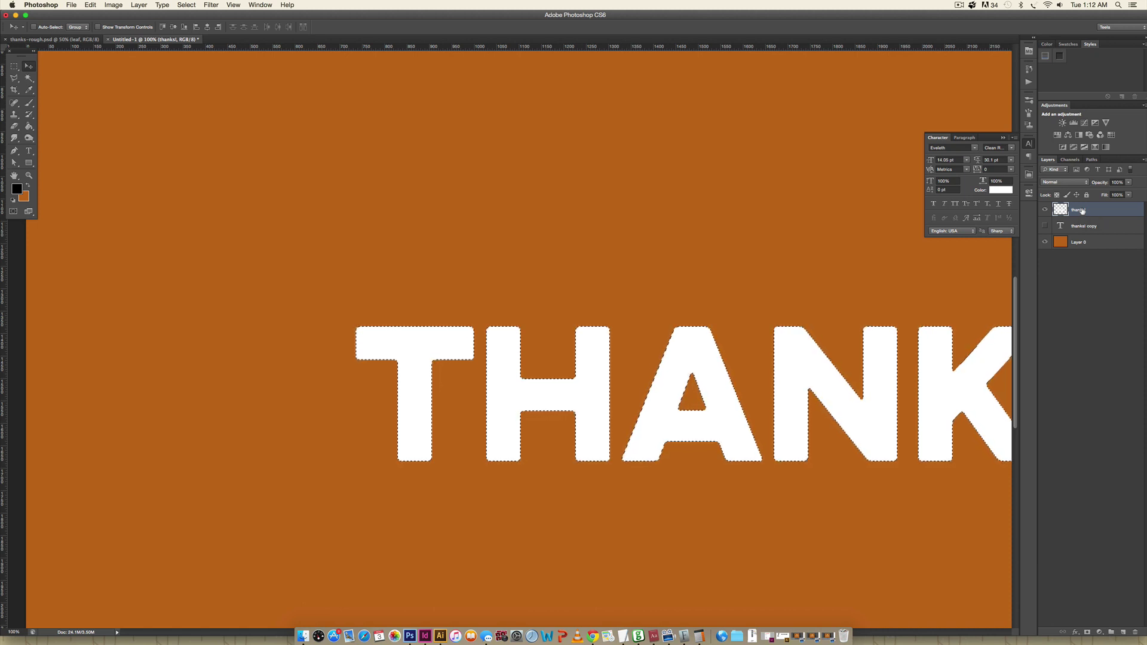
left_click(1124, 632)
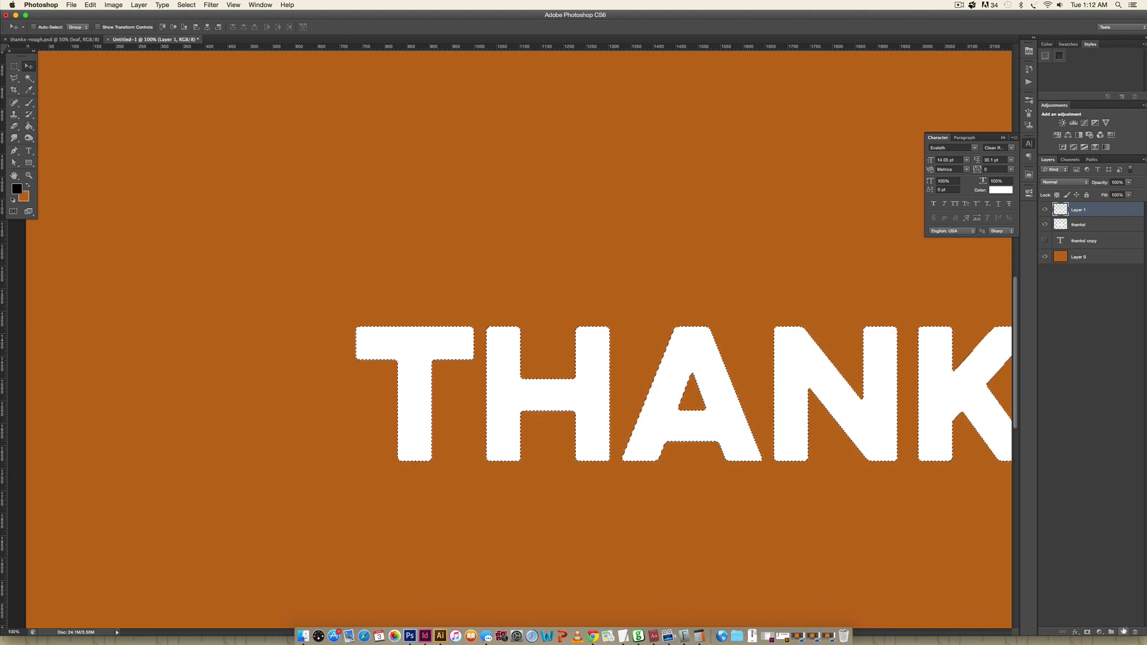
double_click(1080, 209)
type("T")
key("Return")
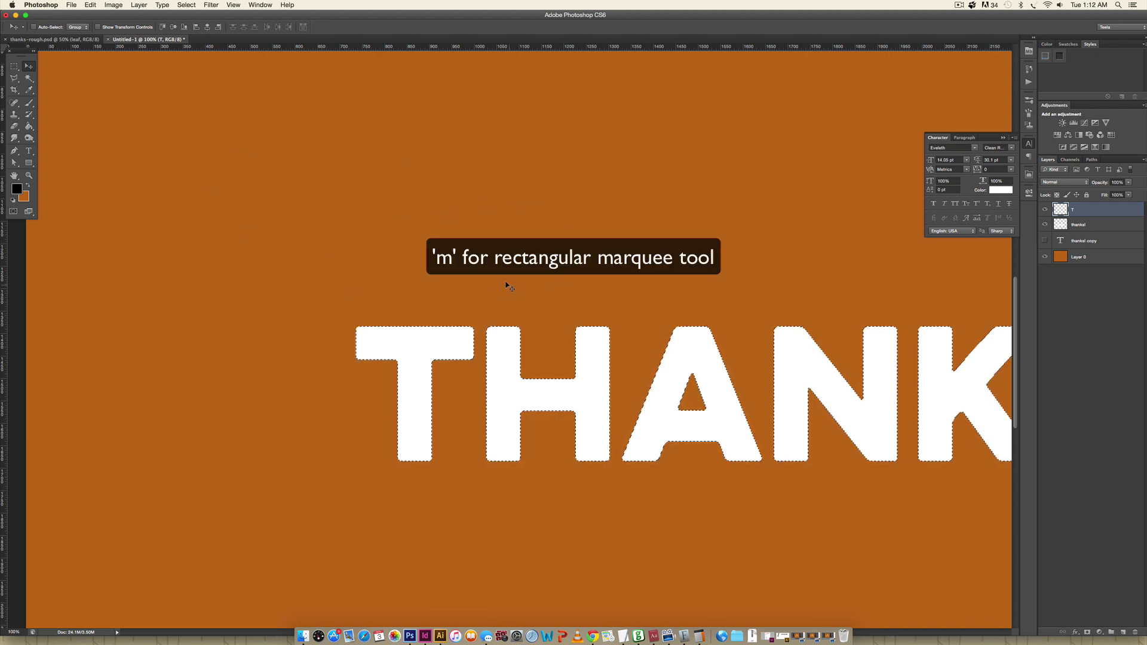
Subtract the T's crossbar and the letters from H up to part of K from the selection with the Rectangular Marquee
key("m")
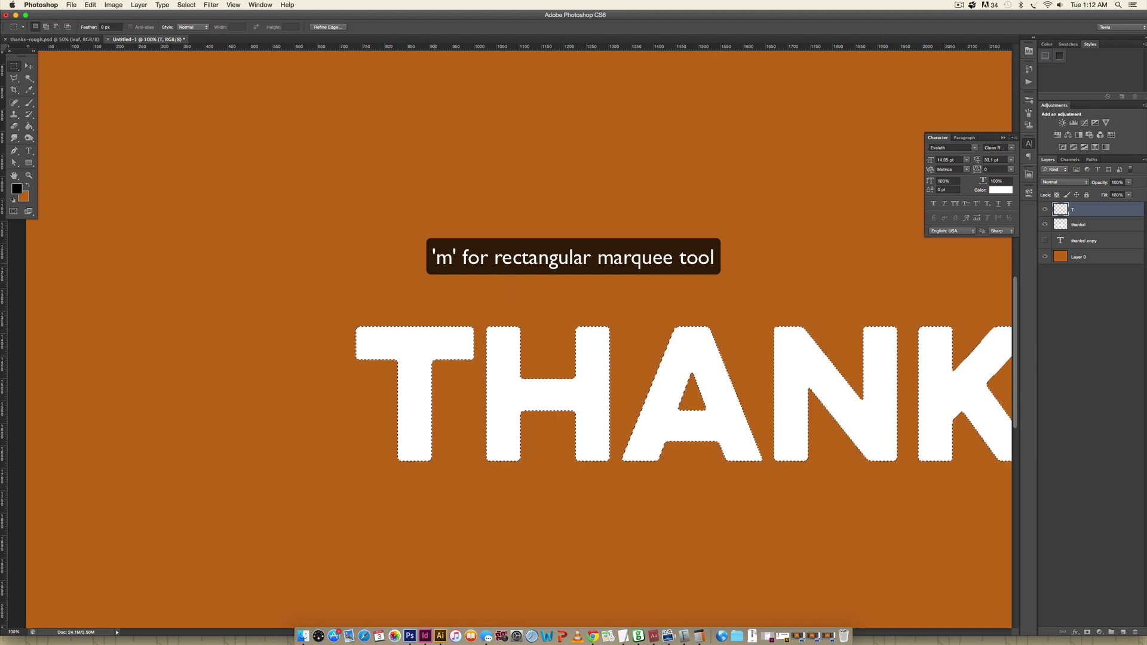
key("alt")
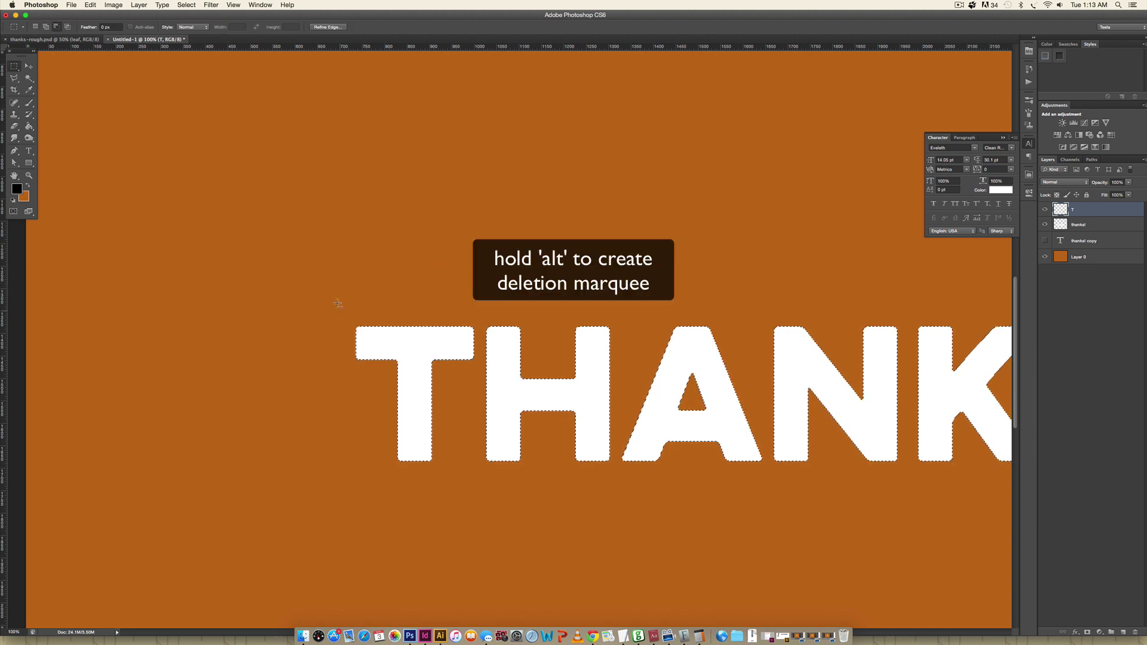
key("alt")
key("alt")
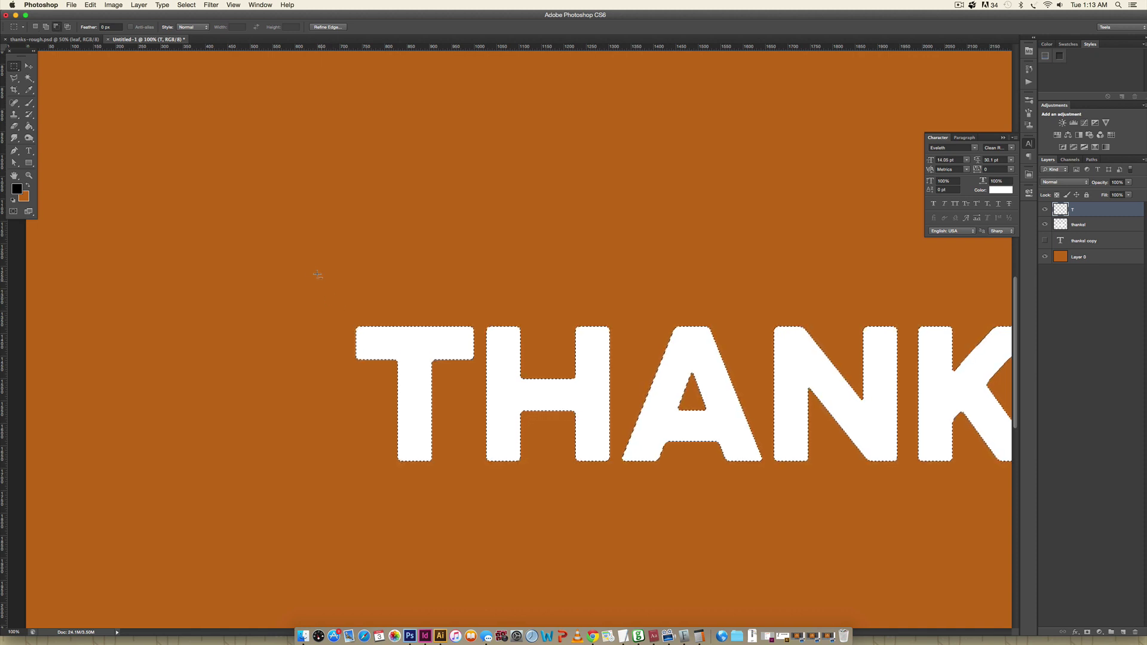
left_click_drag(310, 267, 333, 329)
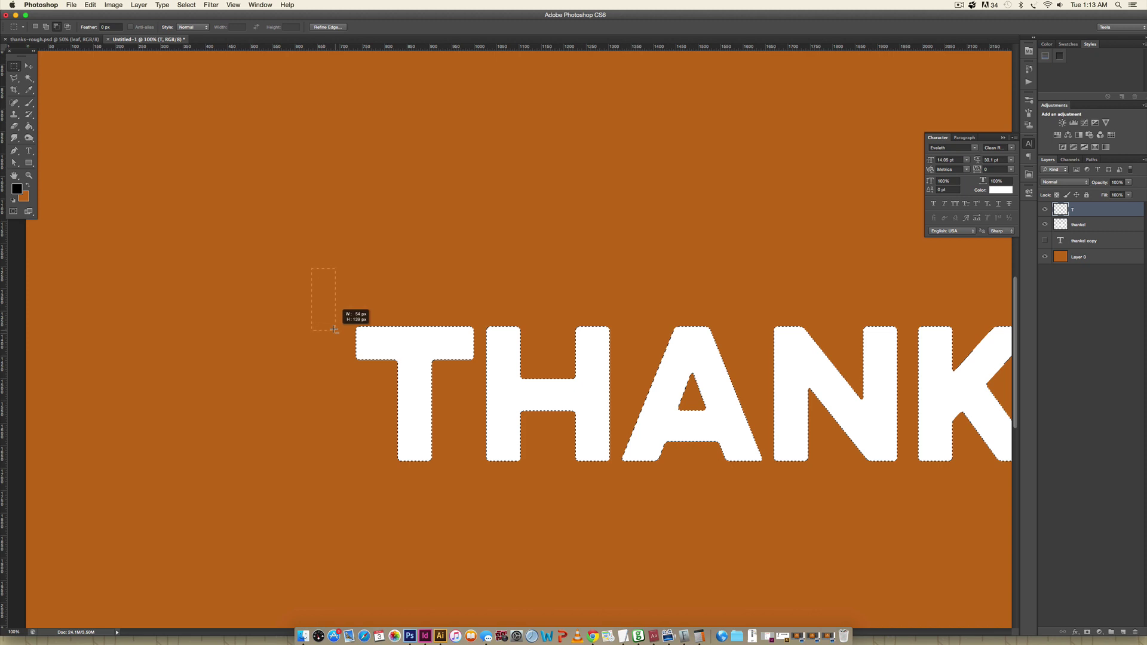
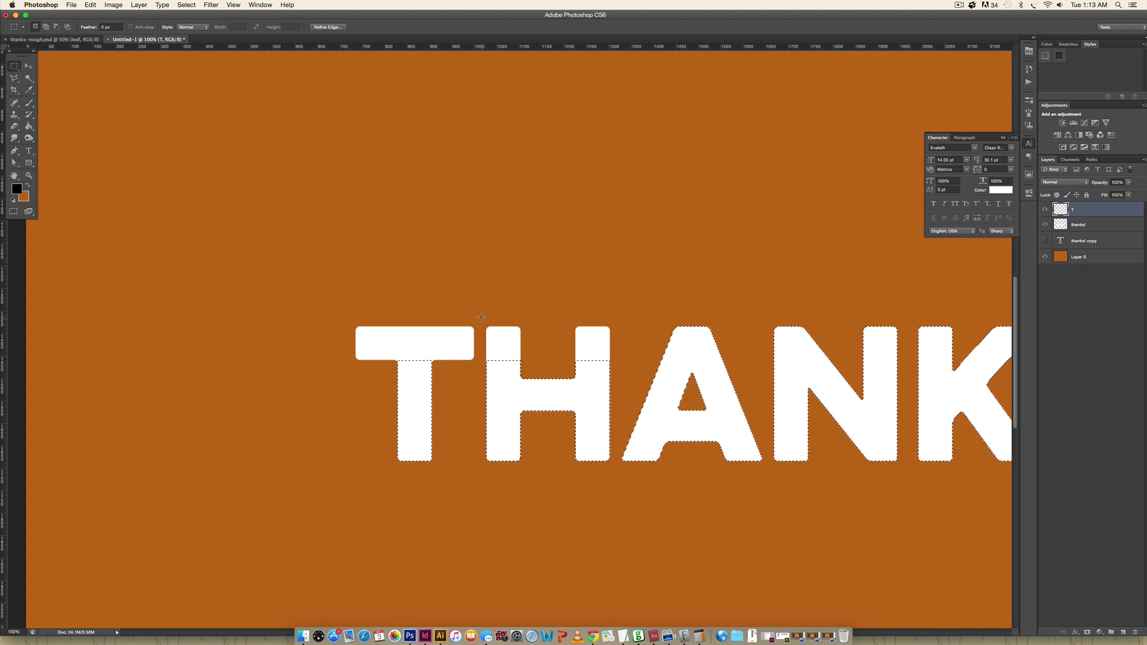
key("alt")
left_click_drag(475, 286, 982, 512)
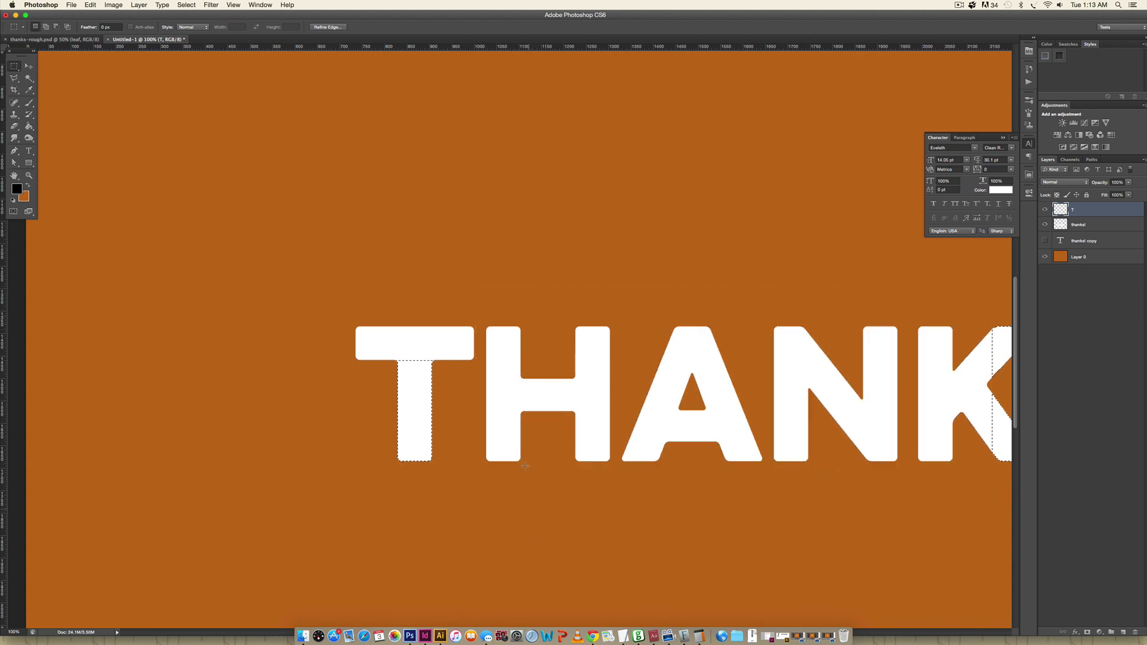
Set up the Brush tool with black as the foreground color, 0% hardness and a size of 175 px
key("super+equal")
key("super+equal")
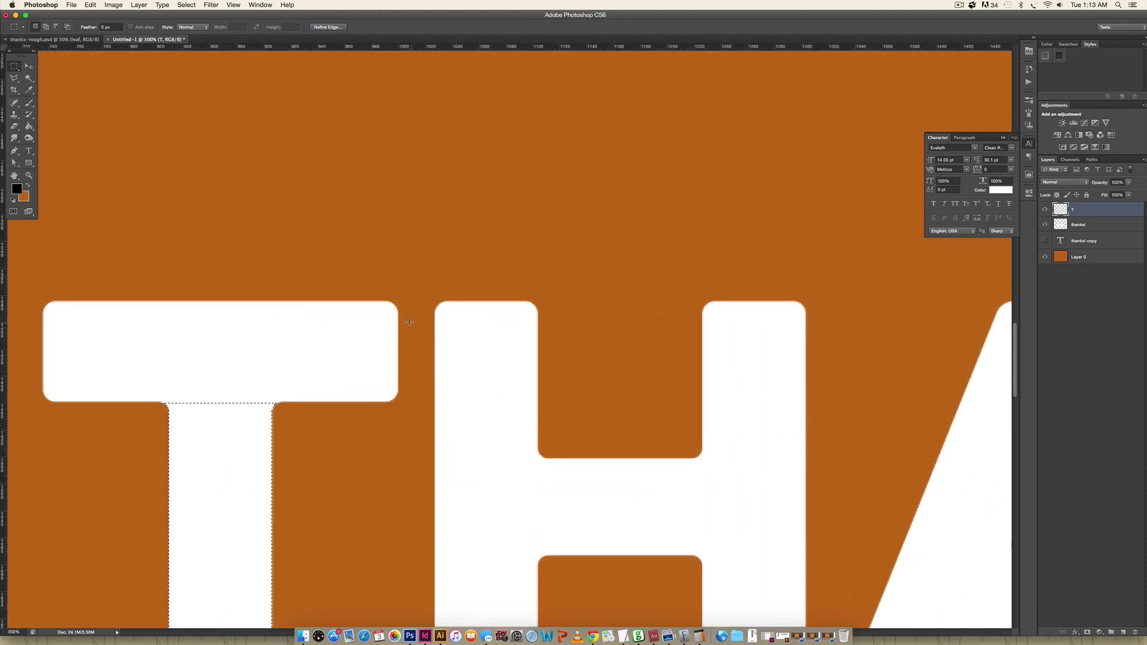
left_click_drag(236, 377, 438, 340)
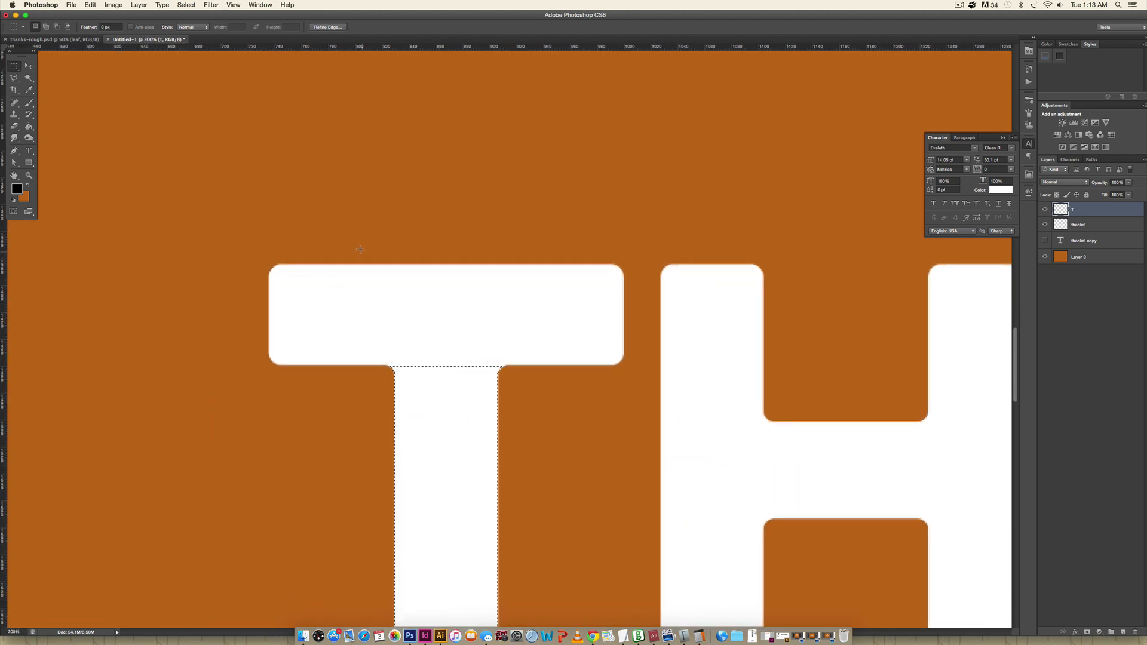
key("b")
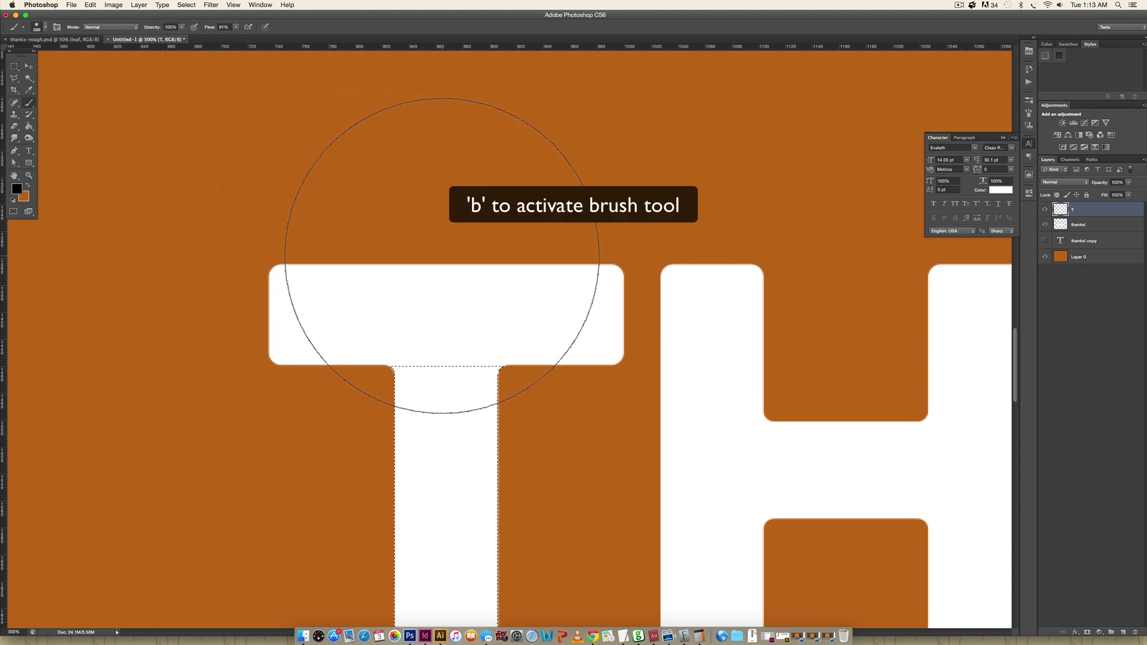
left_click(17, 190)
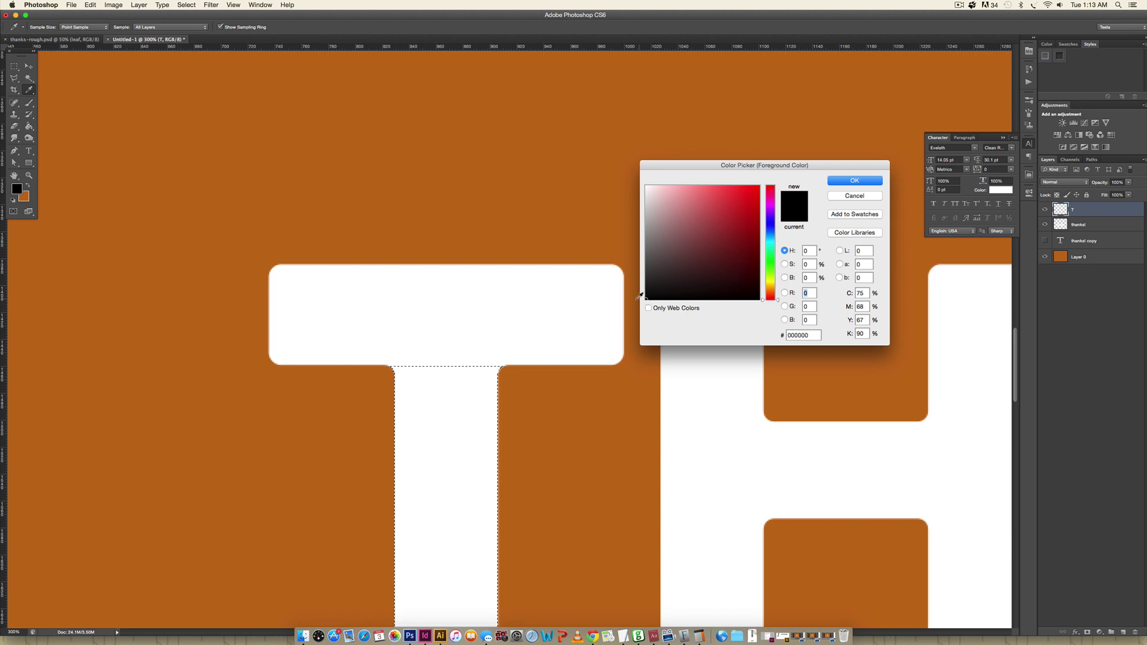
left_click(855, 181)
left_click(34, 28)
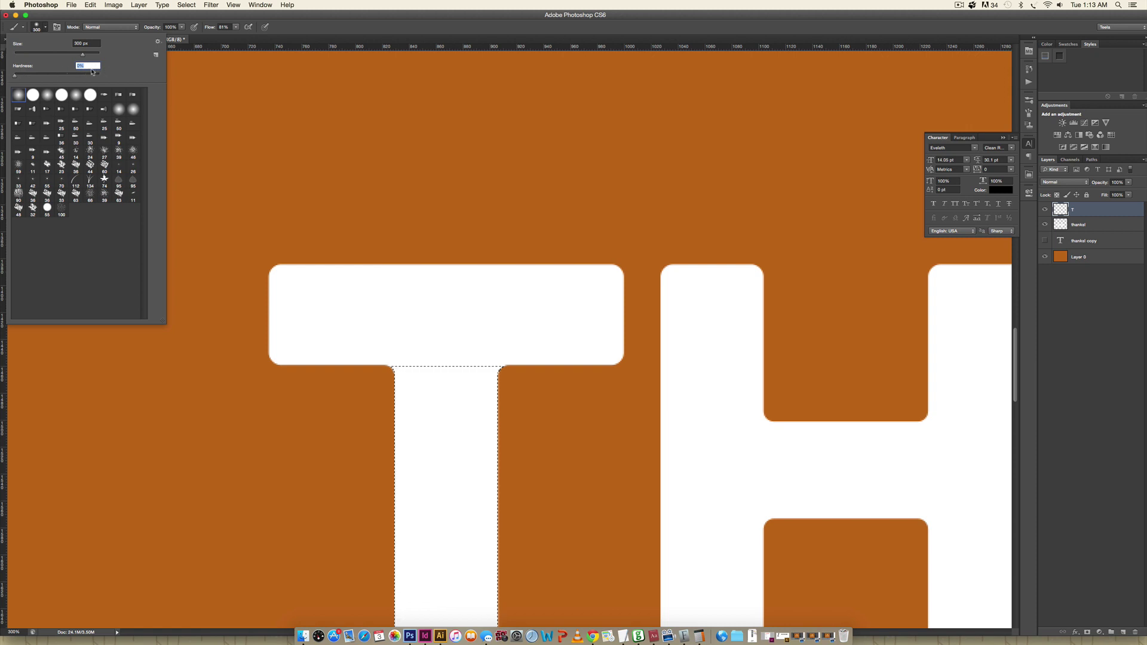
key("Return")
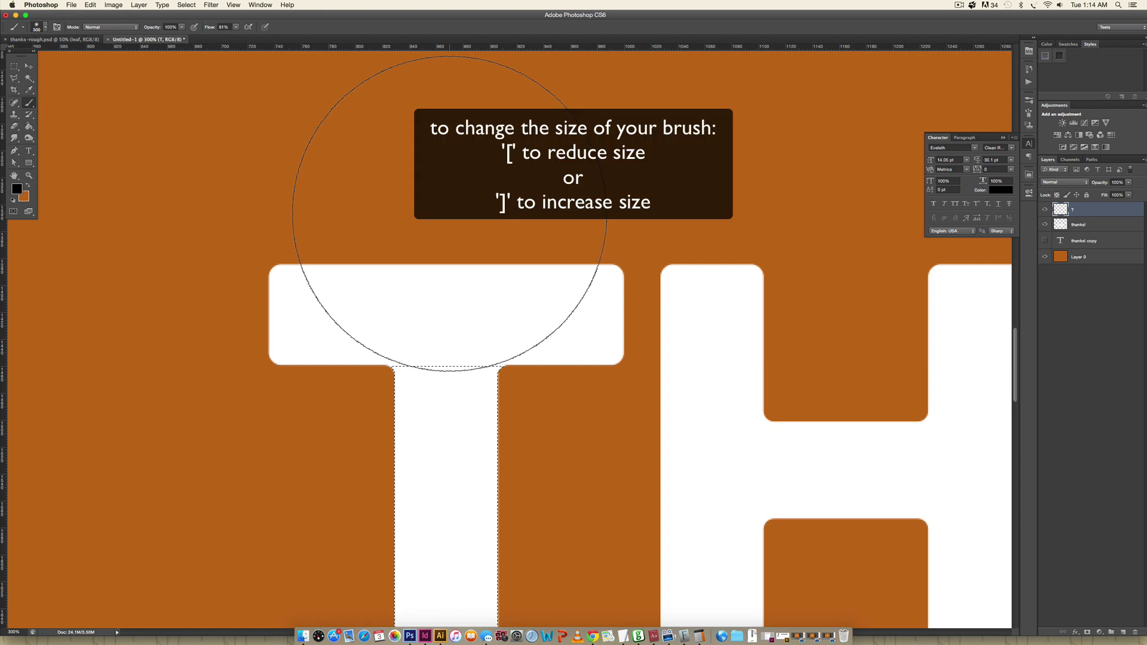
key("bracketleft")
key("bracketleft")
key("bracketleft")
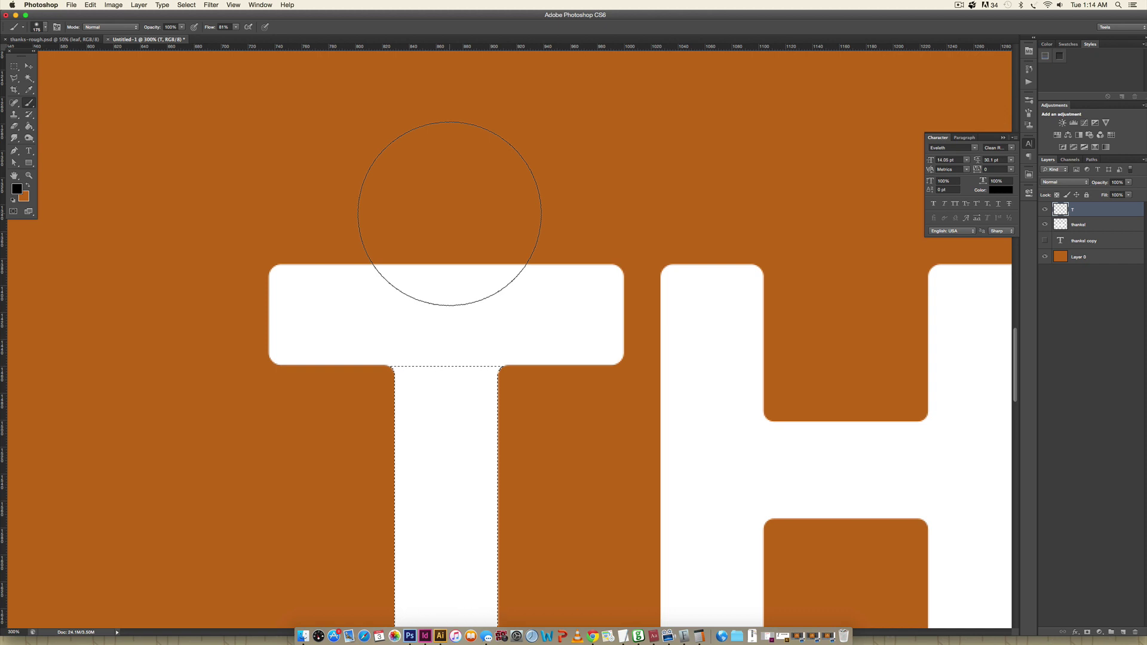
Set the soft brush to 250 px, shade the top of the T's stem just below the crossbar, and deselect
key("bracketright")
key("bracketright")
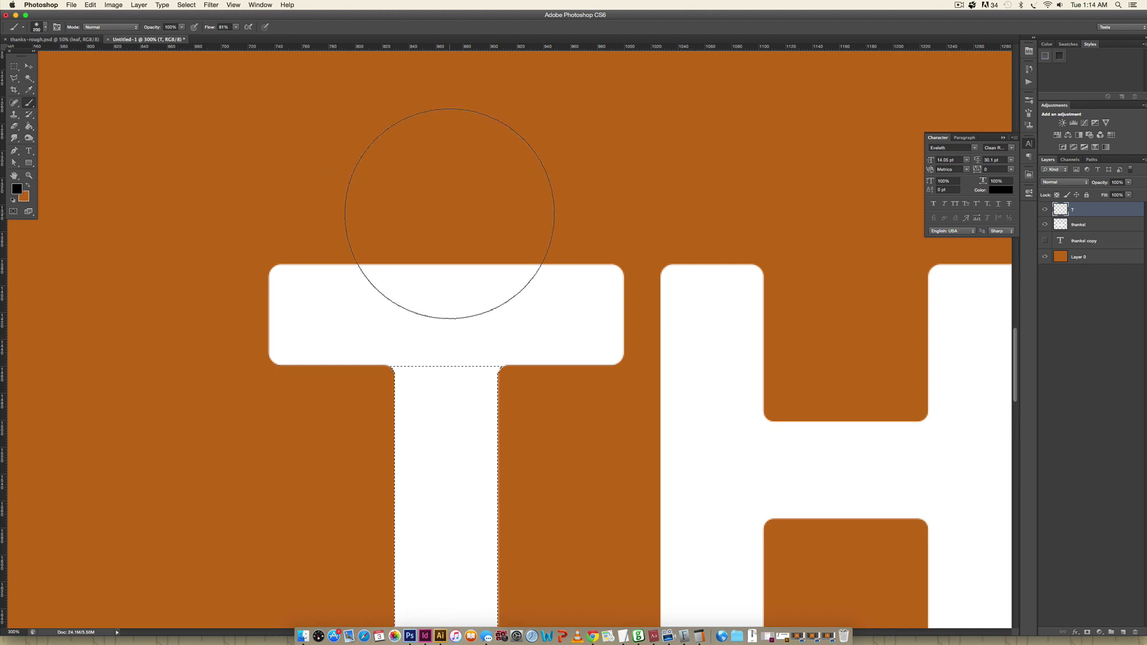
key("bracketright")
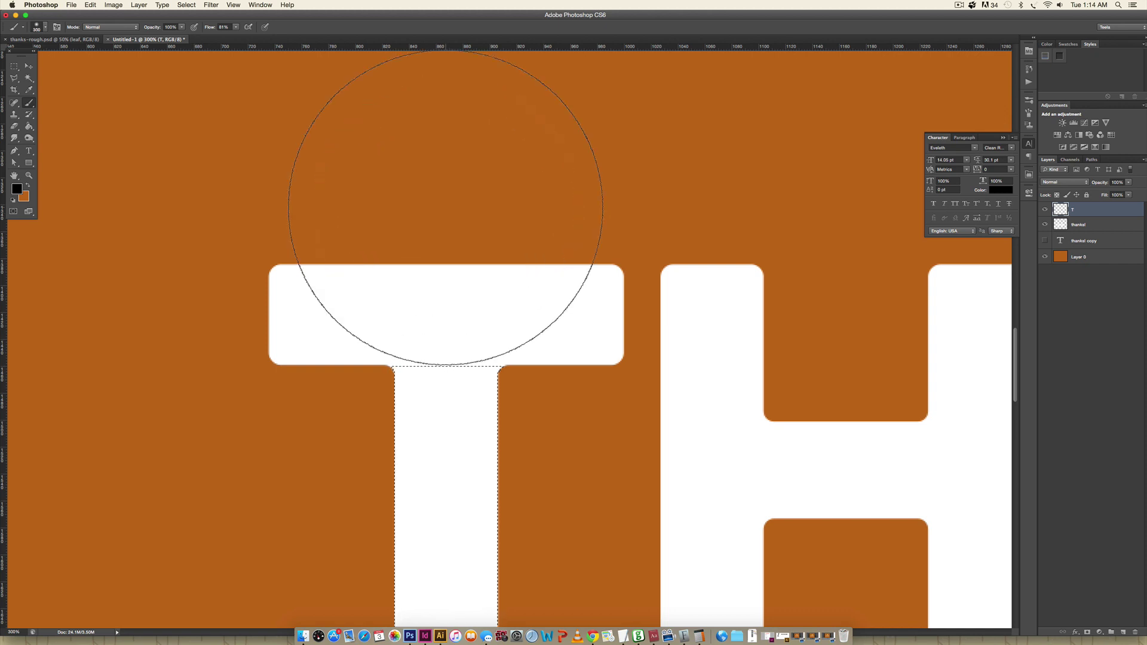
key("bracketleft")
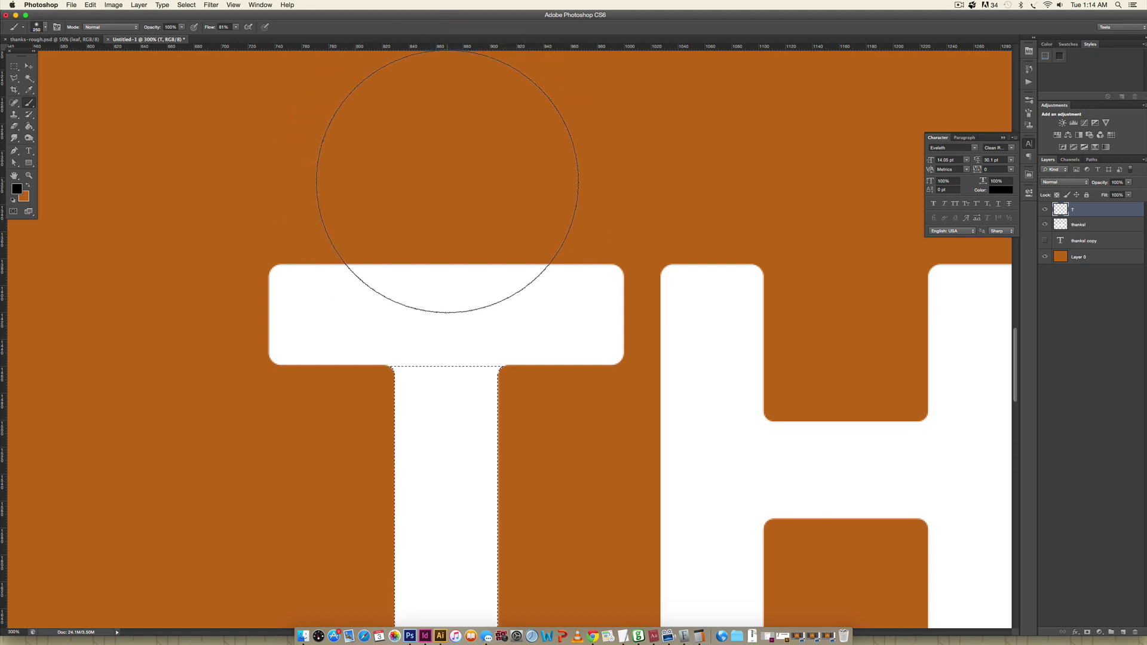
mouse_move(438, 154)
left_mouse_down()
mouse_move(410, 141)
mouse_move(460, 159)
mouse_move(410, 145)
mouse_move(447, 166)
mouse_move(417, 164)
mouse_move(481, 156)
mouse_move(387, 153)
left_mouse_up()
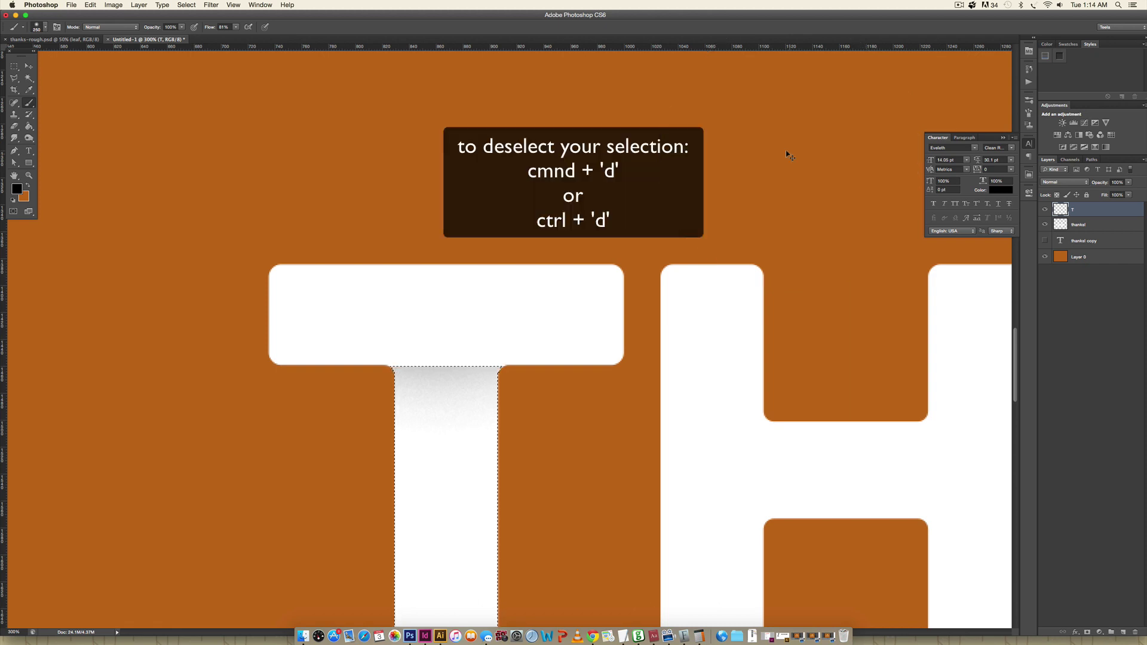
key("super+d")
key("super+minus")
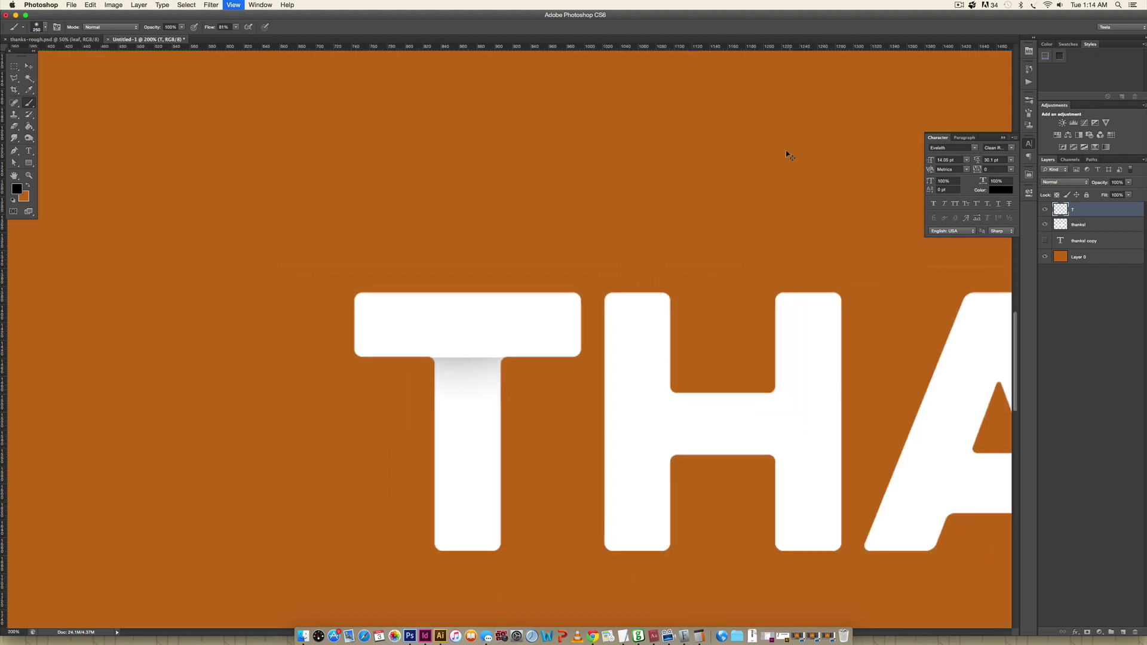
key("super+minus")
key("super+minus")
key("super+minus")
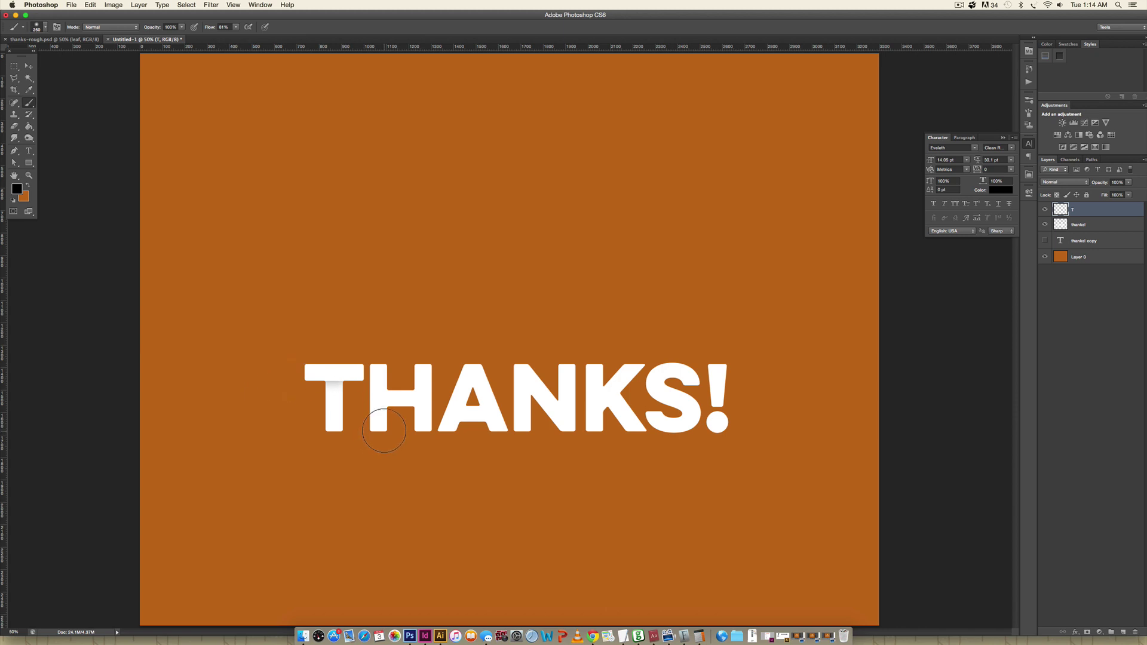
Load the rasterized lettering's outline as a selection and create a new layer named H directly above the lettering layer
key("super+plus")
key("super+plus")
key("super+plus")
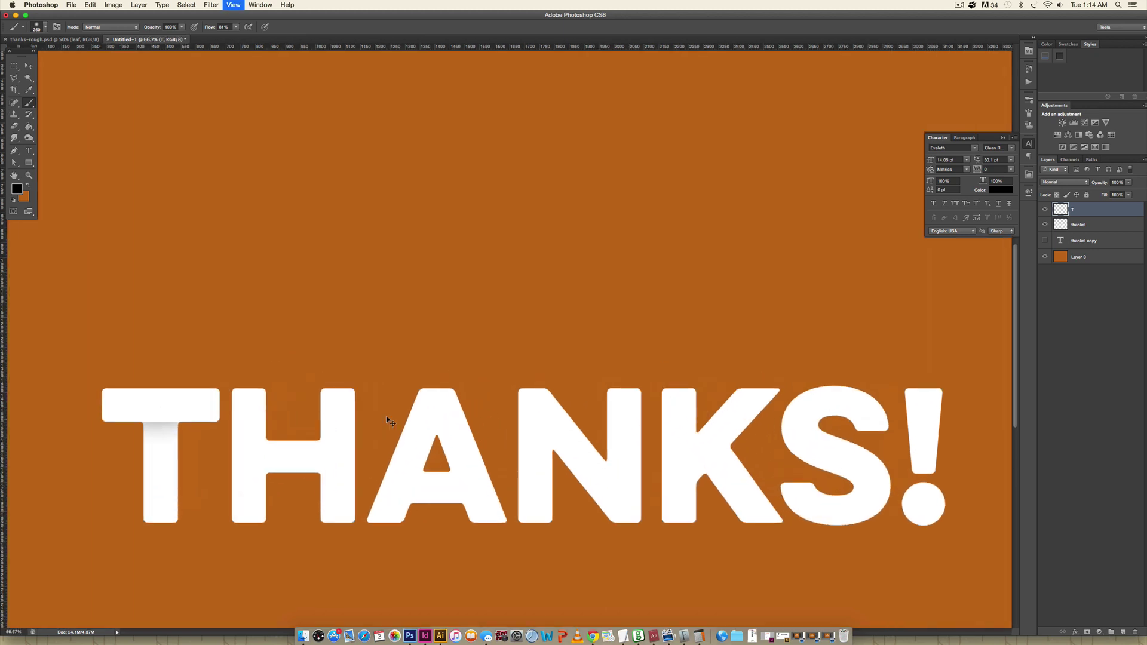
left_click_drag(330, 402, 674, 231)
key("v")
left_click(1072, 231)
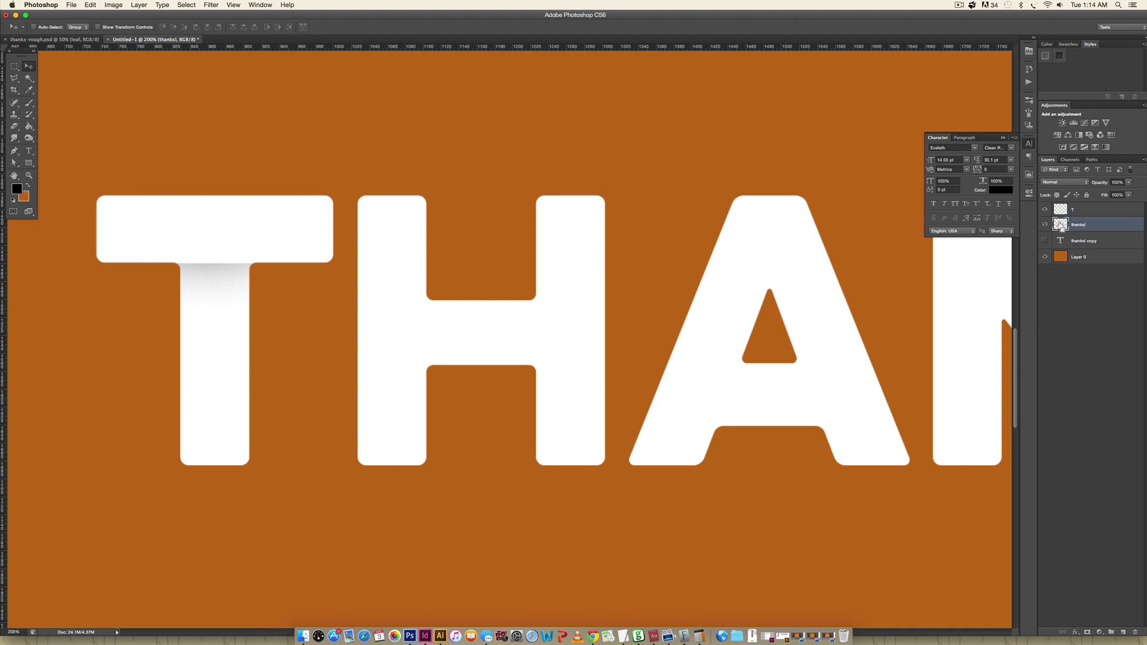
left_click(1059, 225, "super")
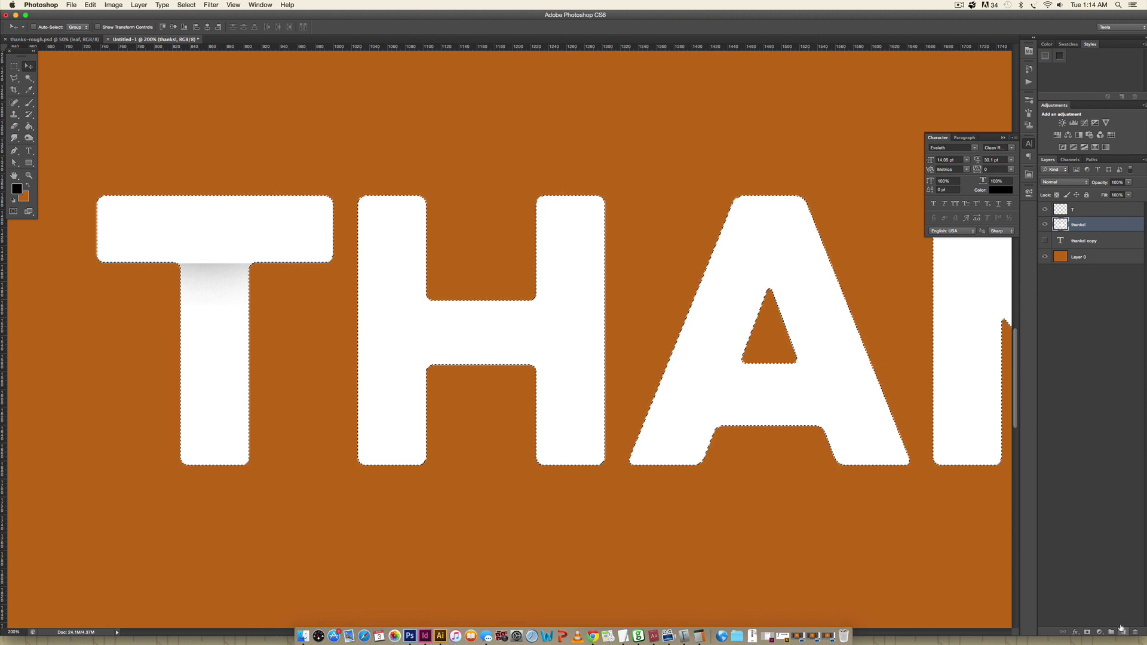
left_click(1123, 632)
double_click(1079, 224)
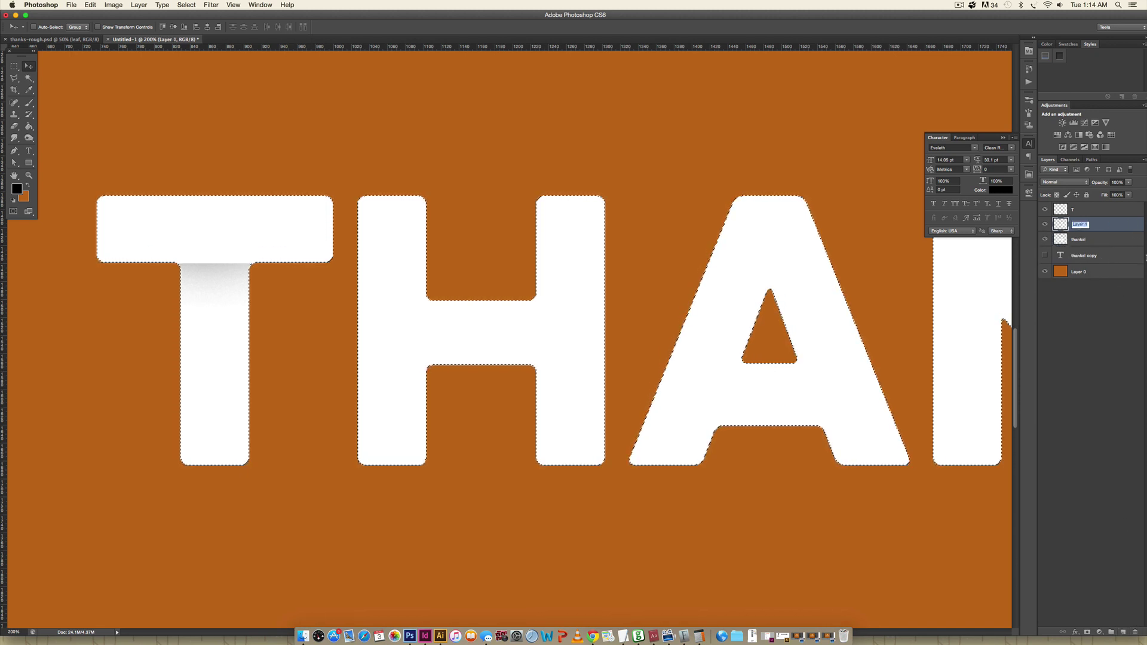
key("Return")
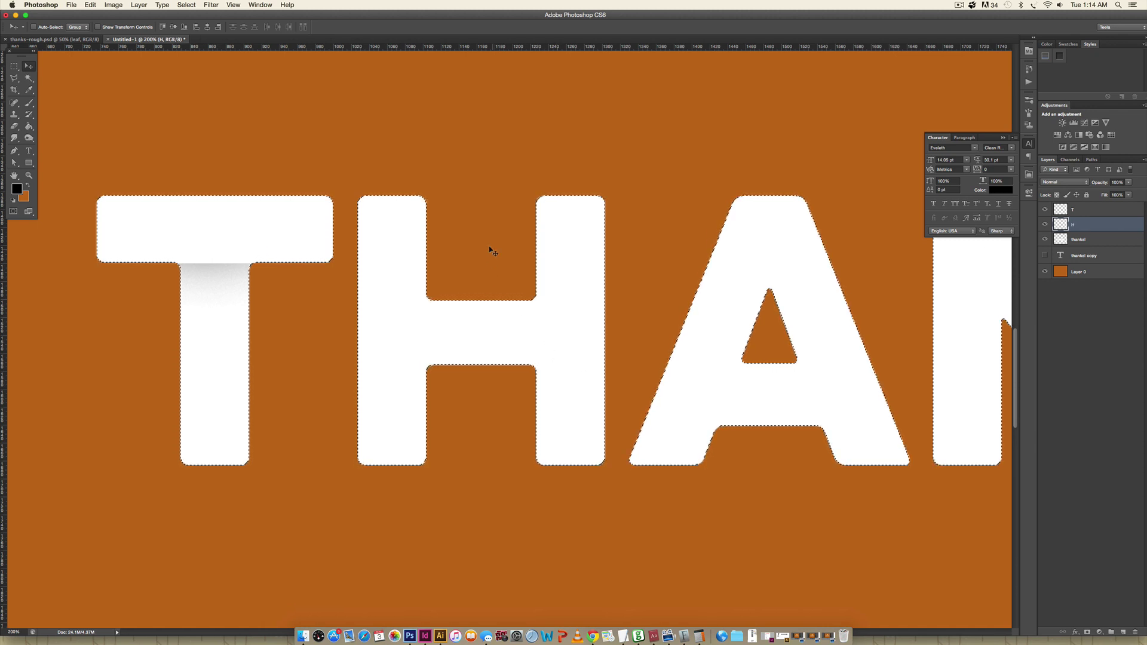
Subtract the T, both uprights of the H, the A, the N and part of the K from the selection with the Rectangular Marquee
key("m")
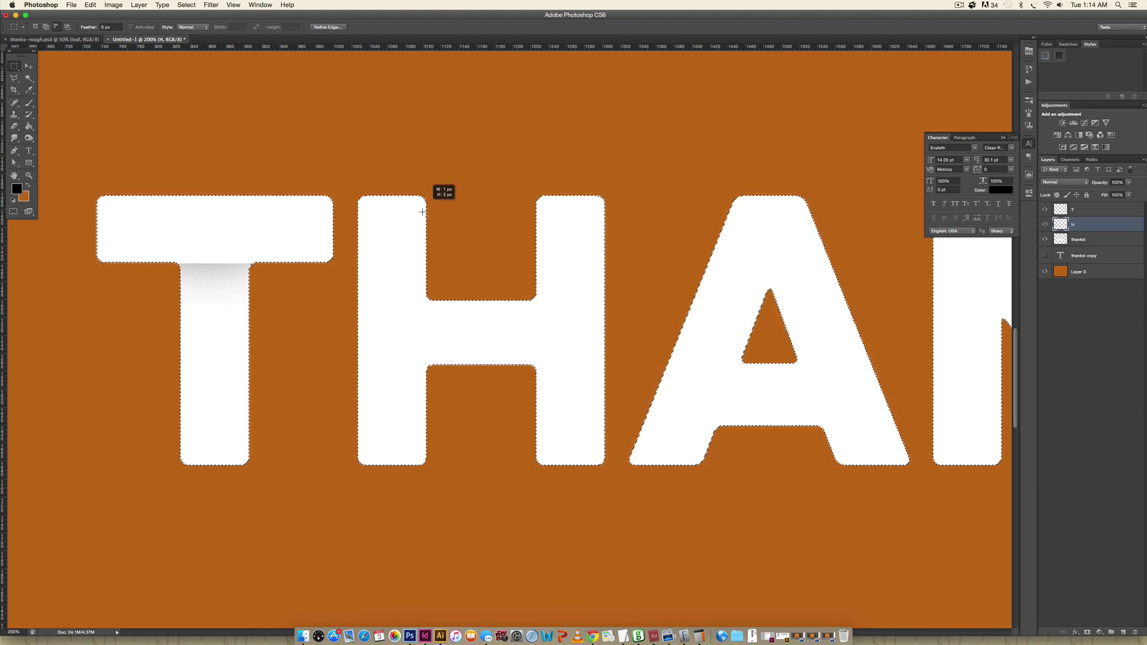
left_click_drag(401, 381, 53, 505)
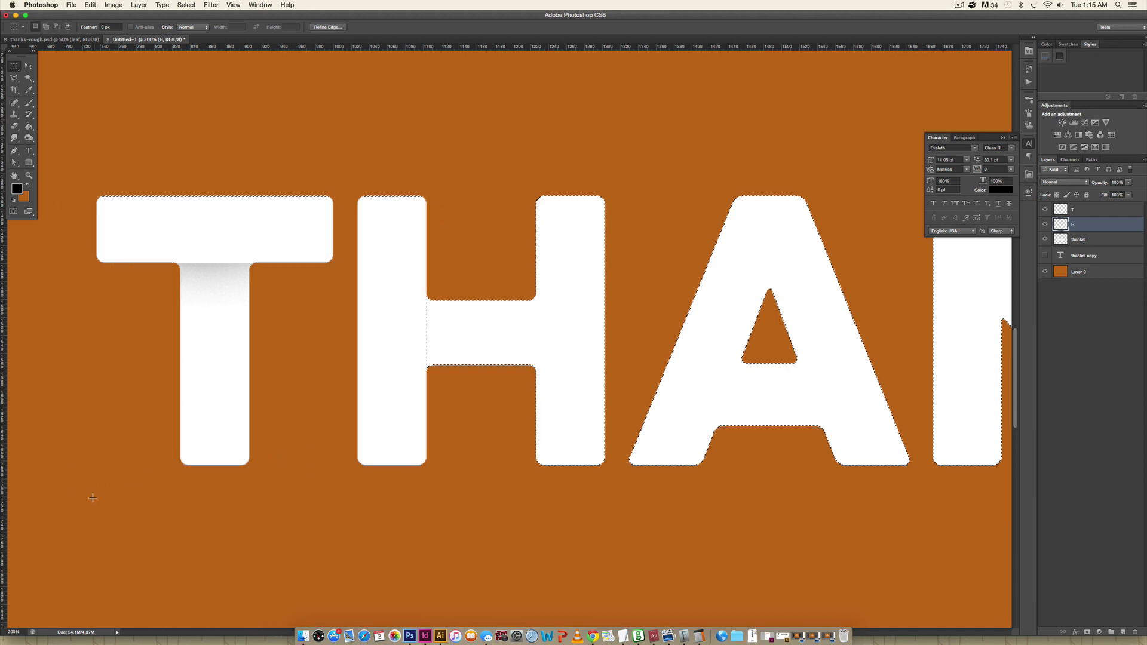
left_click_drag(82, 168, 438, 207)
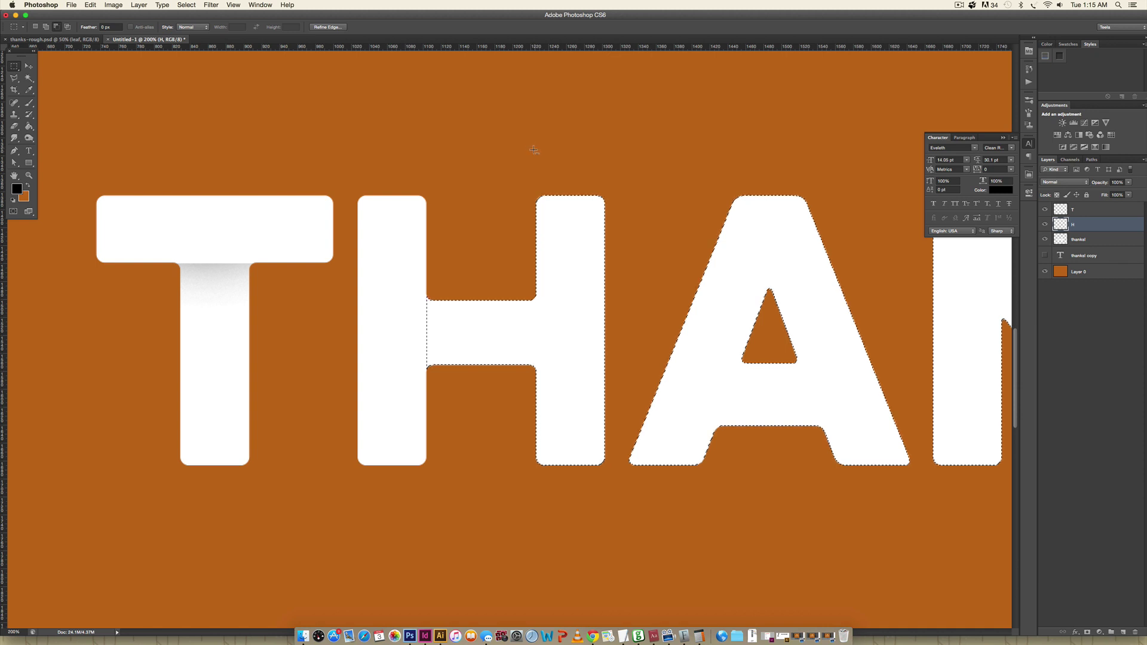
left_click_drag(535, 198, 896, 538)
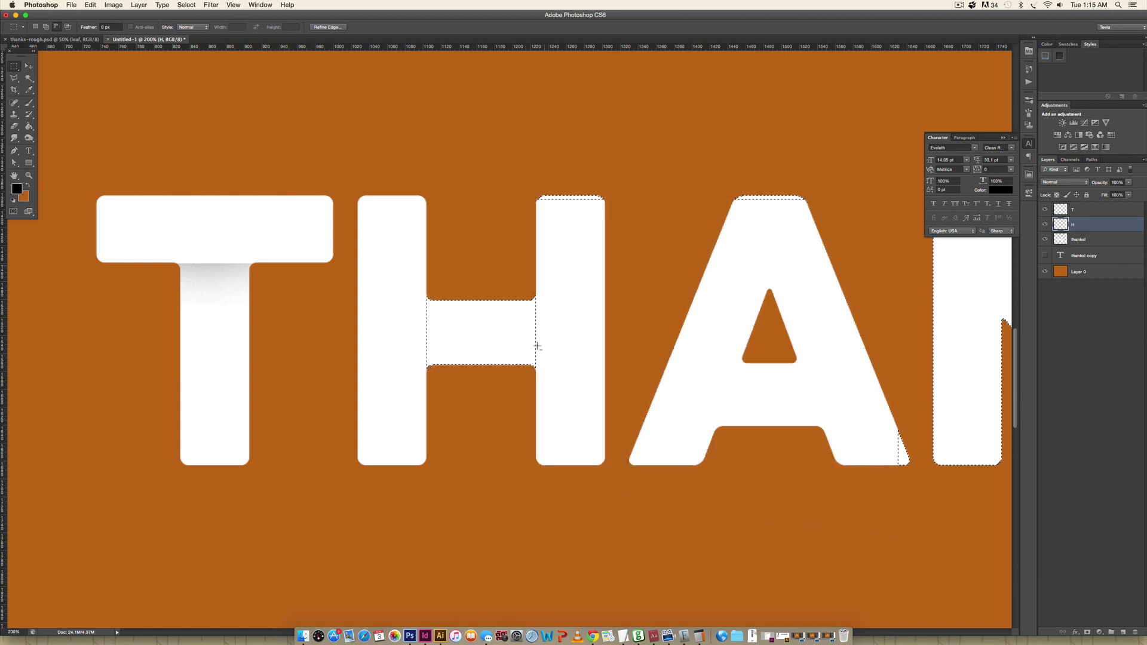
left_click_drag(509, 156, 860, 230)
scroll(632, 269, "right", 10)
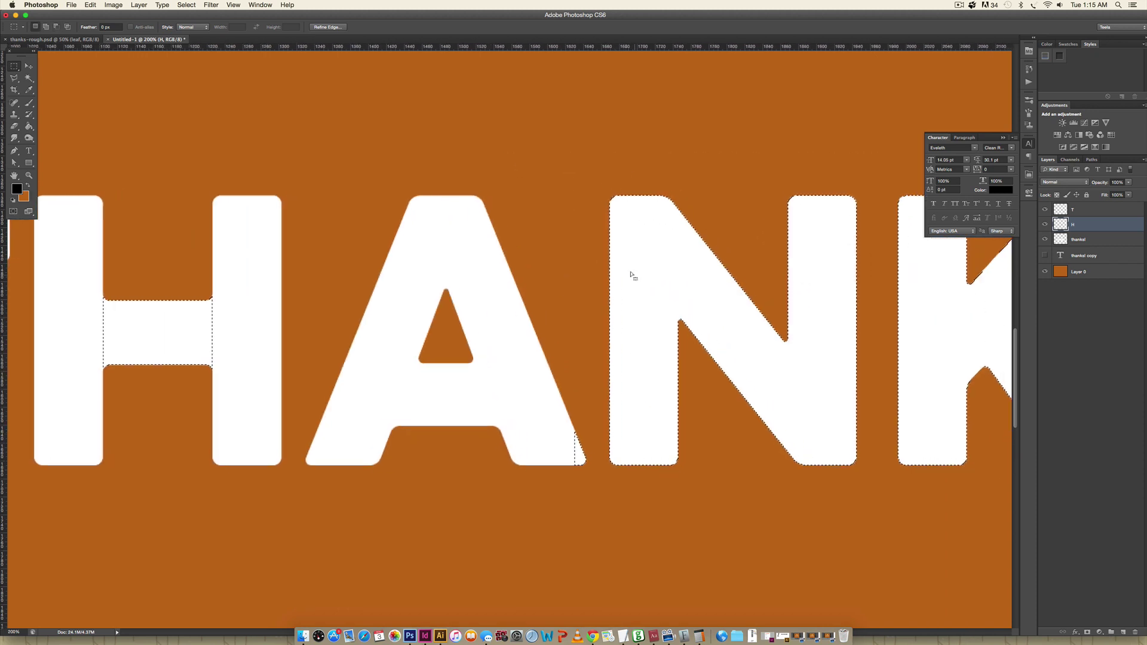
left_click_drag(510, 146, 938, 532)
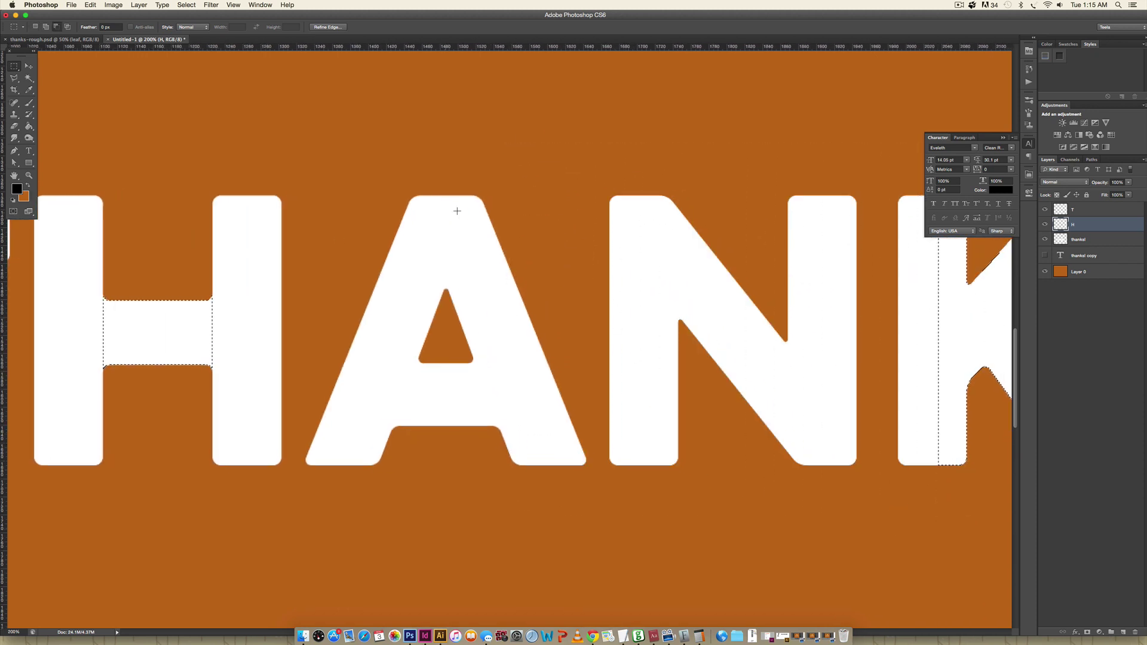
scroll(455, 211, "left", 10)
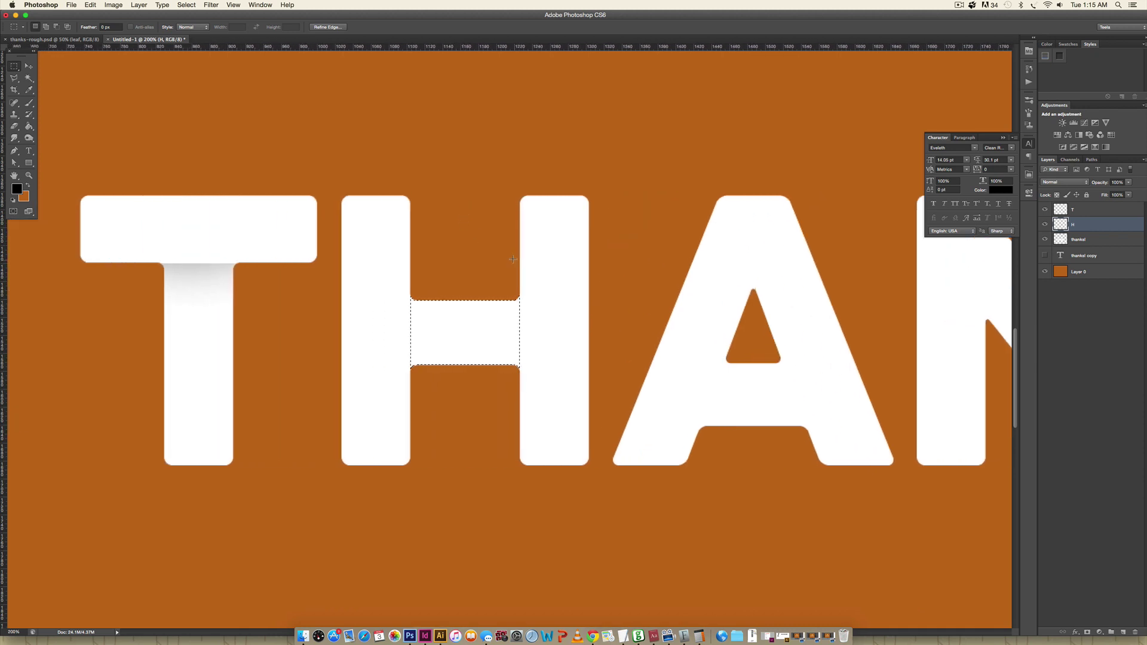
Brush soft black shading onto both ends of the H's crossbar where it meets the uprights, and deselect
key("b")
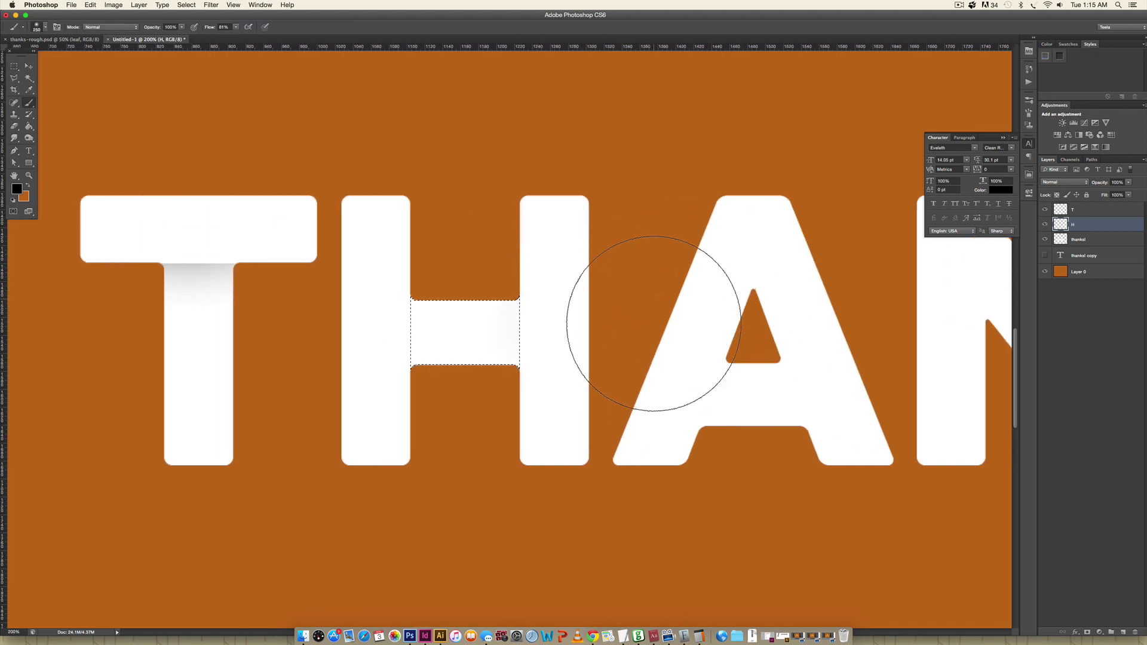
left_click(662, 337)
mouse_move(661, 338)
left_mouse_down()
mouse_move(653, 372)
mouse_move(673, 377)
left_mouse_up()
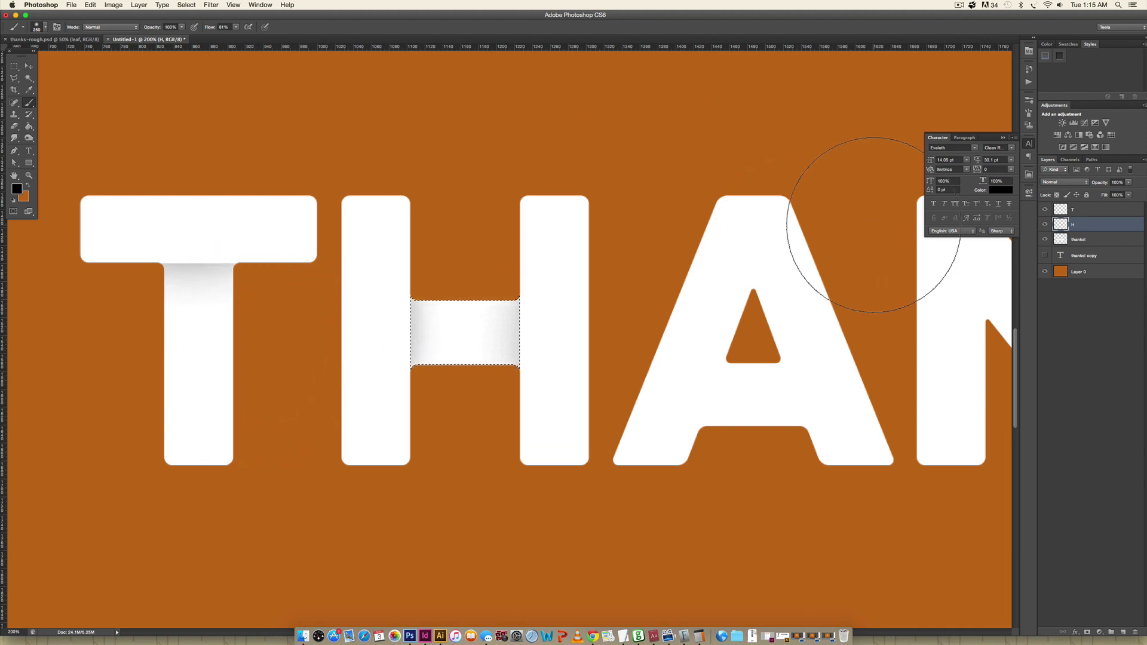
key("super+d")
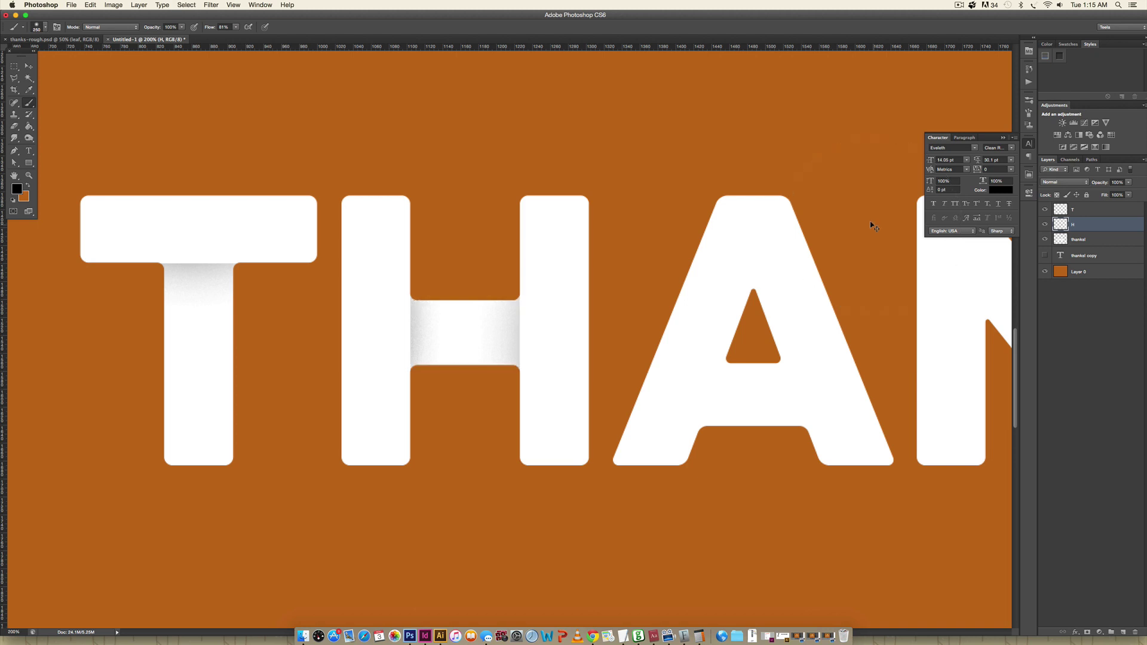
key("super+minus")
key("super+minus")
key("super+minus")
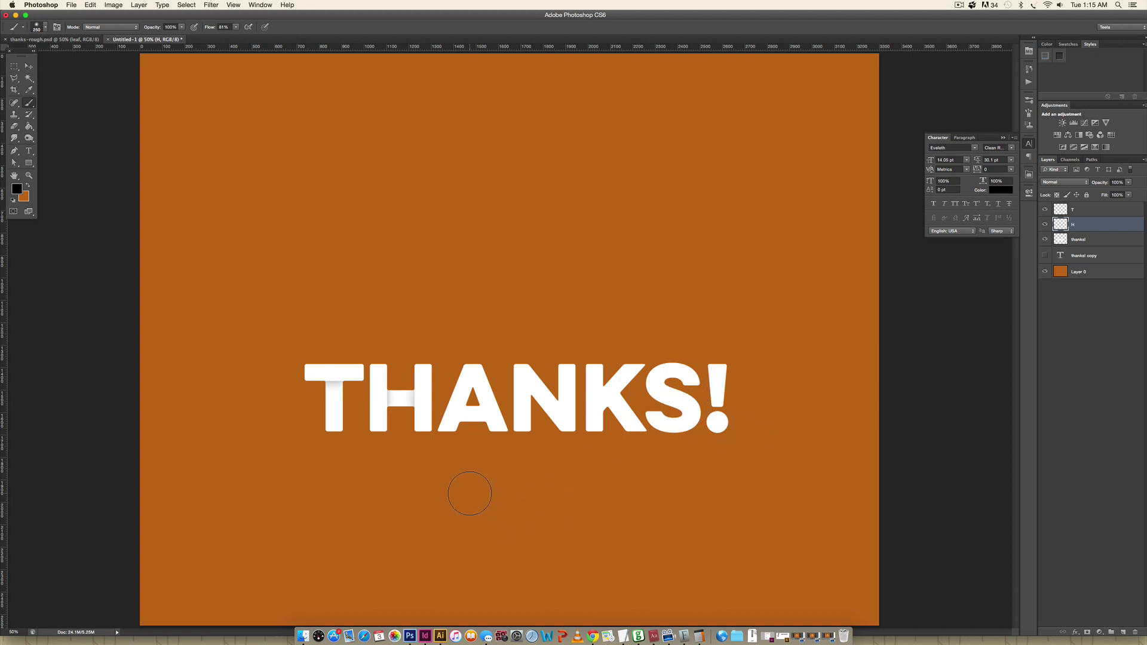
Load the lettering's outline as a selection again and create a new layer named A between the H and lettering layers
key("super+equal")
key("super+equal")
key("super+equal")
key("v")
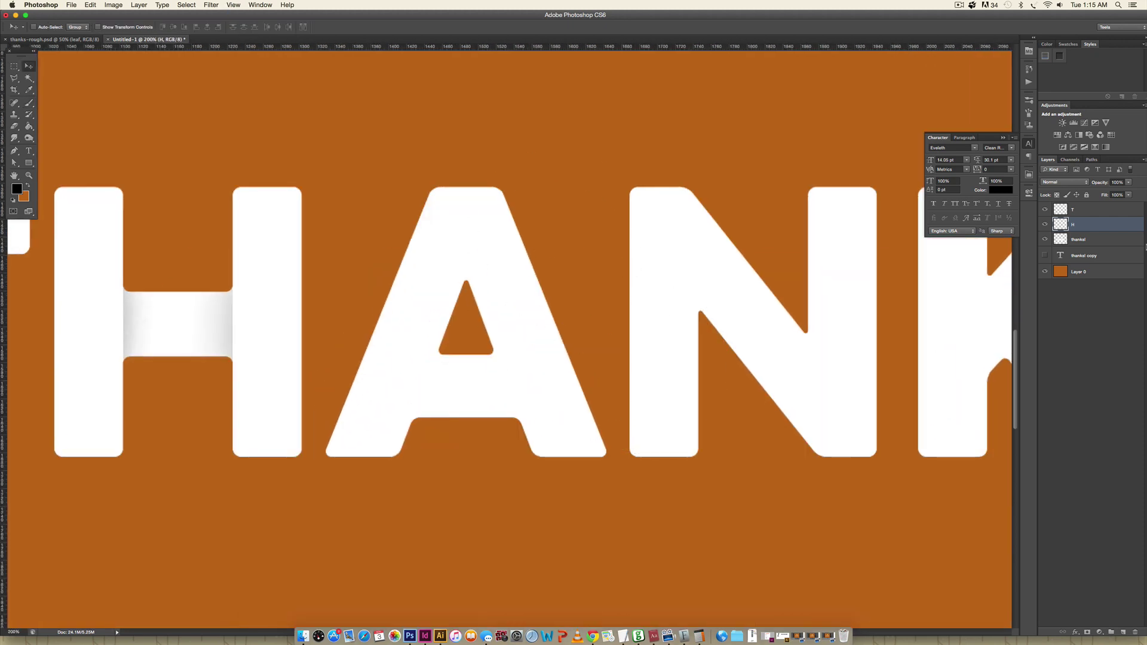
left_click(1059, 239, "super")
key("super+shift+alt+n")
double_click(1080, 239)
type("A")
key("Return")
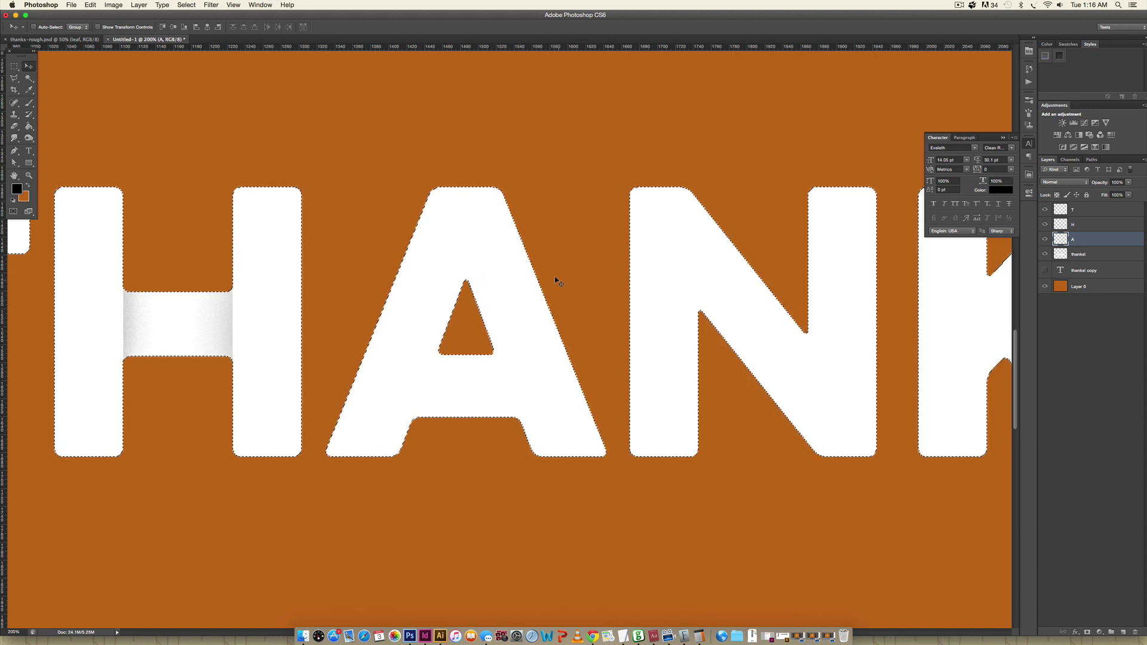
Subtract the H and the A's left diagonal stroke from the selection with the Polygonal Lasso, cutting along the stroke's inner edge
key("l")
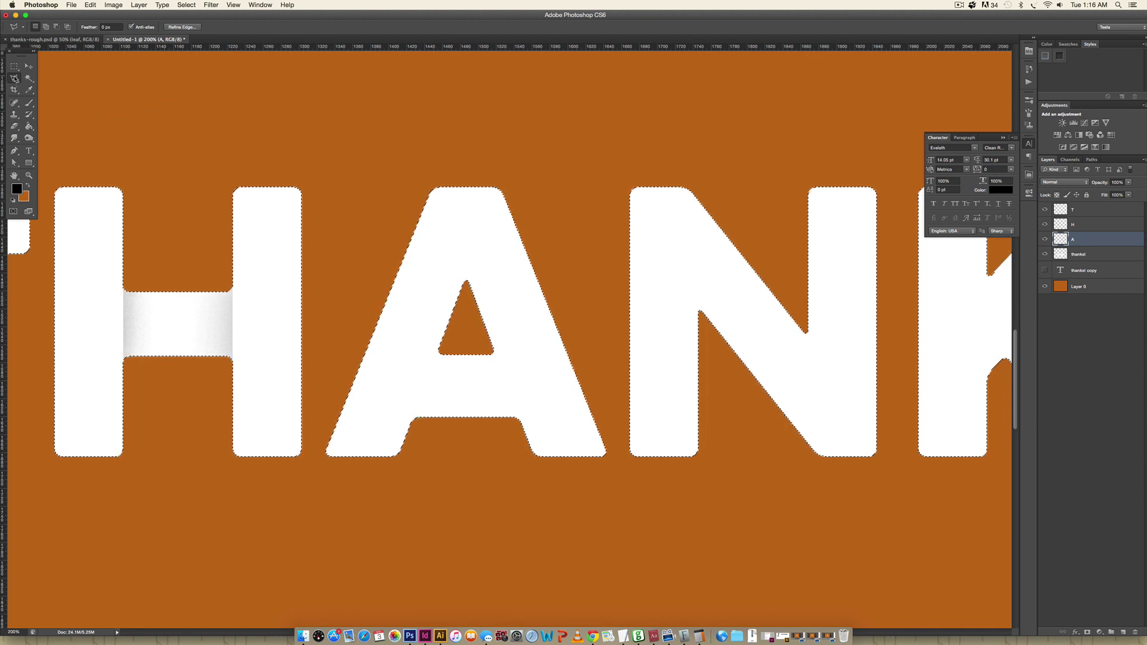
left_click(15, 81)
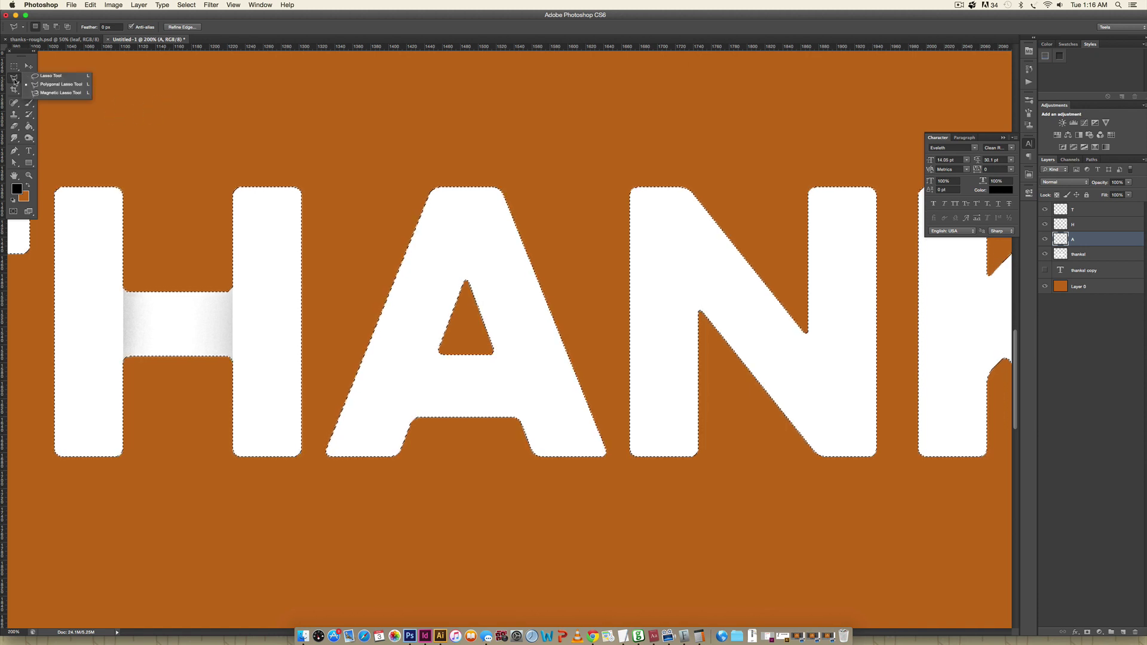
left_click(62, 86)
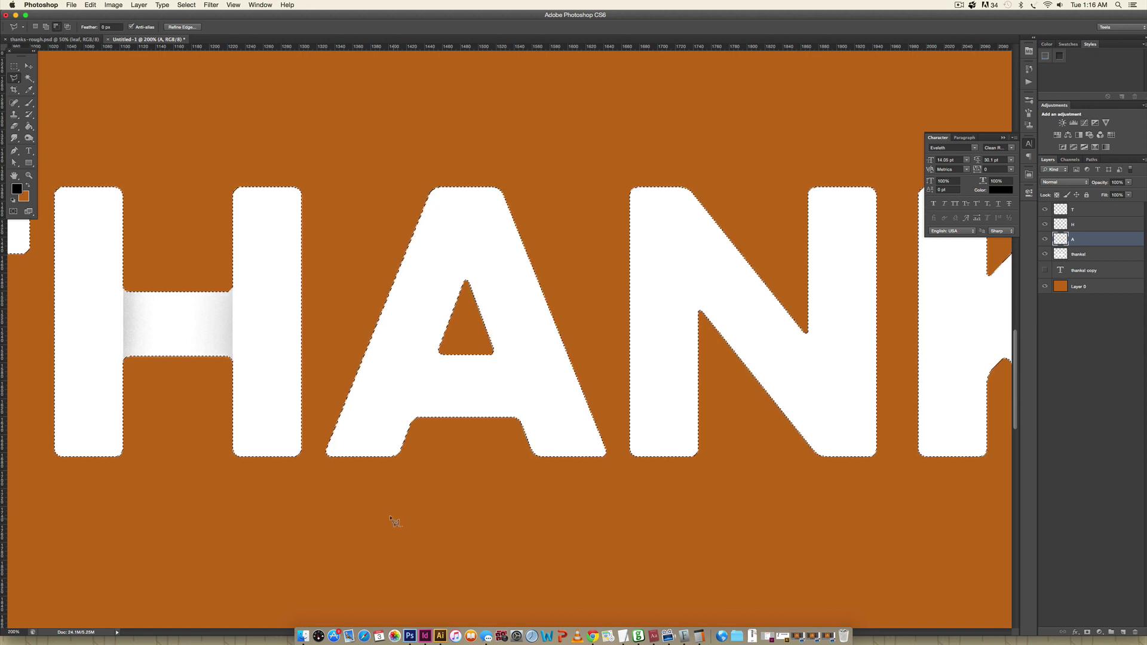
left_click(397, 455)
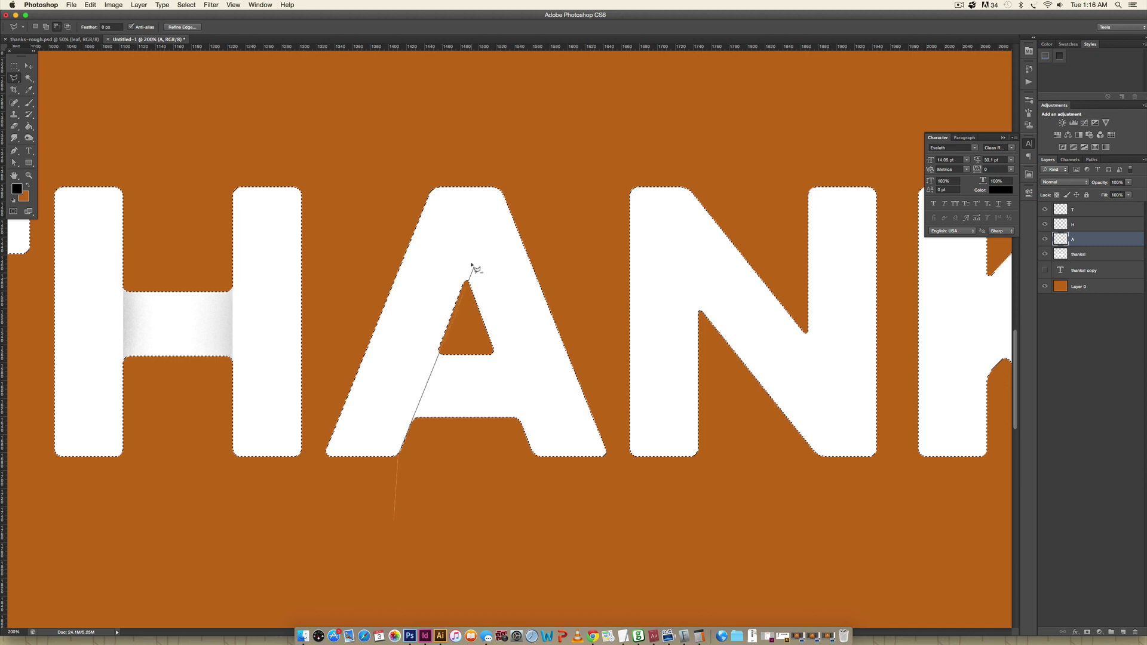
left_click(515, 168)
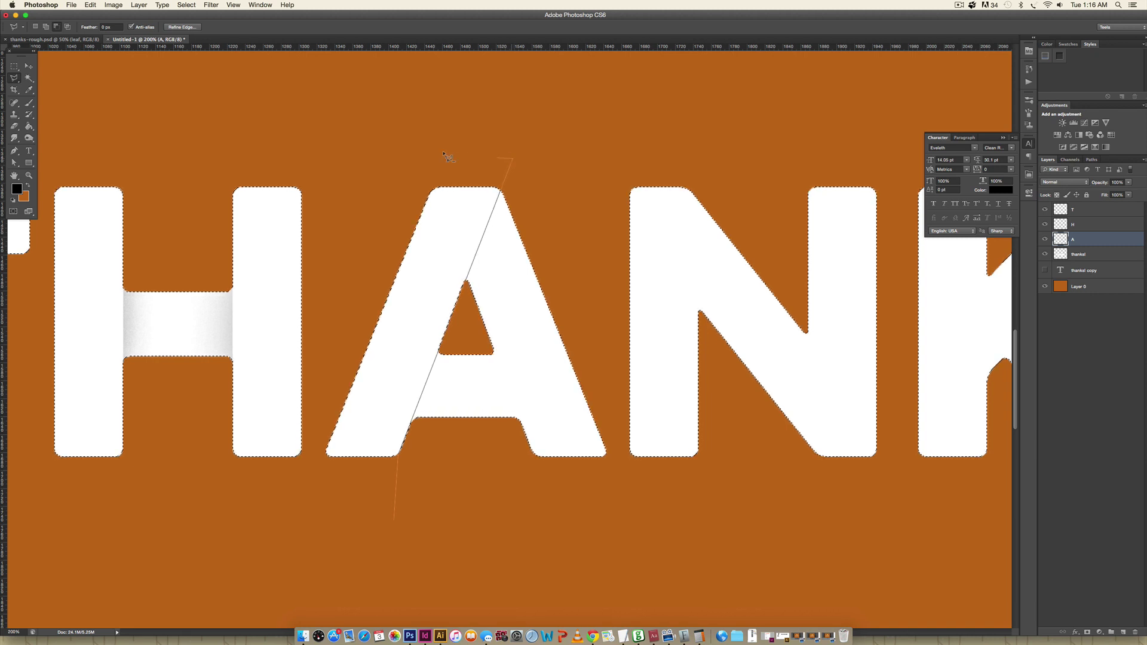
left_click(47, 153)
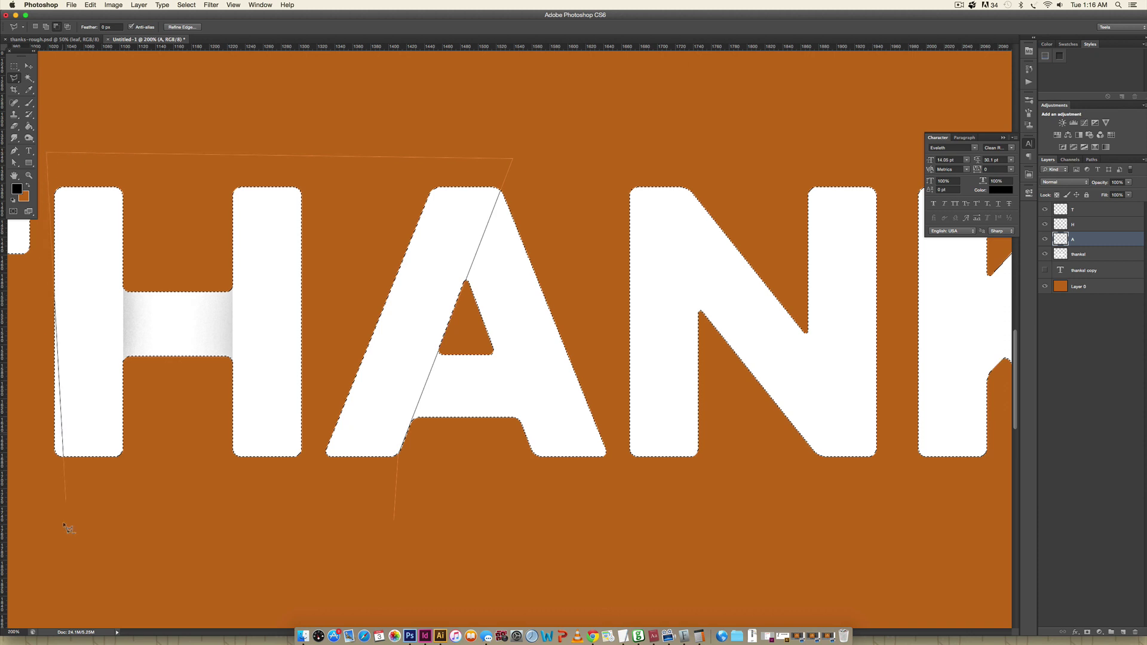
left_click(39, 556)
left_click(392, 522)
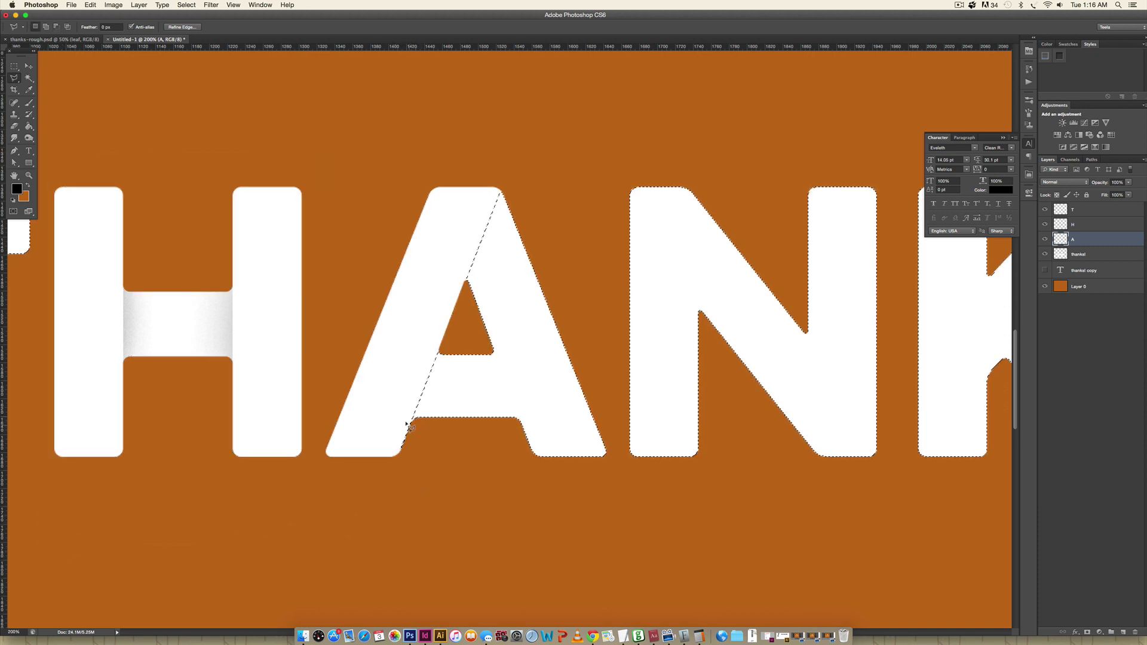
Subtract the leftover sliver along the A's left leg below the crossbar from the selection with the Rectangular Marquee
key("m")
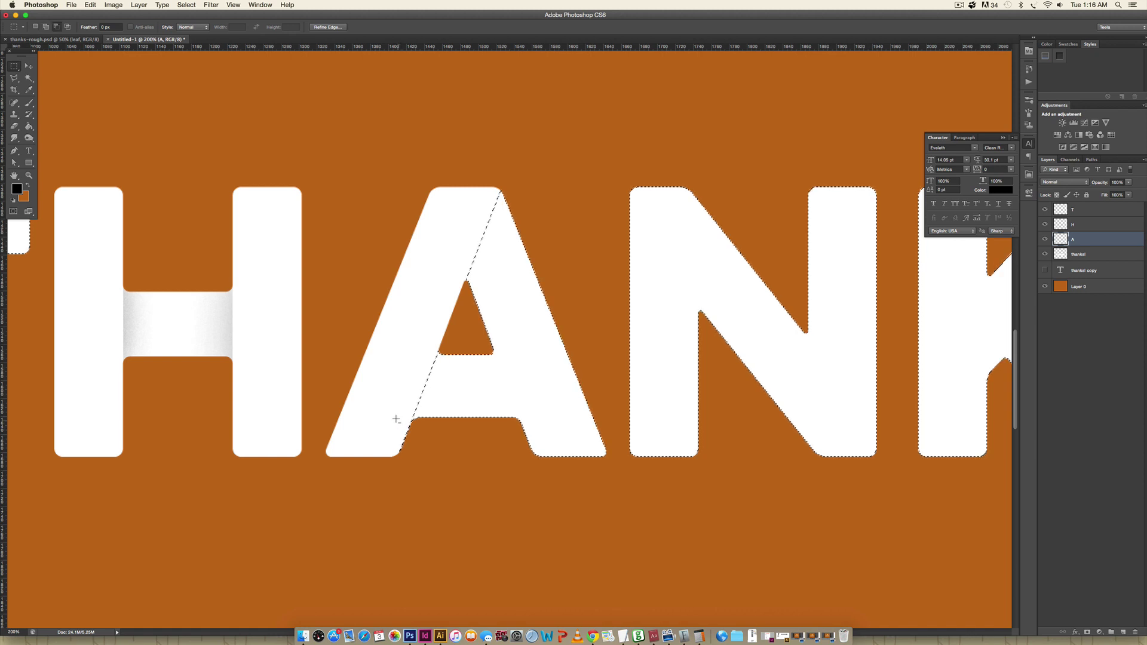
left_click_drag(395, 418, 398, 424)
left_click_drag(431, 454, 466, 479)
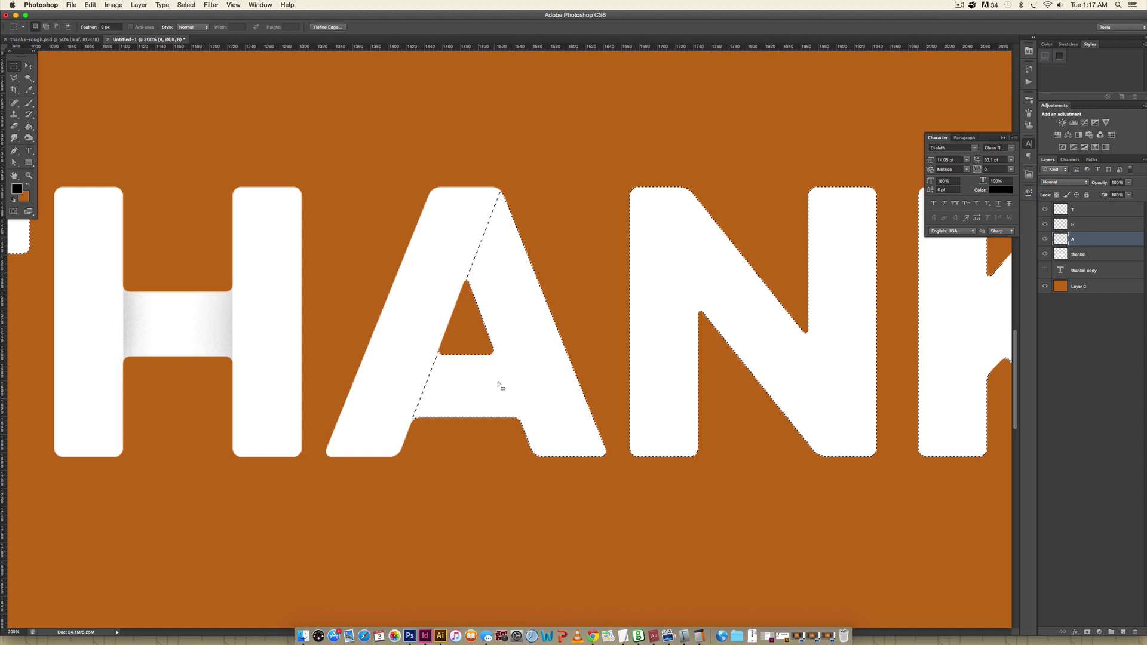
Brush soft black shading onto the A's right stroke and crossbar where they meet the left diagonal stroke
key("b")
left_click_drag(576, 295, 410, 159)
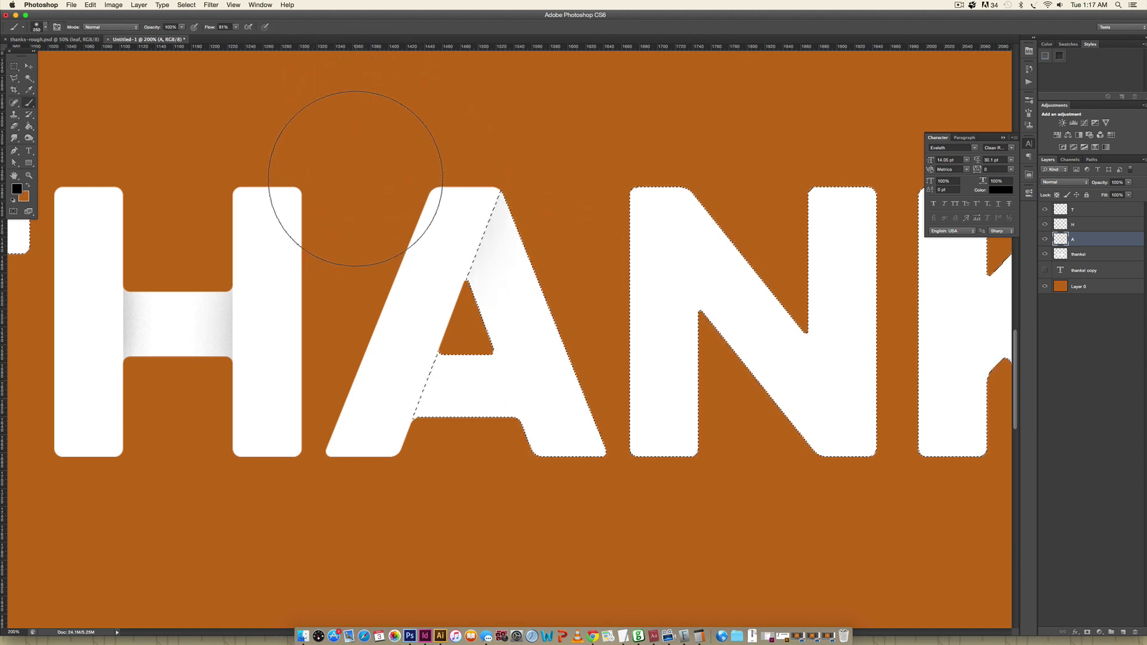
mouse_move(301, 312)
left_mouse_down()
mouse_move(278, 365)
mouse_move(294, 324)
left_mouse_up()
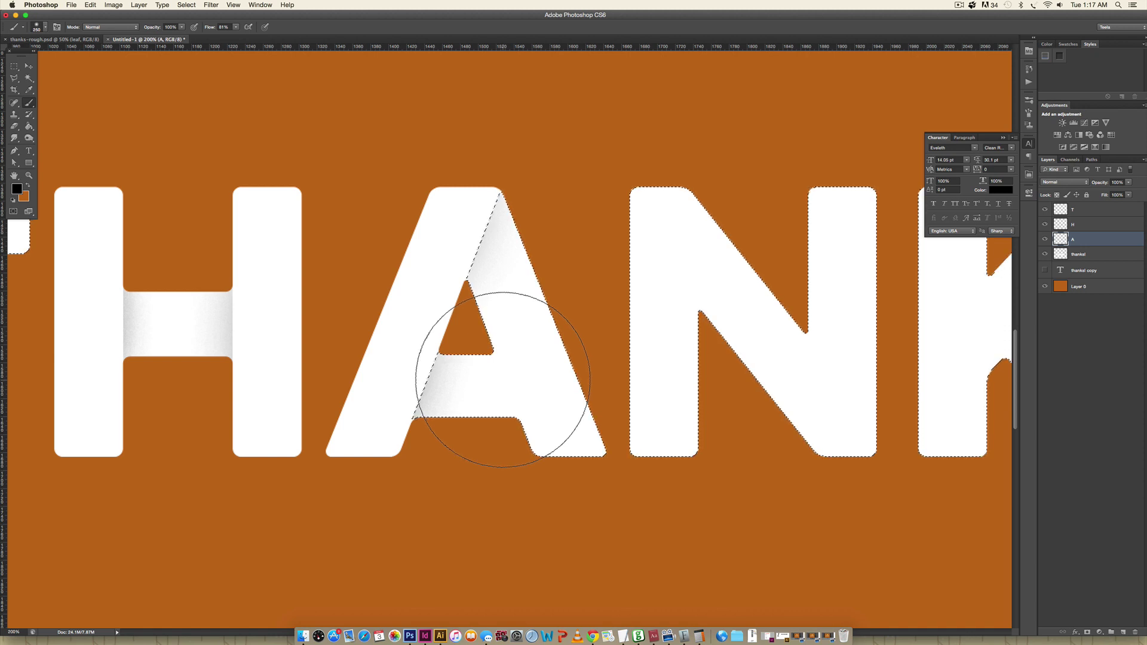
Subtract the A's right diagonal stroke from the selection with the Polygonal Lasso, cutting along its inner edge so the crossbar stays selected
key("l")
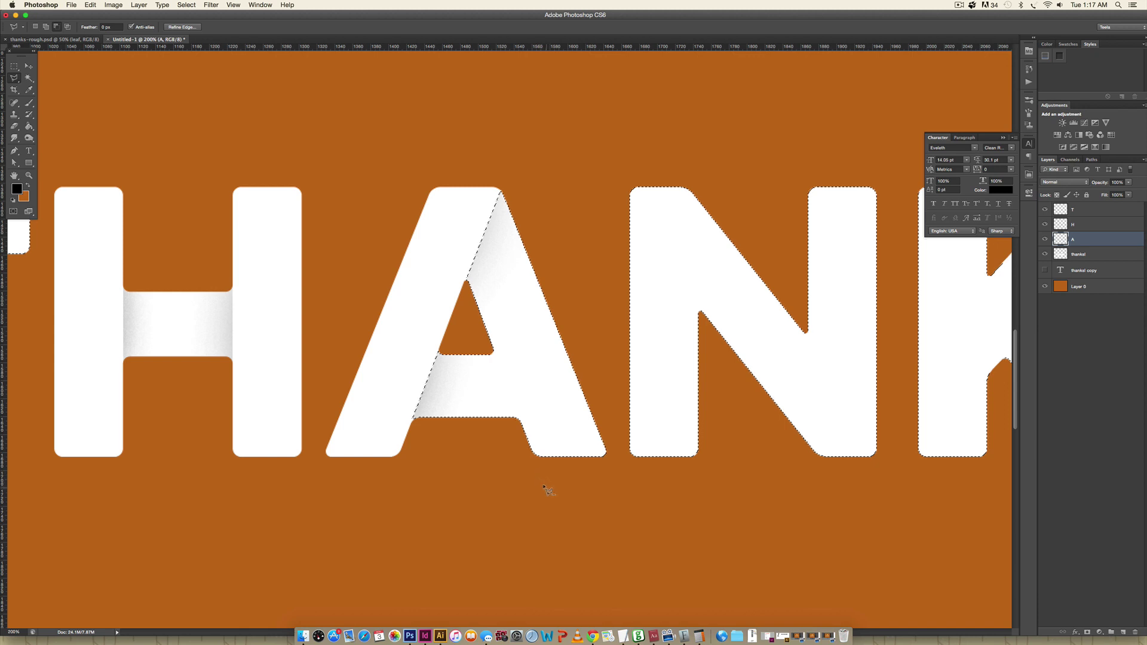
left_click(531, 451)
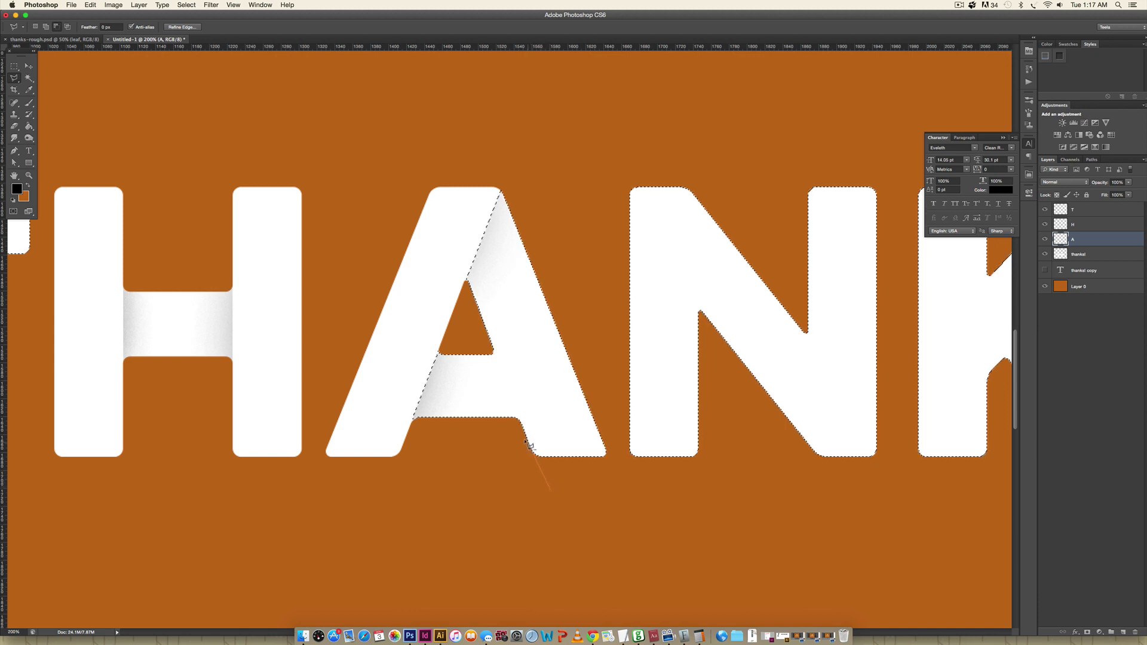
left_click(431, 186)
left_click(444, 128)
left_click(592, 151)
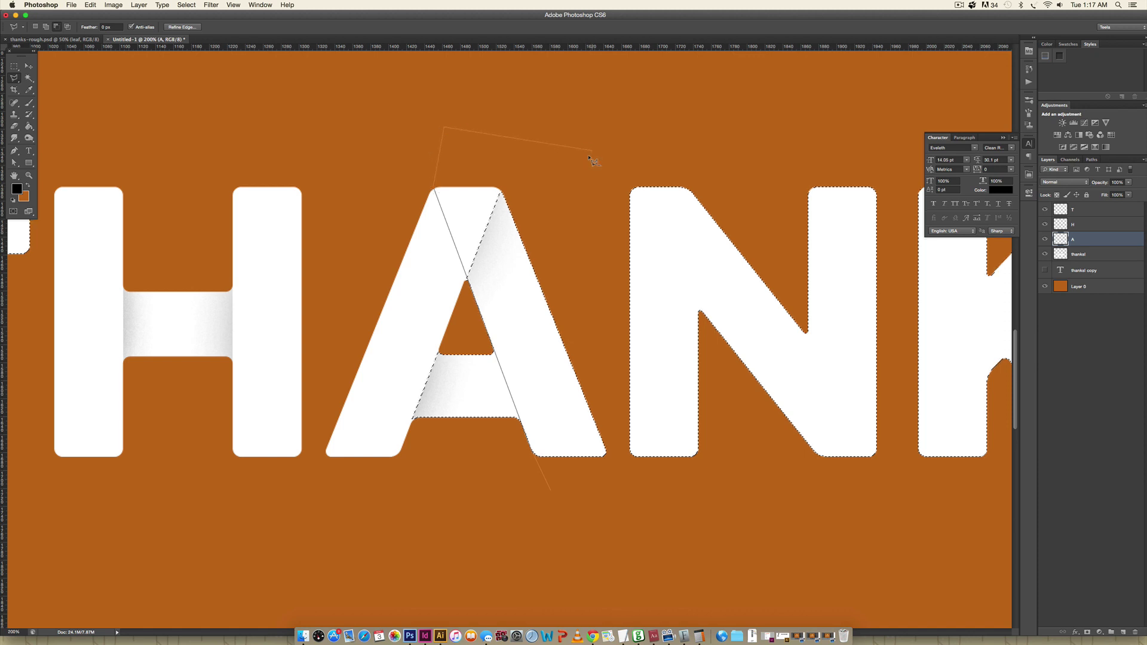
left_click(551, 489)
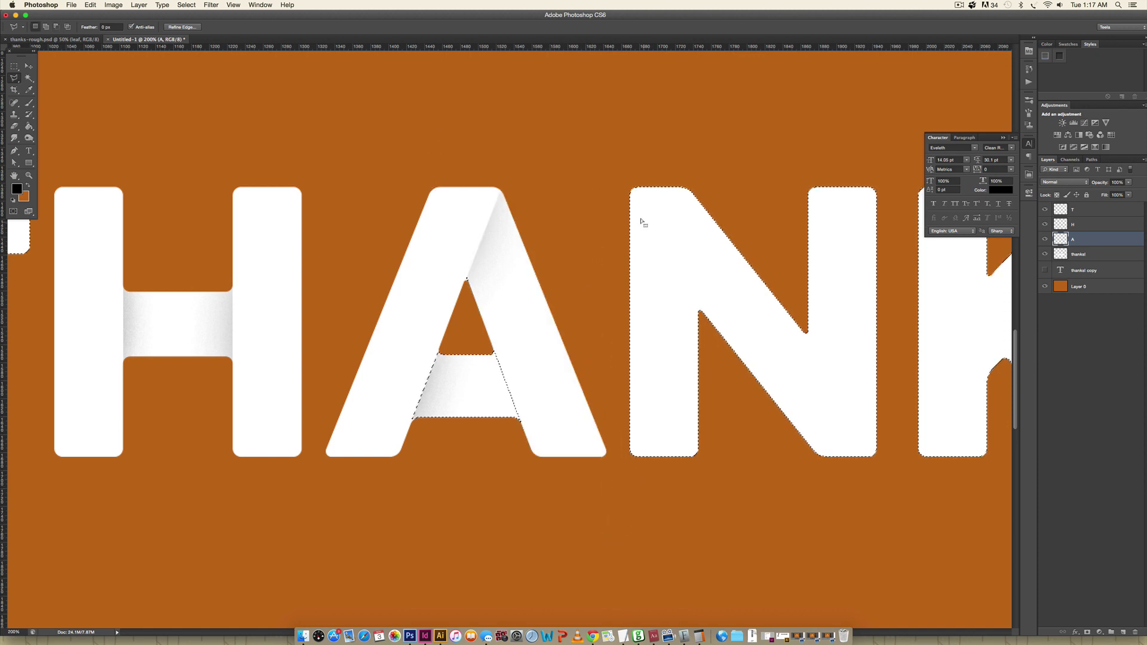
Subtract the N and the leftover speck at the peak of the A's counter from the selection with the Polygonal Lasso
left_click(615, 149)
left_click(608, 496)
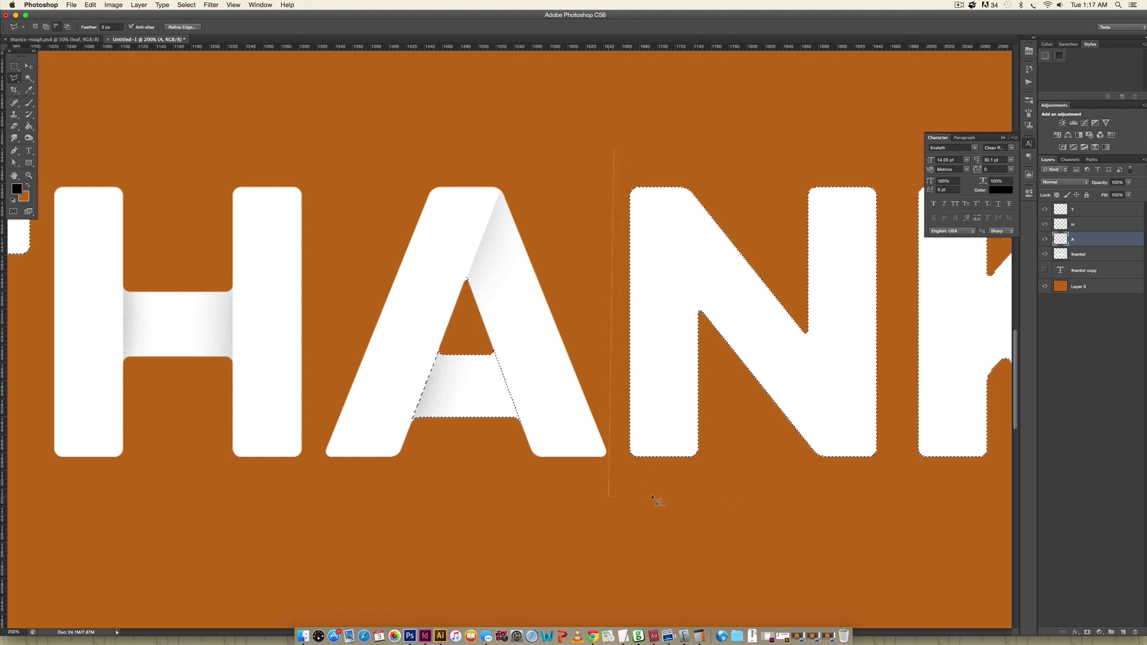
left_click(952, 485)
left_click(890, 88)
left_click(616, 151)
left_click(449, 258, "alt")
left_click(448, 306)
left_click(499, 301)
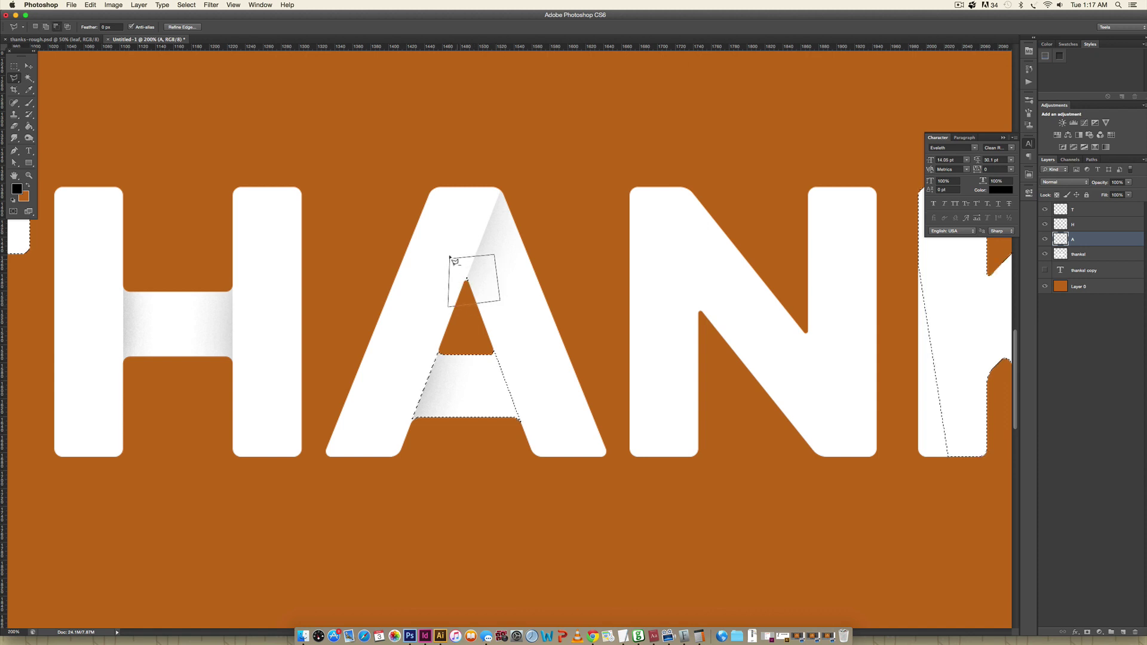
left_click(449, 258)
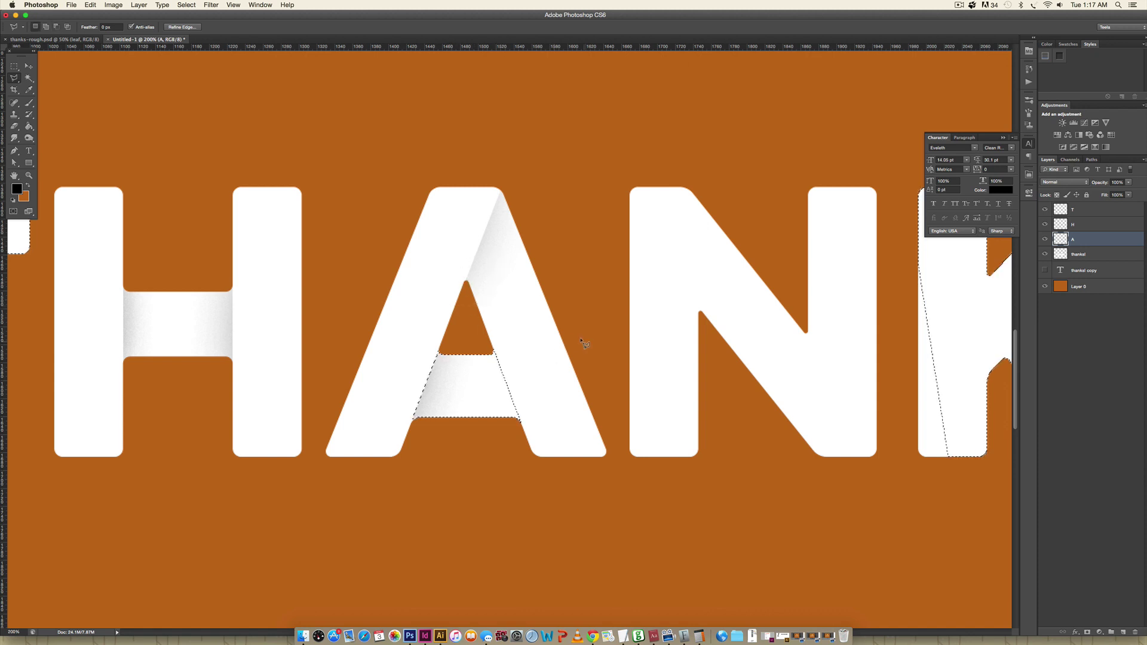
Brush soft black shading with a smaller brush onto the A's crossbar where it meets the right stroke, and deselect
key("b")
key("bracketleft")
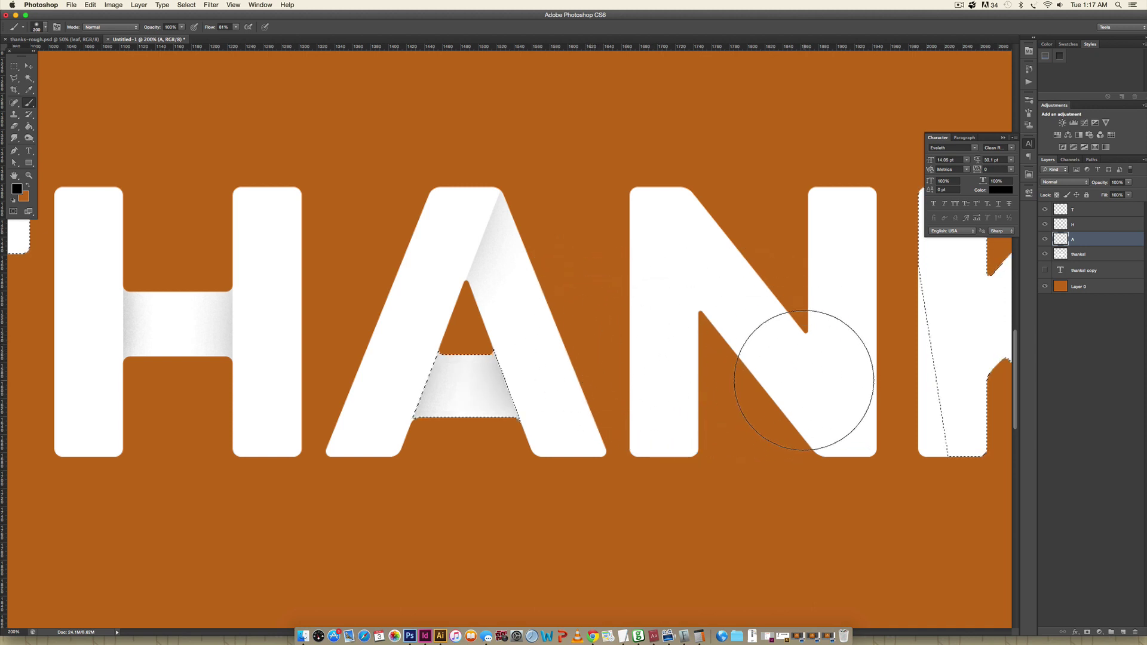
key("super+d")
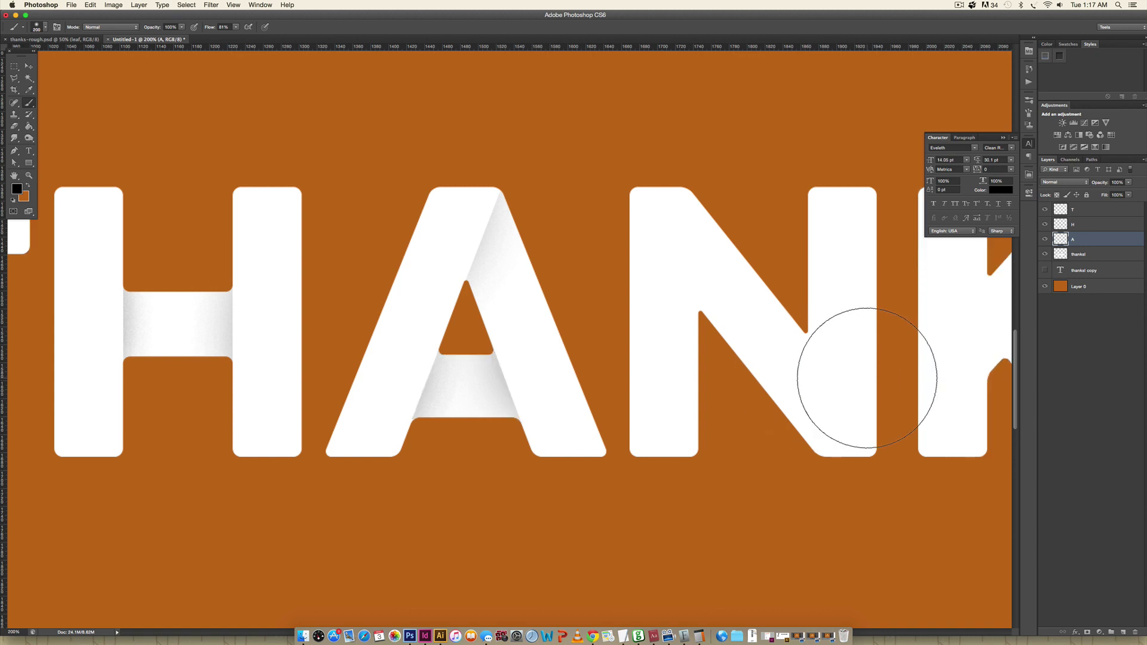
key("super+0")
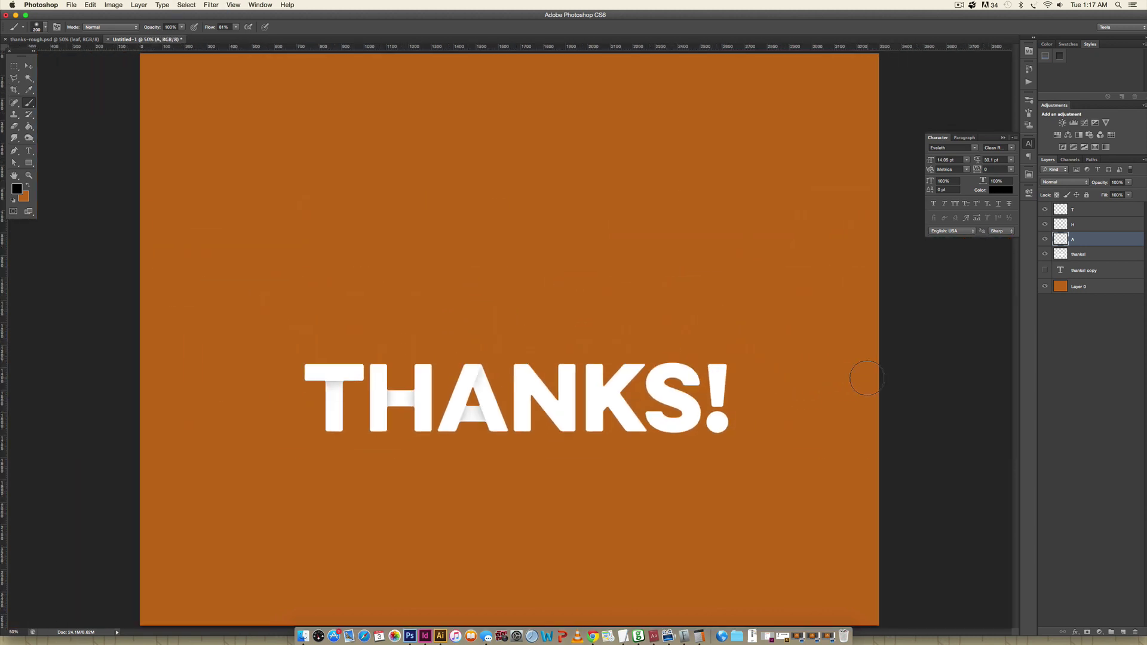
Load the lettering's outline as a selection and create a new layer named N directly above the lettering layer
key("super+equal")
key("super+equal")
key("super+equal")
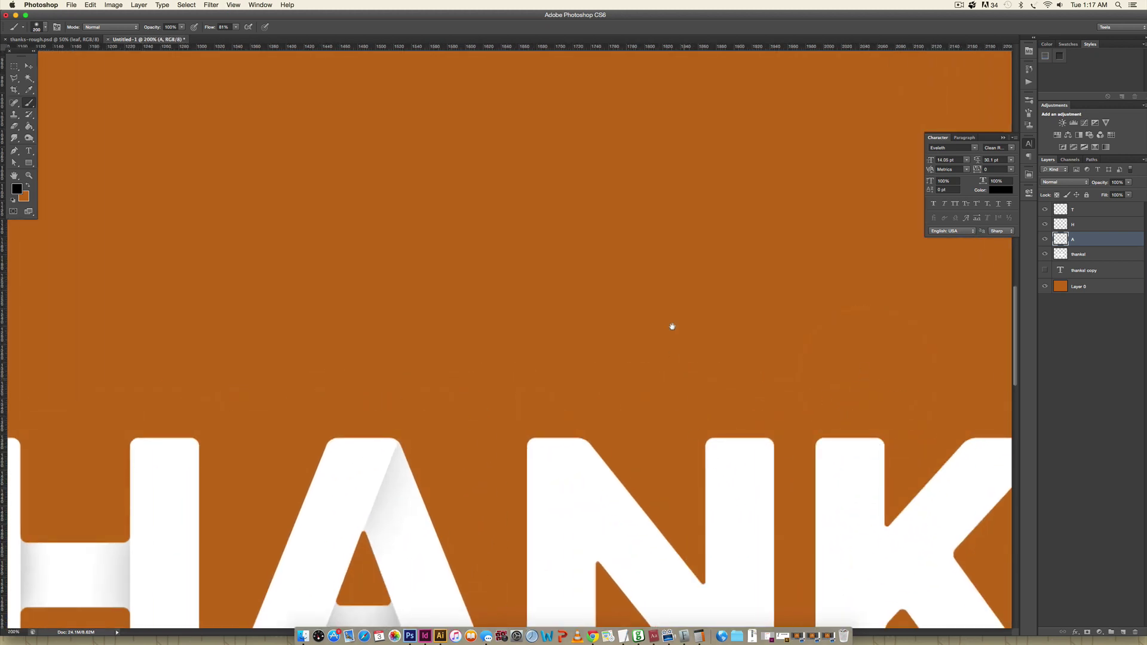
scroll(723, 377, "down", 5)
scroll(723, 377, "right", 4)
left_click(1082, 254)
left_click(1060, 254, "super")
left_click(1122, 632)
double_click(1076, 254)
type("N")
key("Return")
Subtract the N's diagonal and right stem plus the K from the selection with the Polygonal Lasso, cutting along the diagonal's lower edge
key("l")
left_click(501, 433)
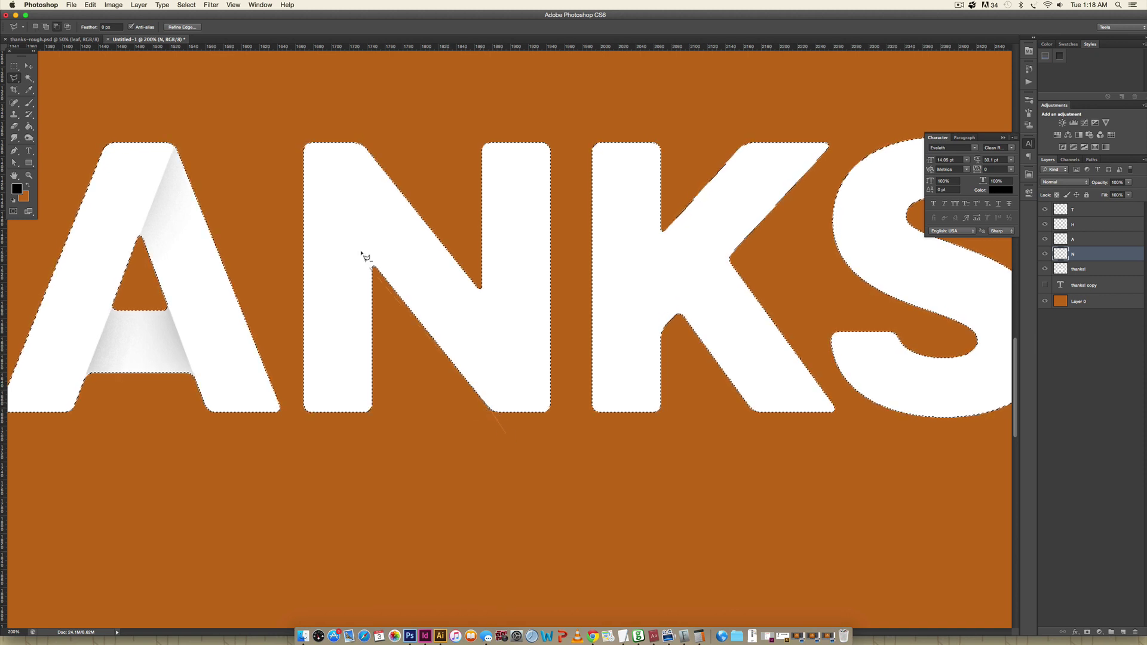
left_click(242, 101)
left_click(857, 97)
left_click(893, 521)
left_click(506, 438)
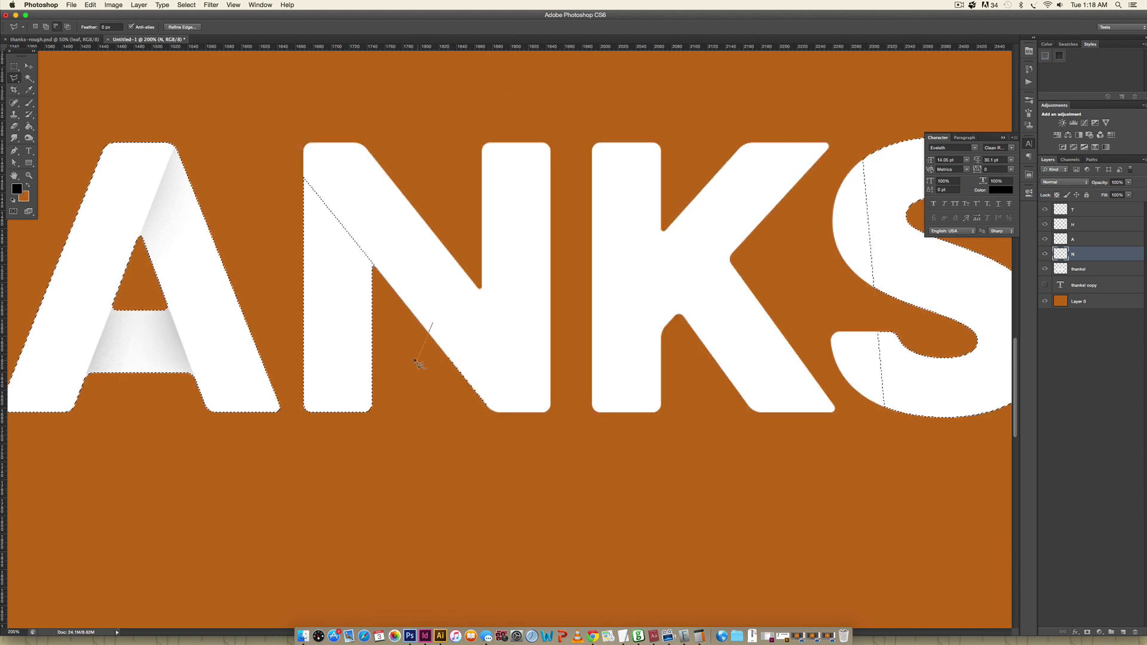
Brush soft black shading onto the N's left stem along the lower edge of the diagonal stroke
key("m")
key("b")
mouse_move(287, 221)
left_mouse_down()
mouse_move(414, 141)
mouse_move(441, 175)
mouse_move(422, 115)
left_mouse_up()
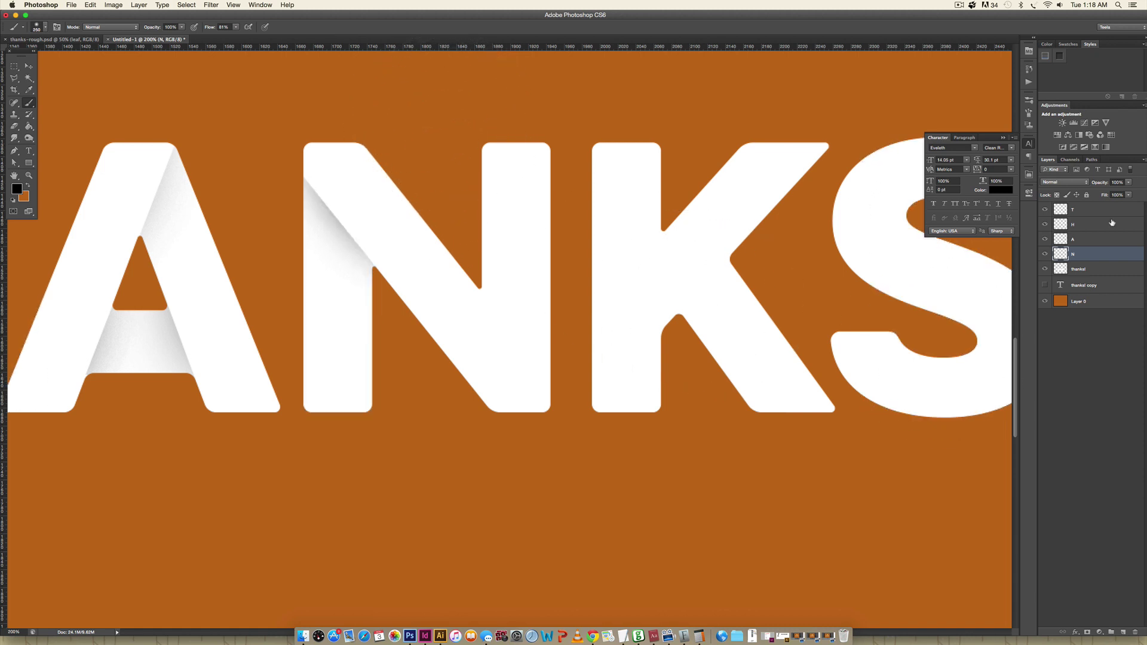
Limit the lettering selection to the N's right stem by subtracting the diagonal with the preceding letters, and the letters after the N
key("l")
left_click(342, 111)
left_click(589, 426)
left_click(614, 487)
left_click(65, 487)
double_click(78, 108)
key("m")
left_click_drag(578, 96, 993, 534)
Brush soft black shading onto the N's right stem along the diagonal's upper edge, and deselect
key("b")
mouse_move(466, 334)
left_mouse_down()
mouse_move(410, 420)
mouse_move(403, 456)
left_mouse_up()
key("ctrl+d")
scroll(609, 453, "down", 3)
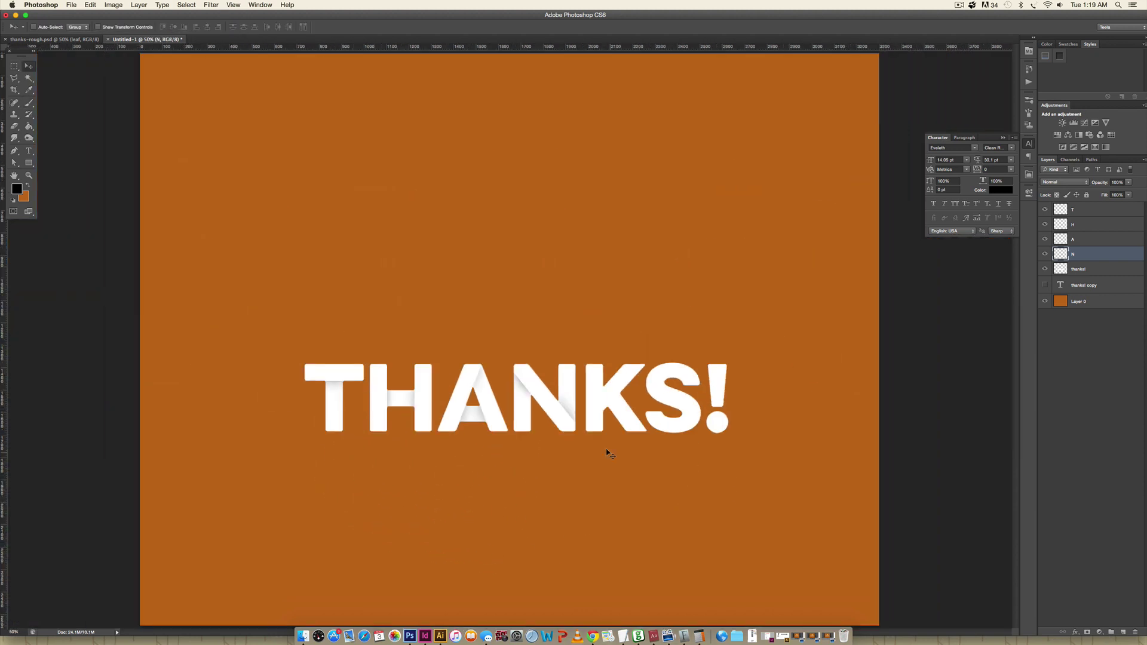
Load the lettering's outline as a selection and create a new layer between the N and lettering layers for the K
scroll(607, 456, "up", 3)
scroll(366, 172, "right", 4)
key("v")
left_click(1060, 269, "ctrl")
left_click(1124, 632)
Subtract the K's stem and the N from the selection, and brush soft black shading onto the K's arm beside the stem
key("l")
left_click(417, 529)
left_click(416, 125)
left_click(64, 143)
left_click(416, 529)
key("b")
mouse_move(377, 384)
left_mouse_down()
mouse_move(249, 336)
mouse_move(382, 310)
left_mouse_up()
Subtract the K's upper arm from the selection with the Polygonal Lasso, cutting along the arm's lower edge
key("l")
left_click(434, 355)
left_click(604, 174)
left_click(349, 175)
double_click(386, 301)
Brush soft black shading onto the K's lower leg where it meets the upper arm, and deselect
key("b")
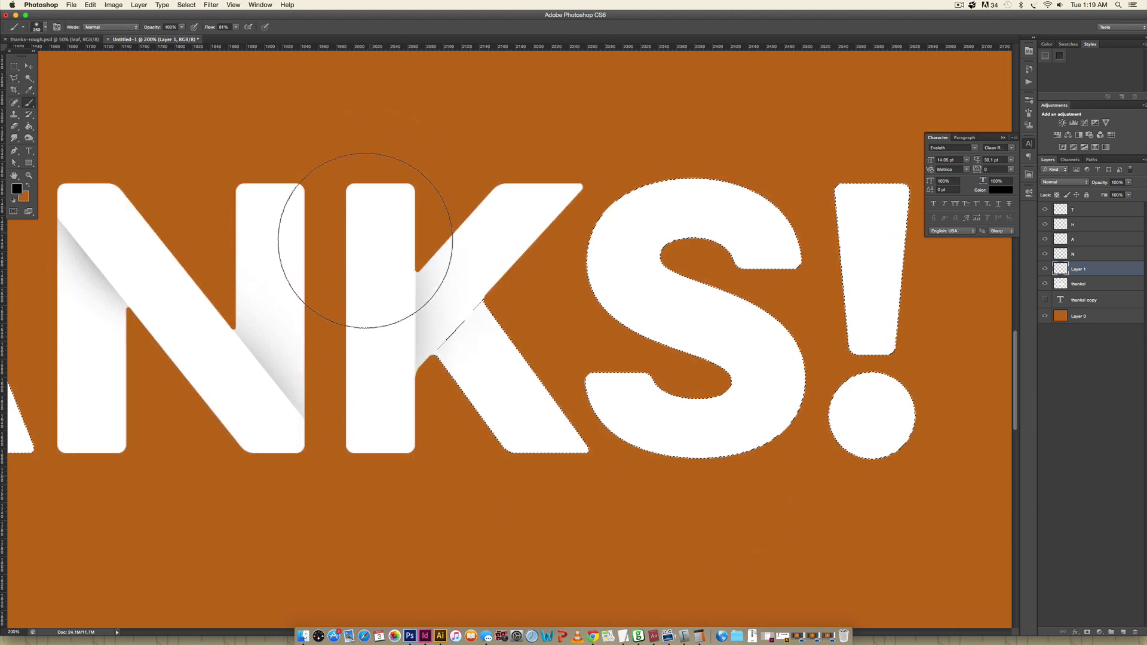
left_click_drag(376, 223, 312, 261)
key("v")
key("super+d")
key("super+minus")
Rename the layer holding the K's shading as K
key("super+plus")
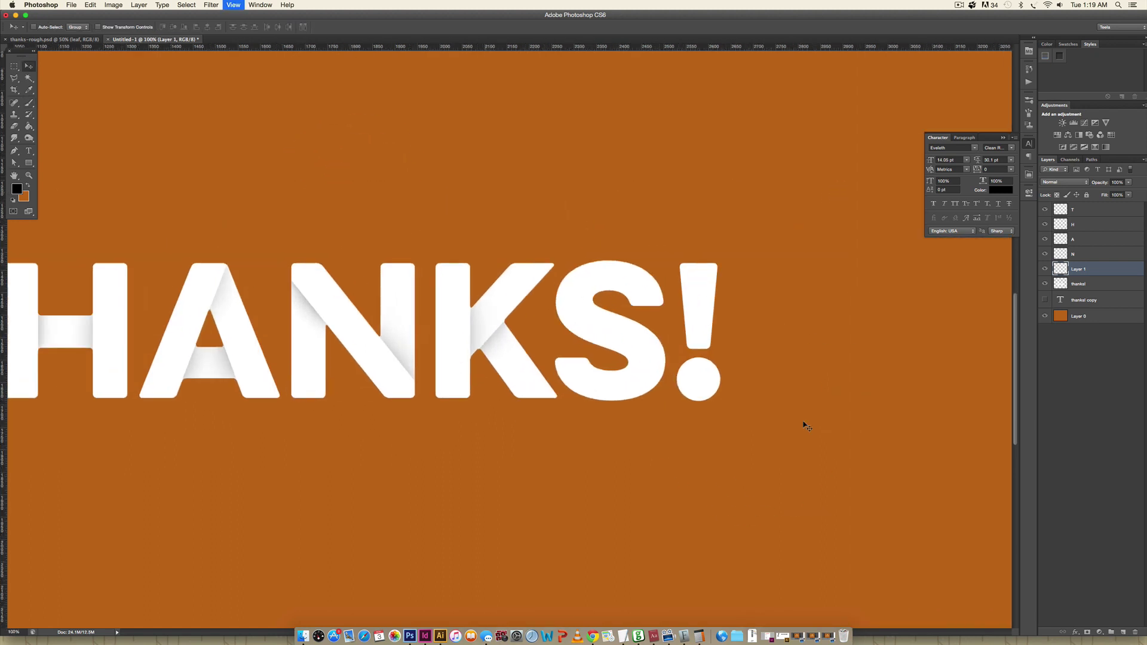
left_click_drag(755, 330, 640, 343)
scroll(639, 343, "right", 5)
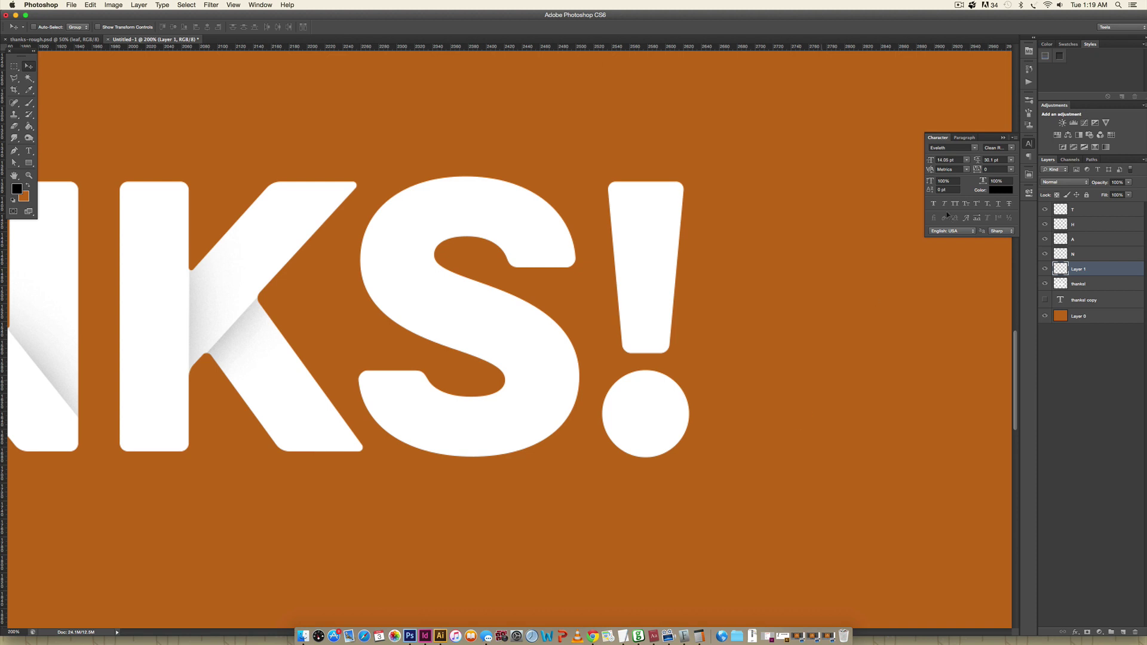
double_click(1078, 269)
type("K")
key("Return")
Create a new layer named S between the K and lettering layers
left_click(1103, 284)
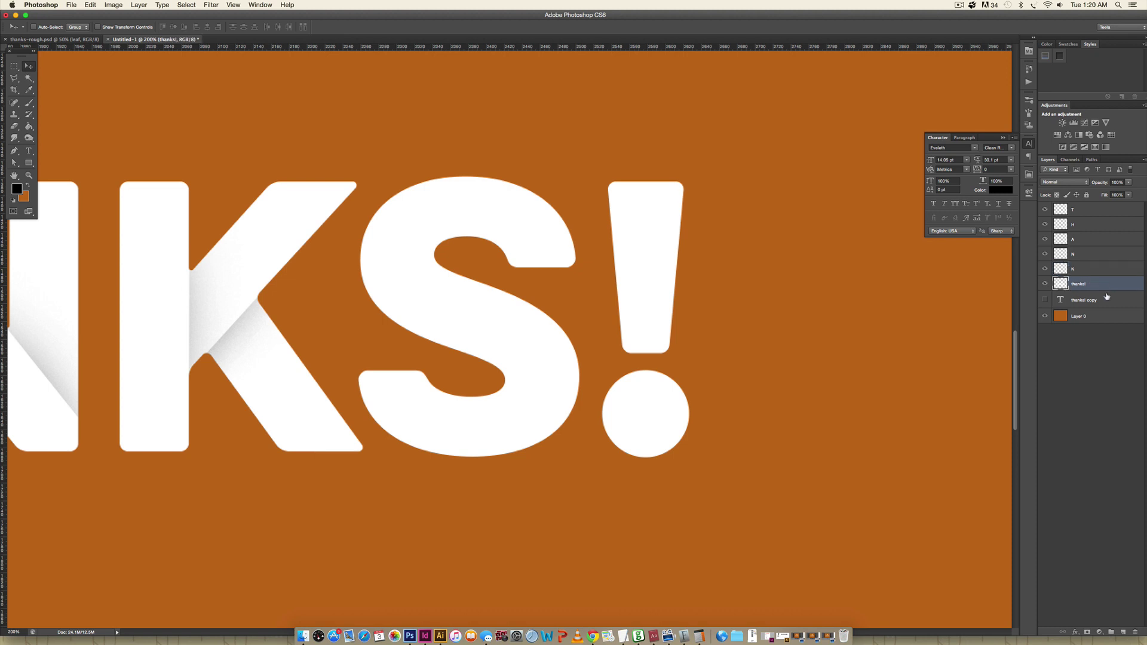
left_click(1123, 631)
double_click(1079, 283)
type("S")
key("Return")
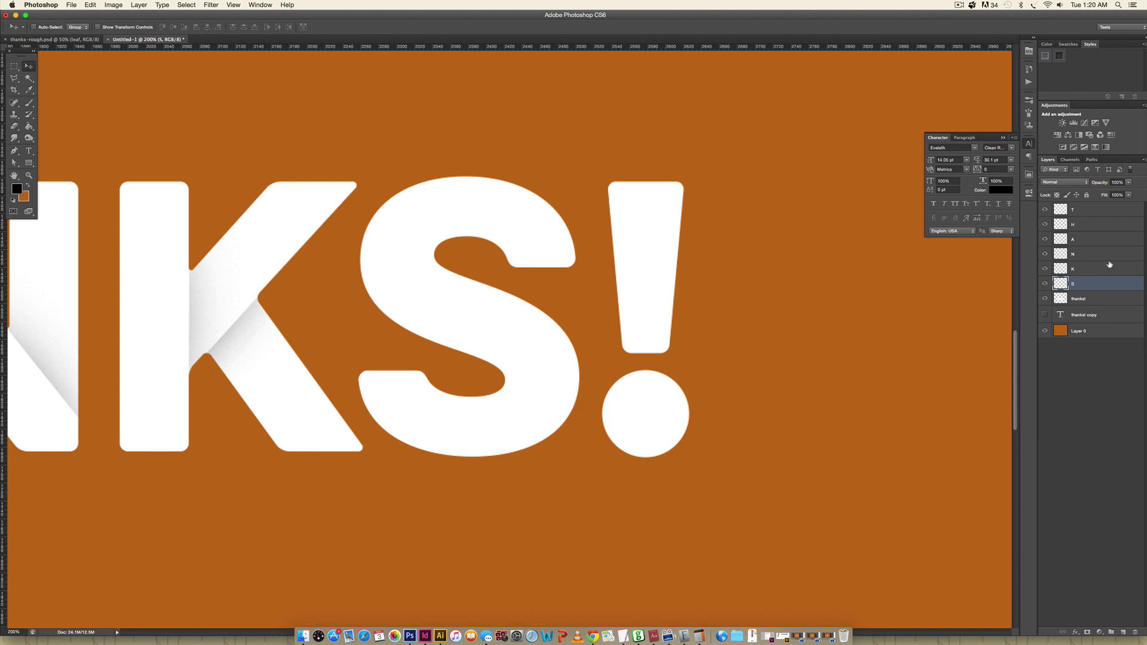
Show the document's paths and set the Pen tool to draw in Path mode
left_click(1093, 160)
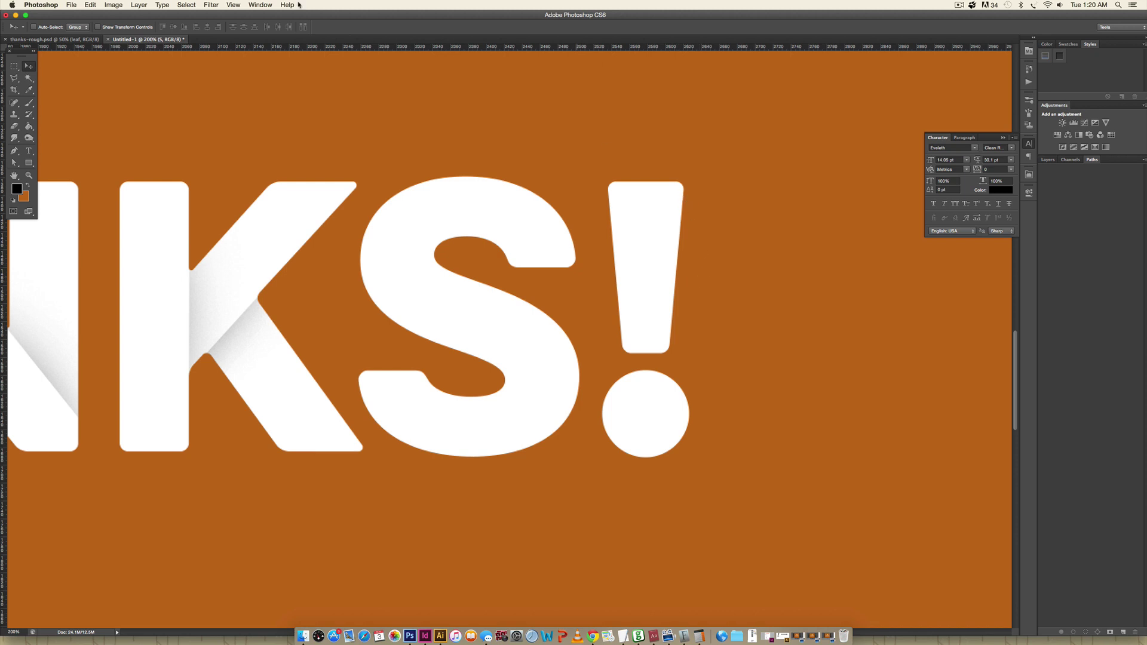
left_click(262, 6)
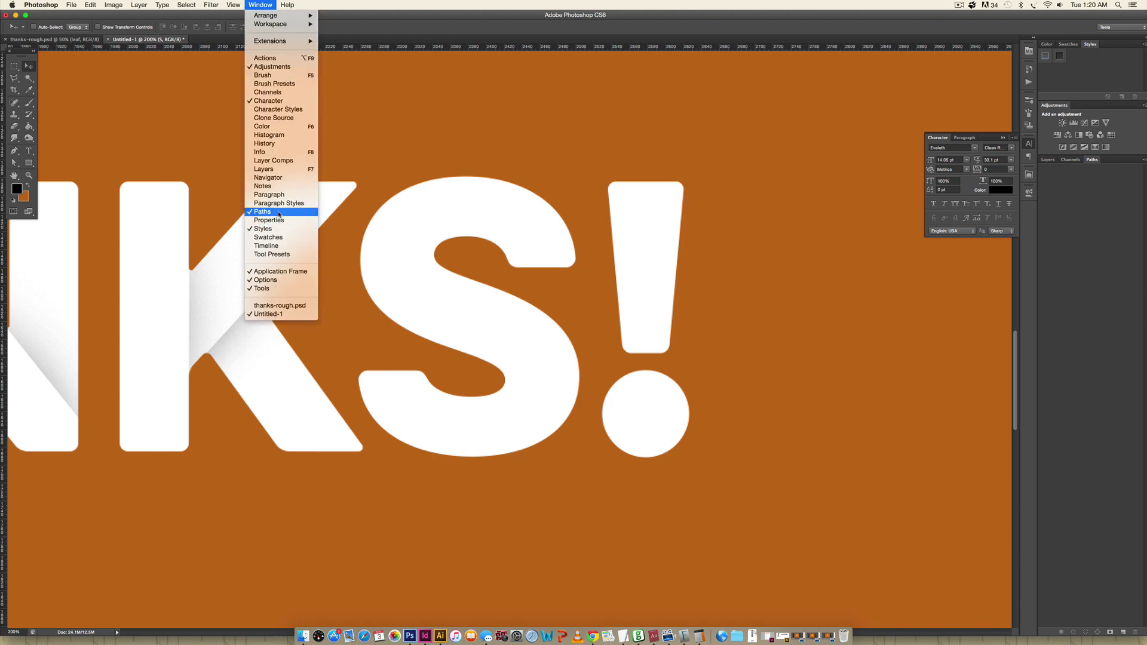
left_click(561, 156)
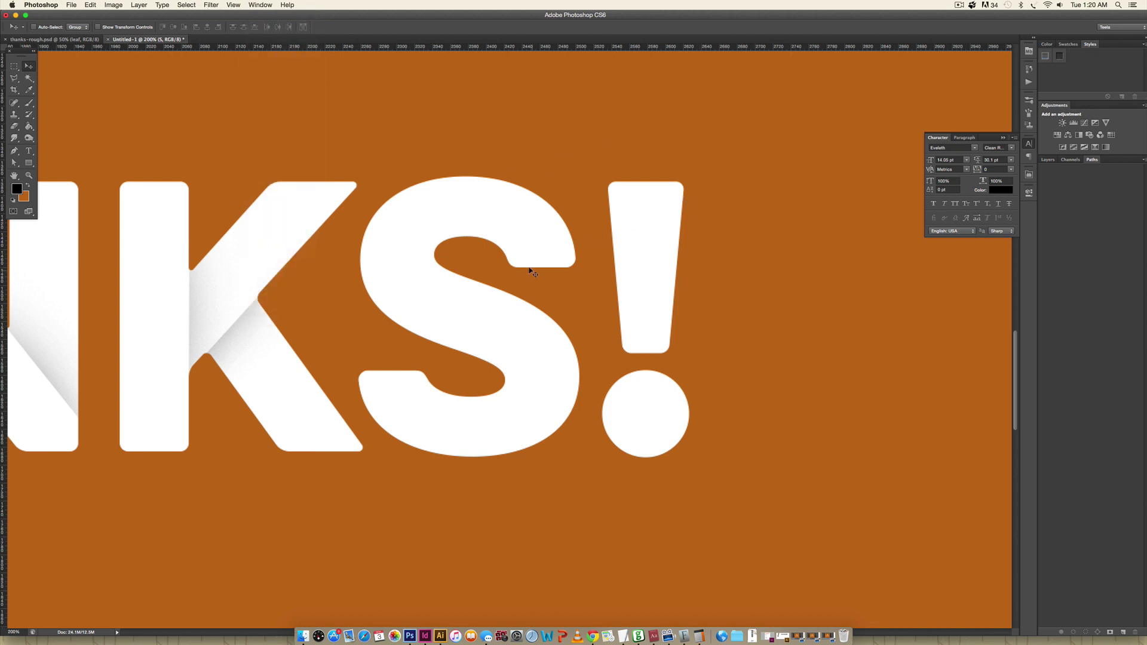
key("p")
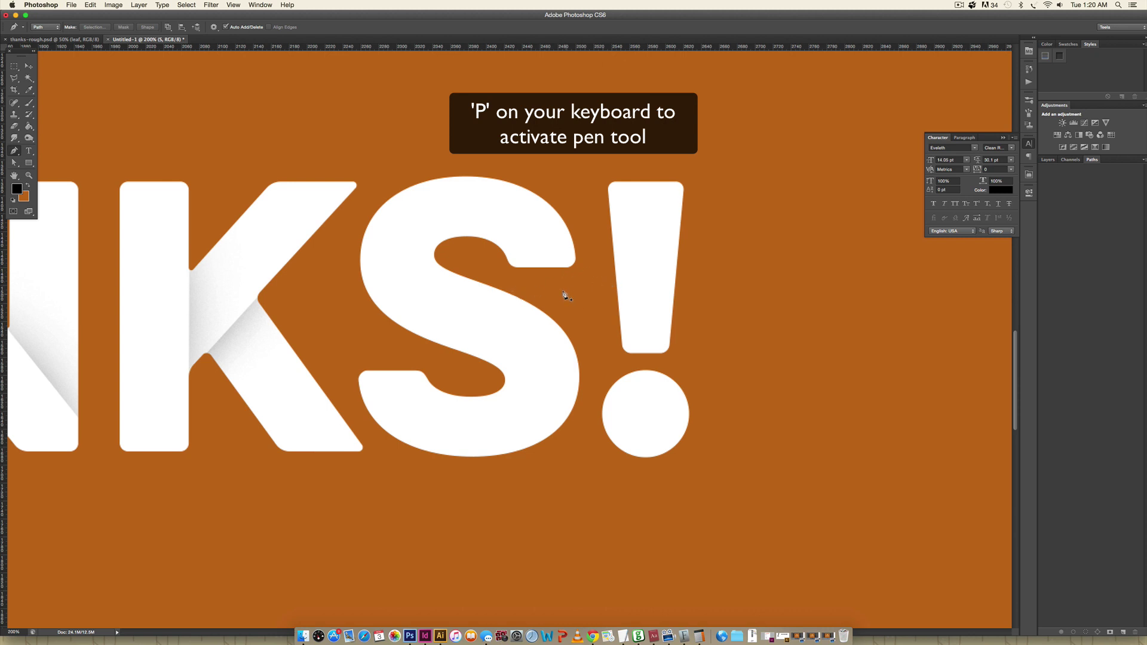
left_click(58, 28)
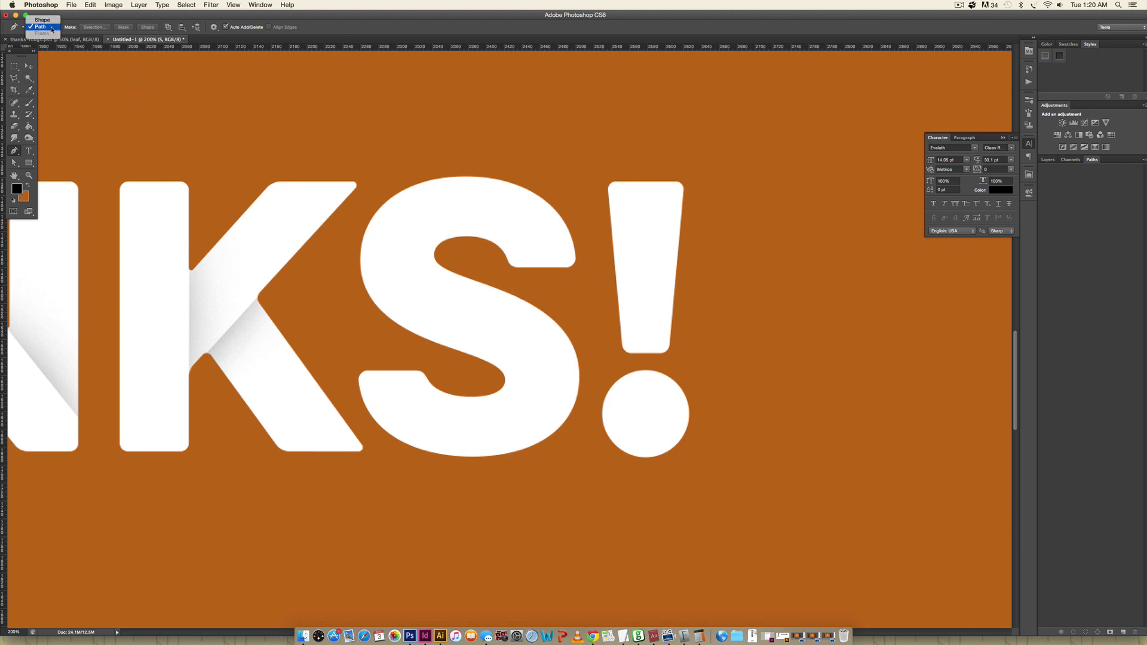
left_click(44, 28)
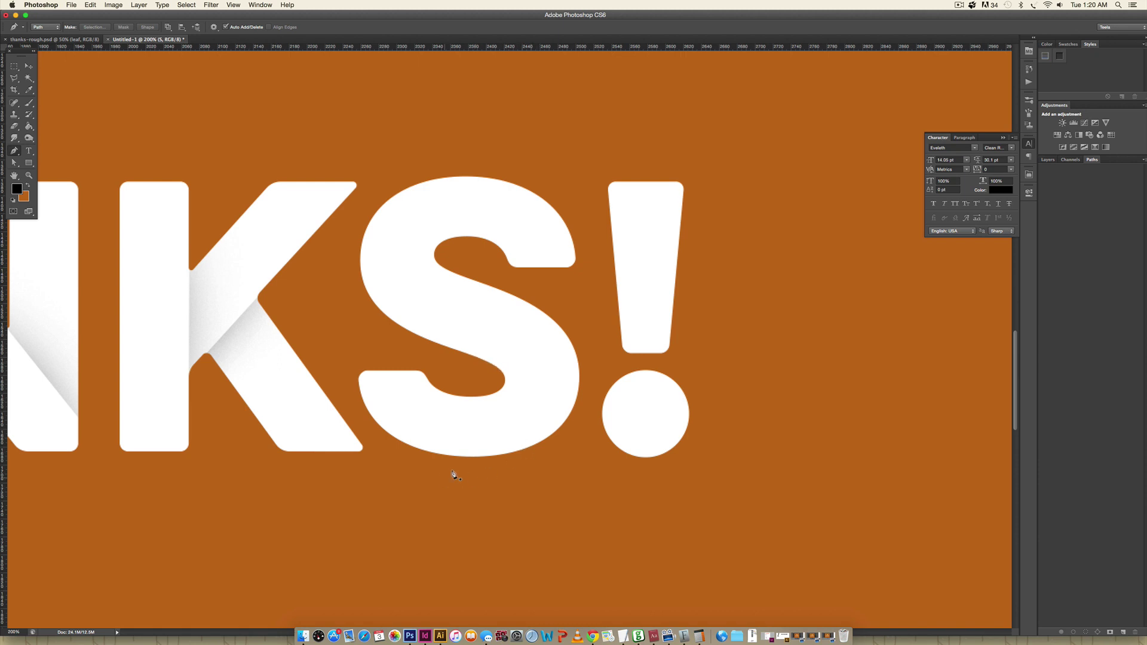
Draw a closed pen path around the S's upper terminal, continuing the middle stroke's upper edge in a curve across the upper bowl
left_click(521, 289)
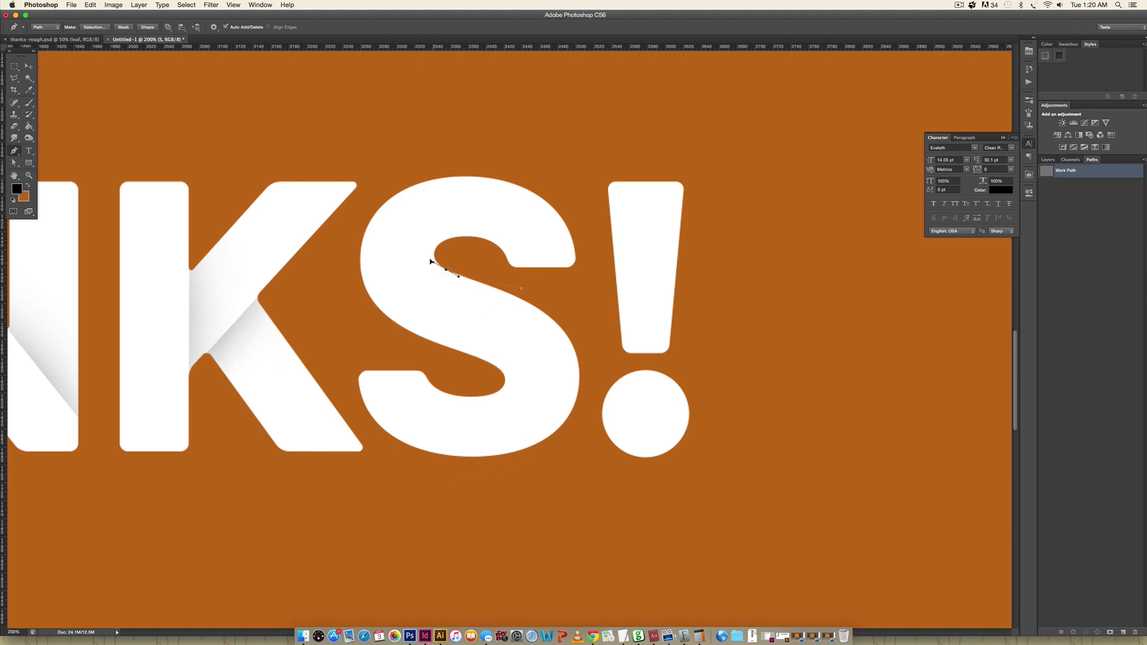
mouse_move(471, 159)
left_mouse_down()
mouse_move(563, 109)
mouse_move(482, 147)
left_mouse_up()
left_click(558, 175)
left_click(519, 289)
Create a second path and draw a closed pen outline around the S's lower terminal, curving across the lower bowl
left_click(1123, 632)
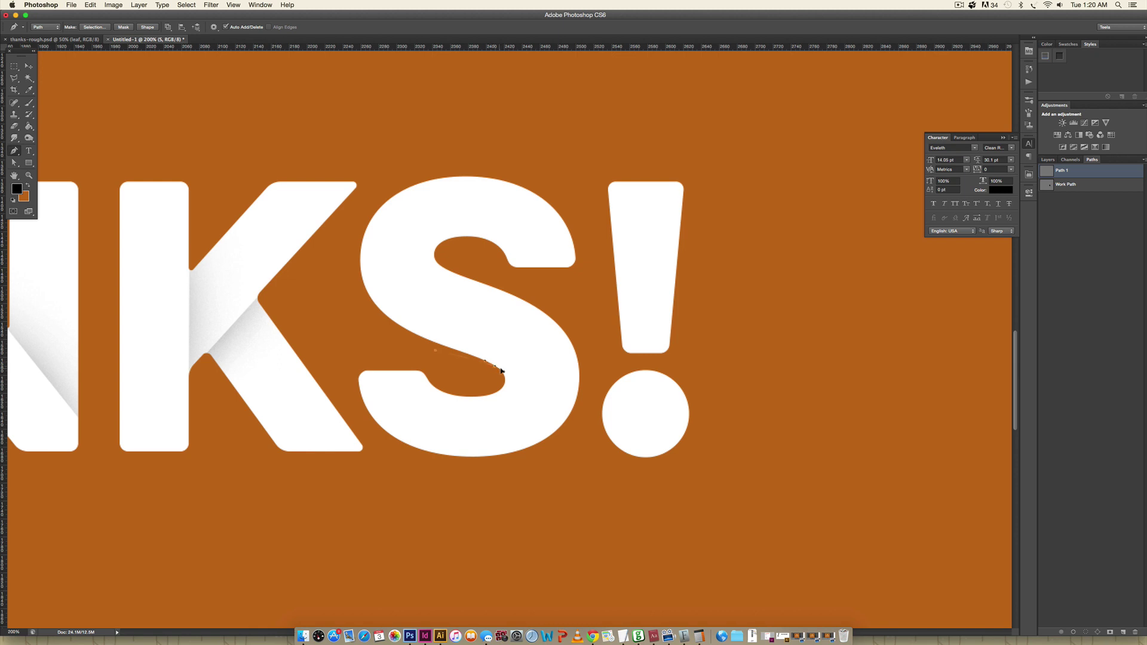
left_click_drag(500, 479, 417, 527)
Load the outline of the lettering layer as a selection
left_click(1047, 160)
left_click(1088, 301)
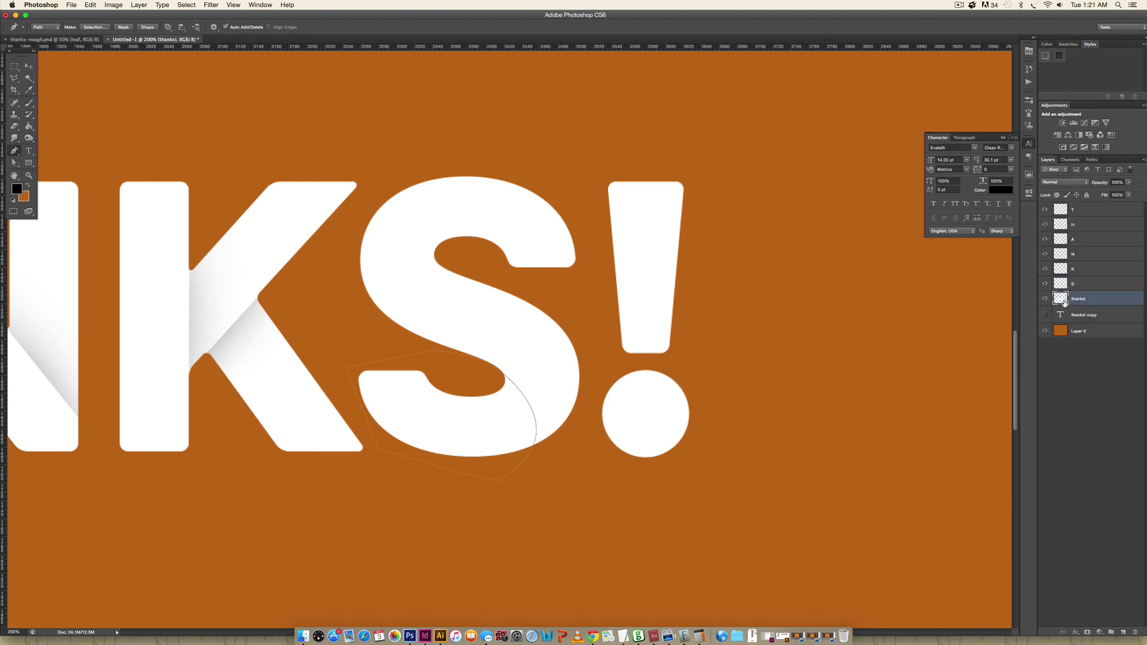
left_click(1060, 299, "super")
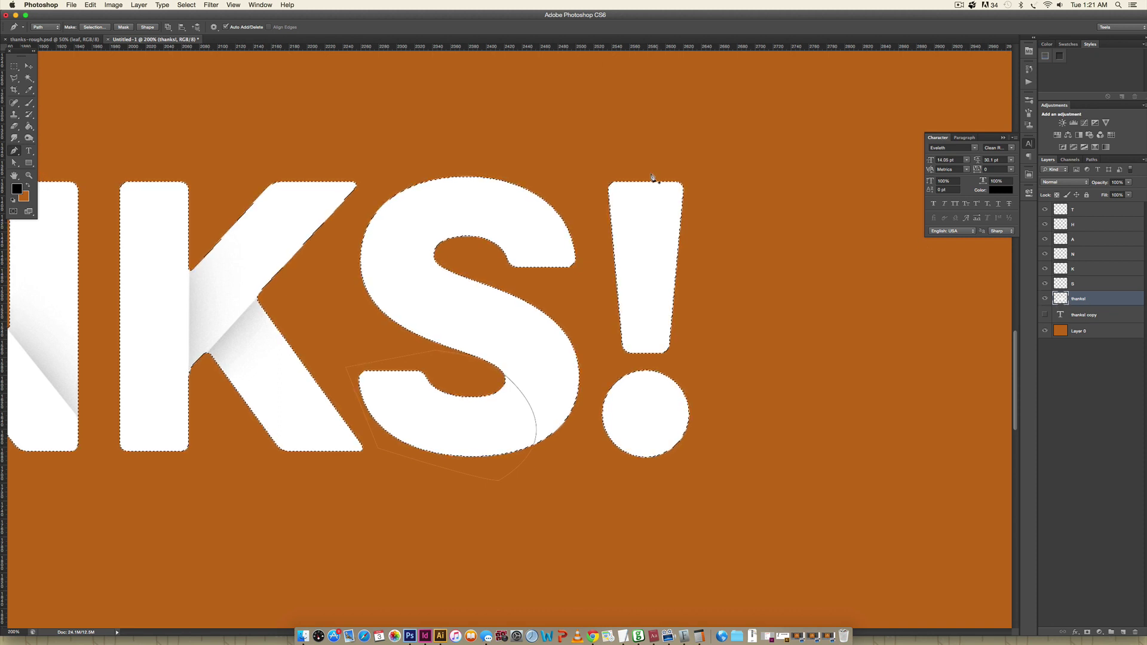
Save the selection as a new channel named thanks-base and make the S layer active
left_click(186, 5)
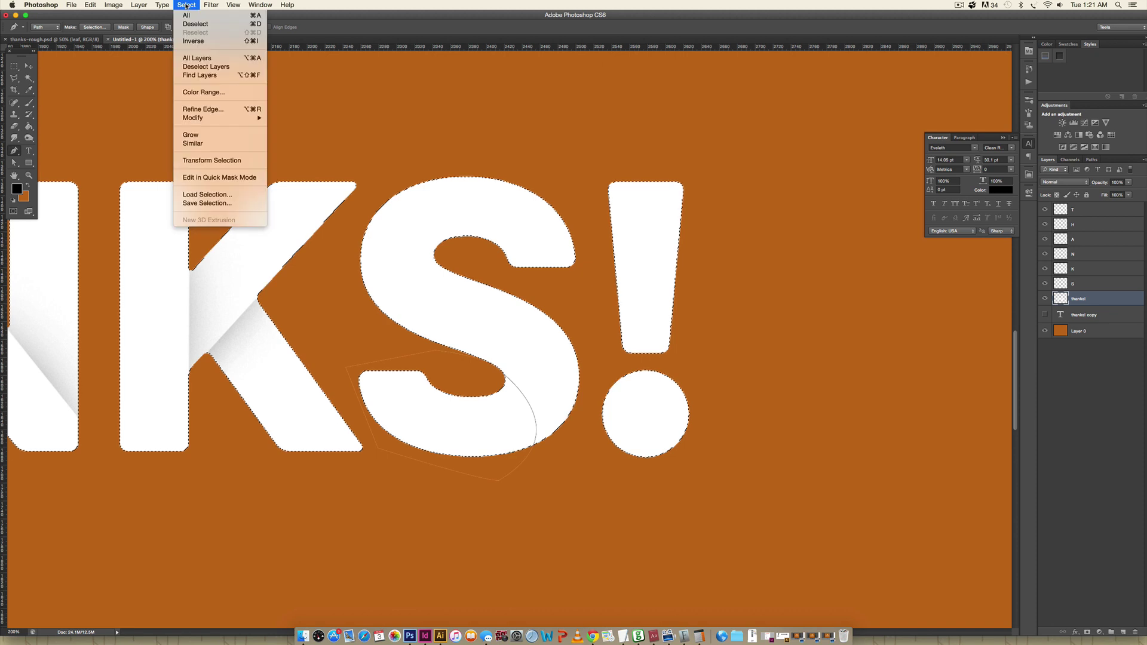
left_click(206, 204)
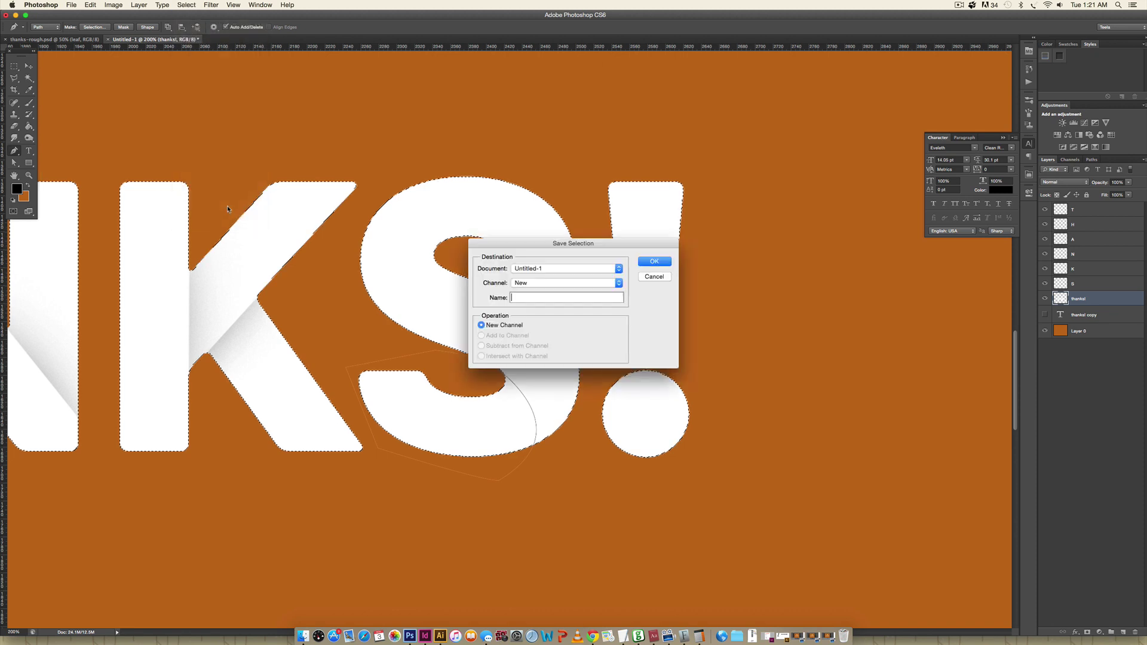
type("thanks-base")
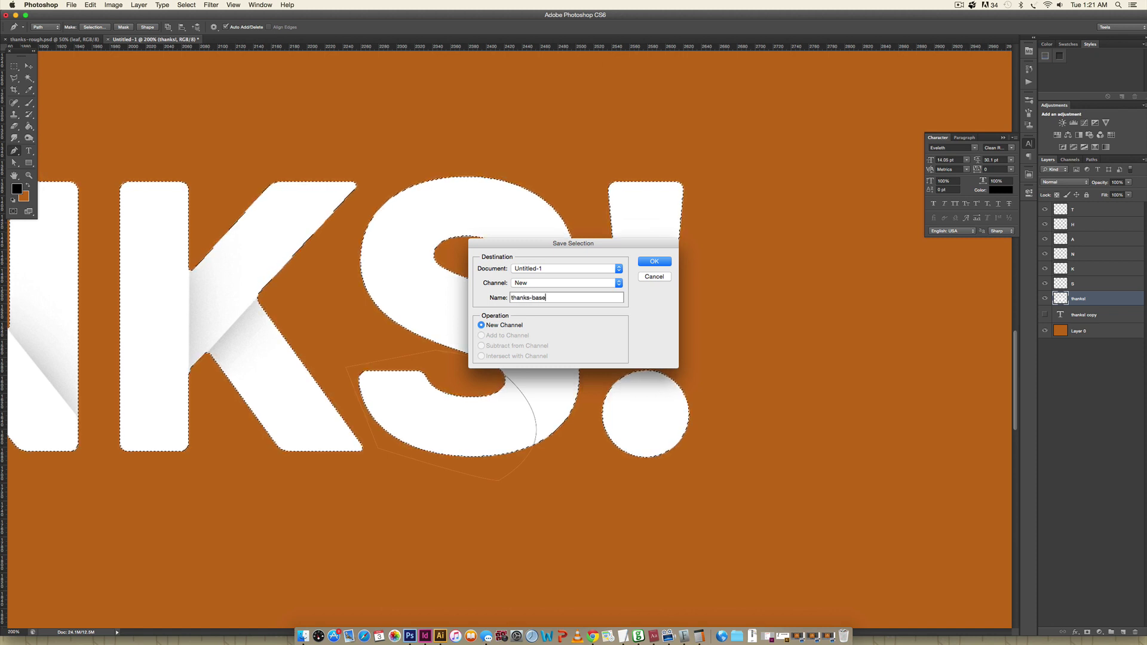
key("Return")
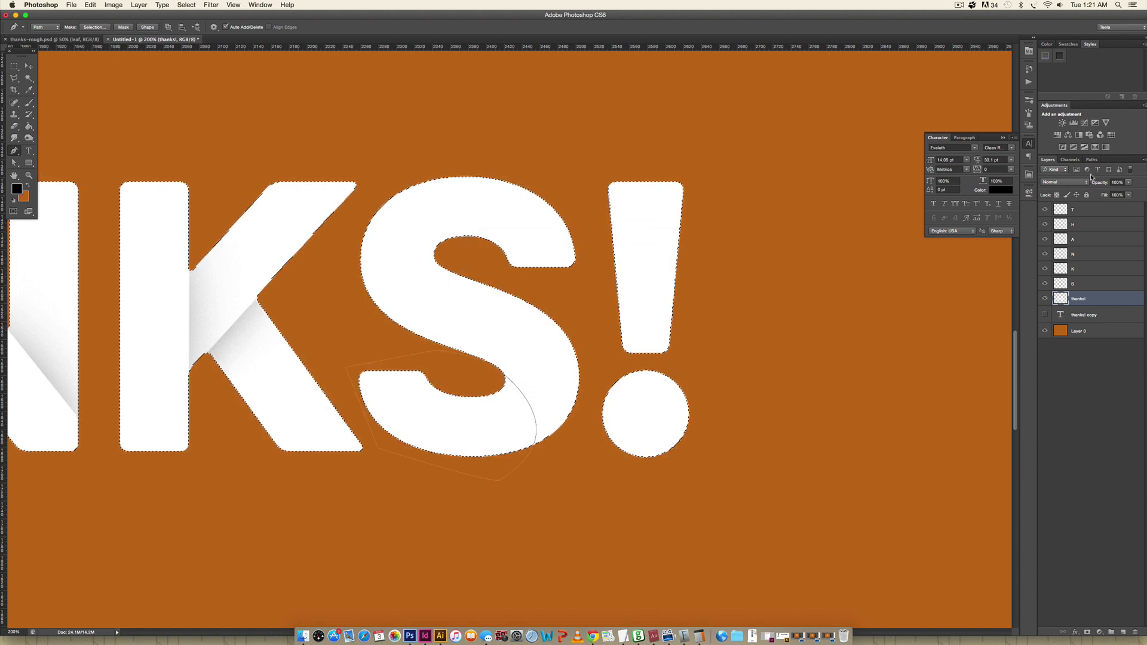
left_click(1054, 285)
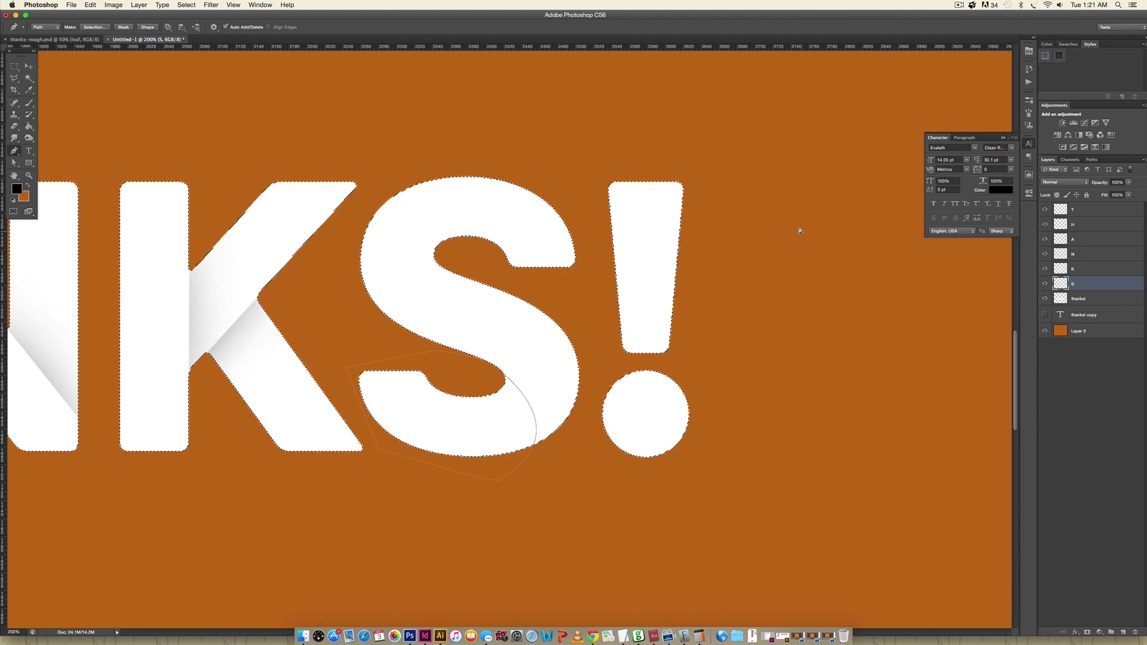
Deselect the lettering and load the path around the S's upper terminal as a selection, keeping the S layer active
key("super+d")
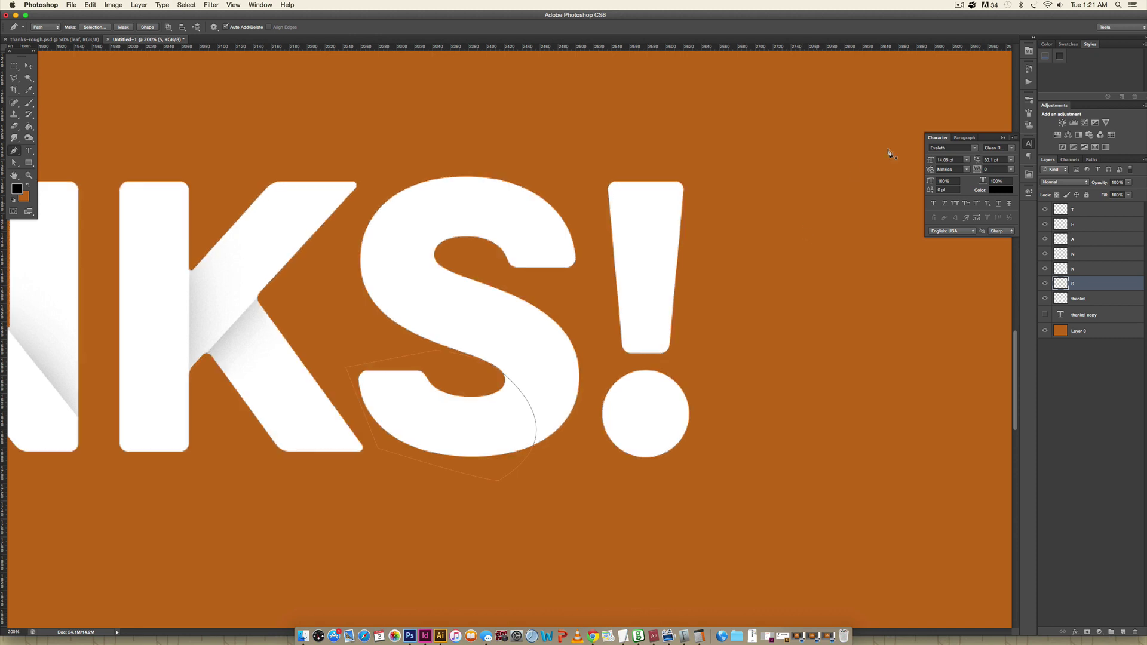
left_click(1093, 161)
left_click(1069, 184)
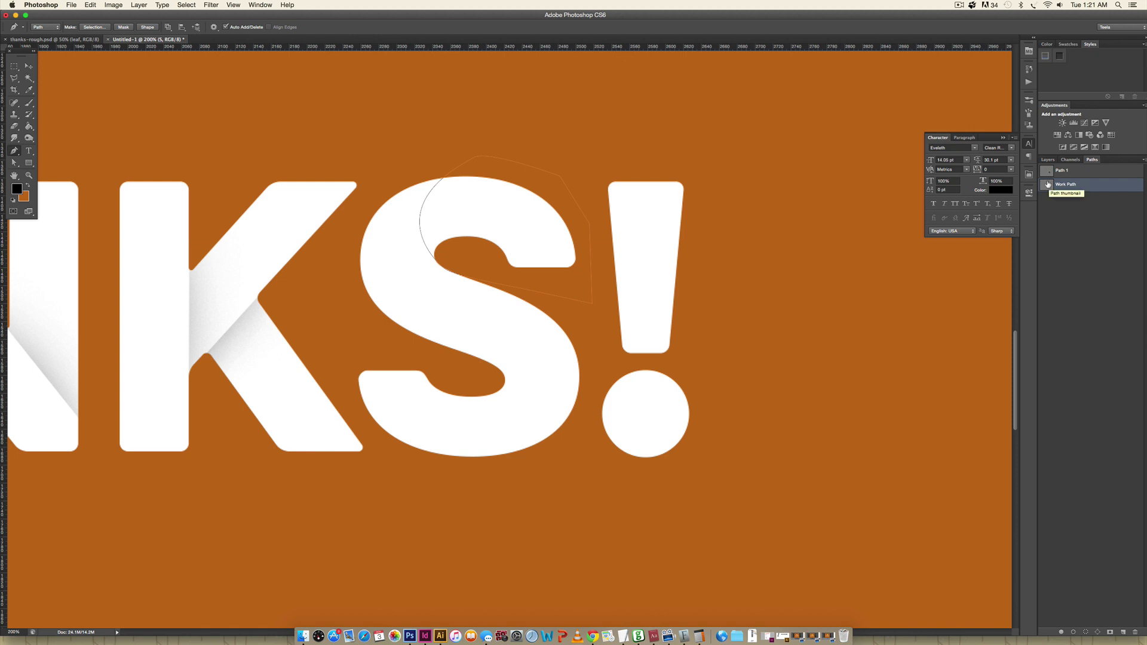
left_click(1045, 186, "super")
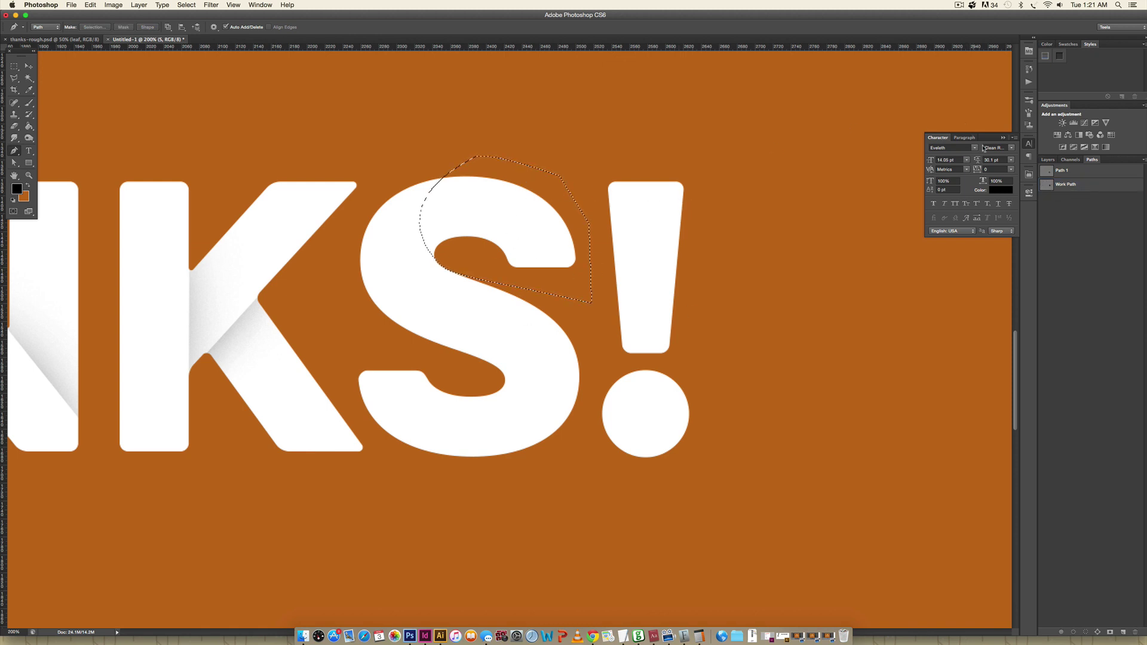
left_click(1046, 162)
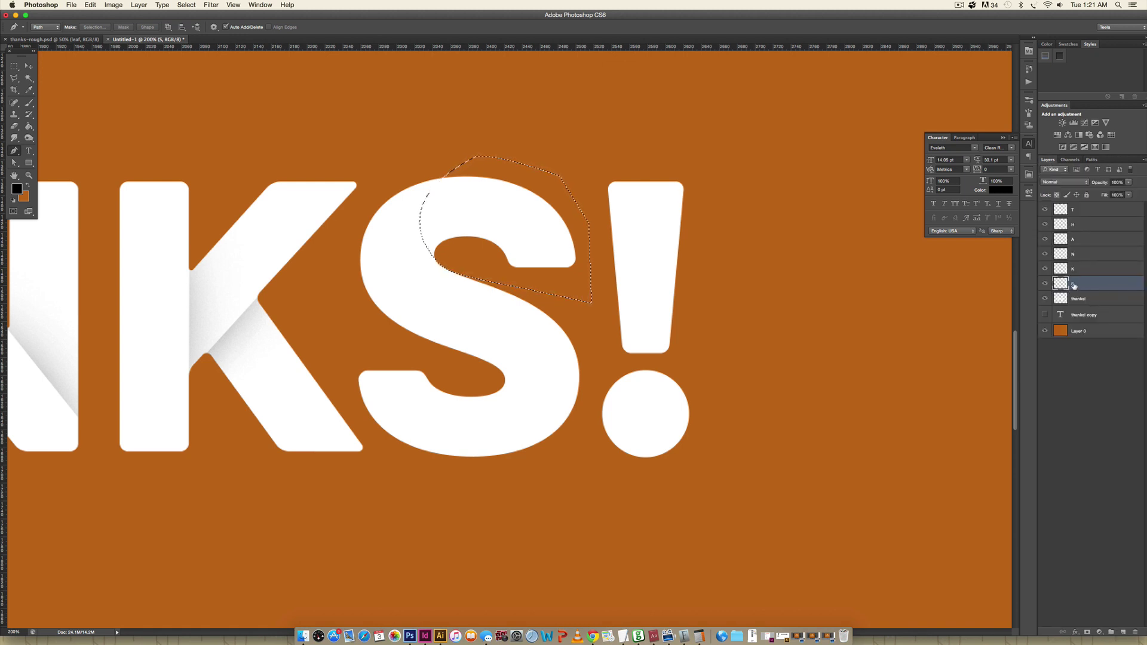
Intersect the selection with the thanks-base channel, brush soft black shading along the curved edge in the S's upper bowl, and deselect
left_click(186, 6)
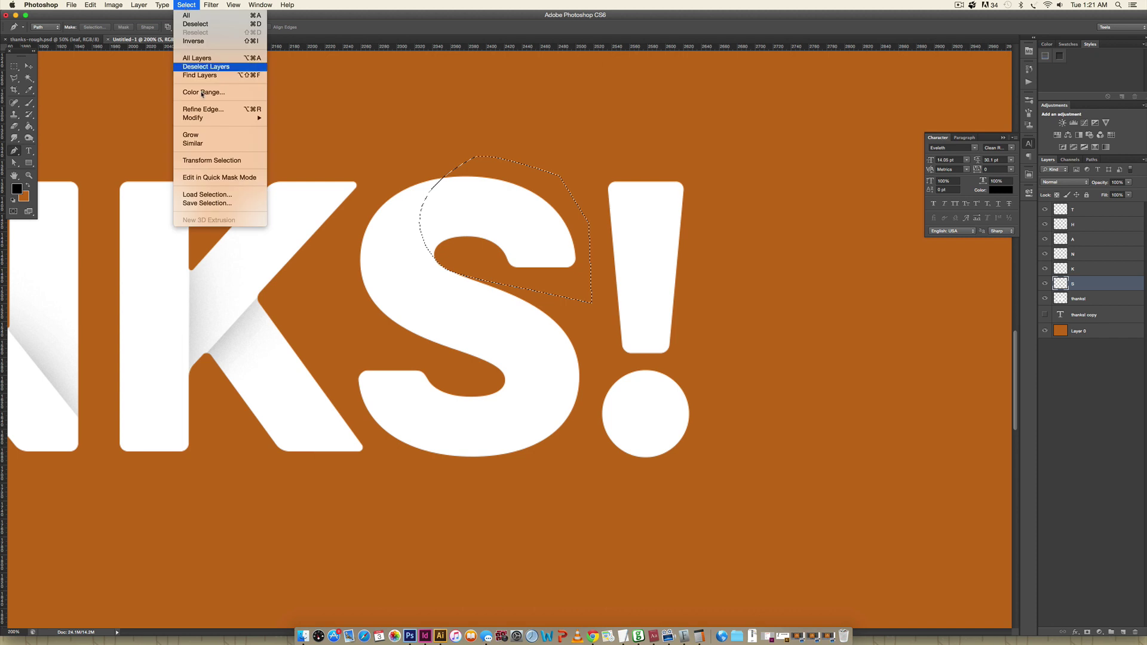
left_click(218, 196)
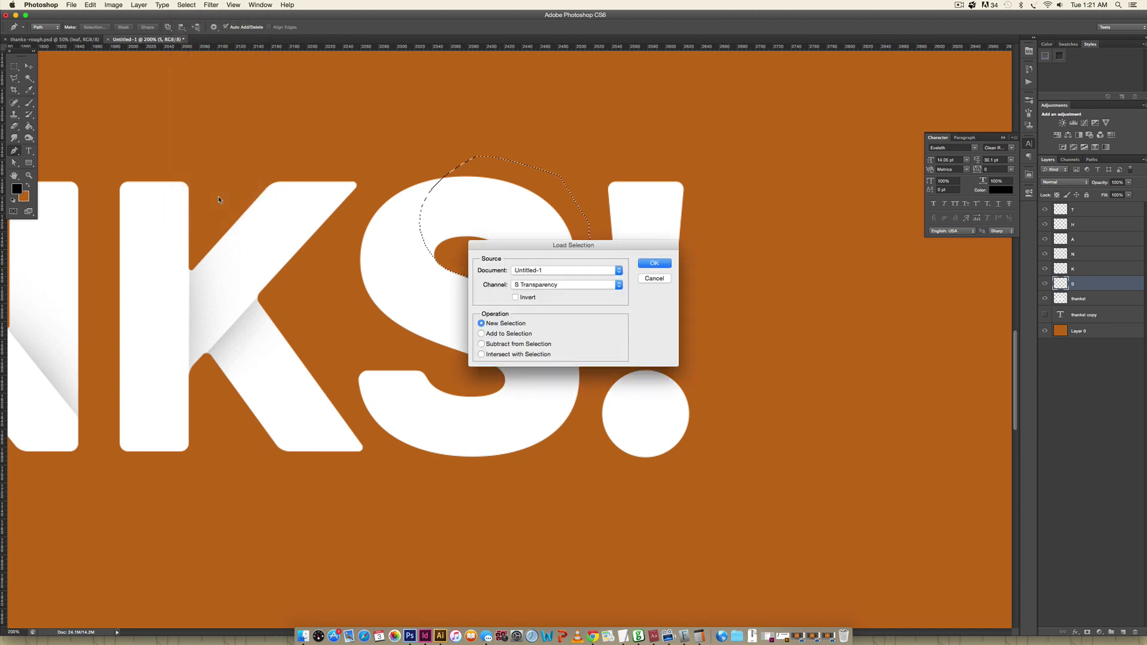
left_click(544, 285)
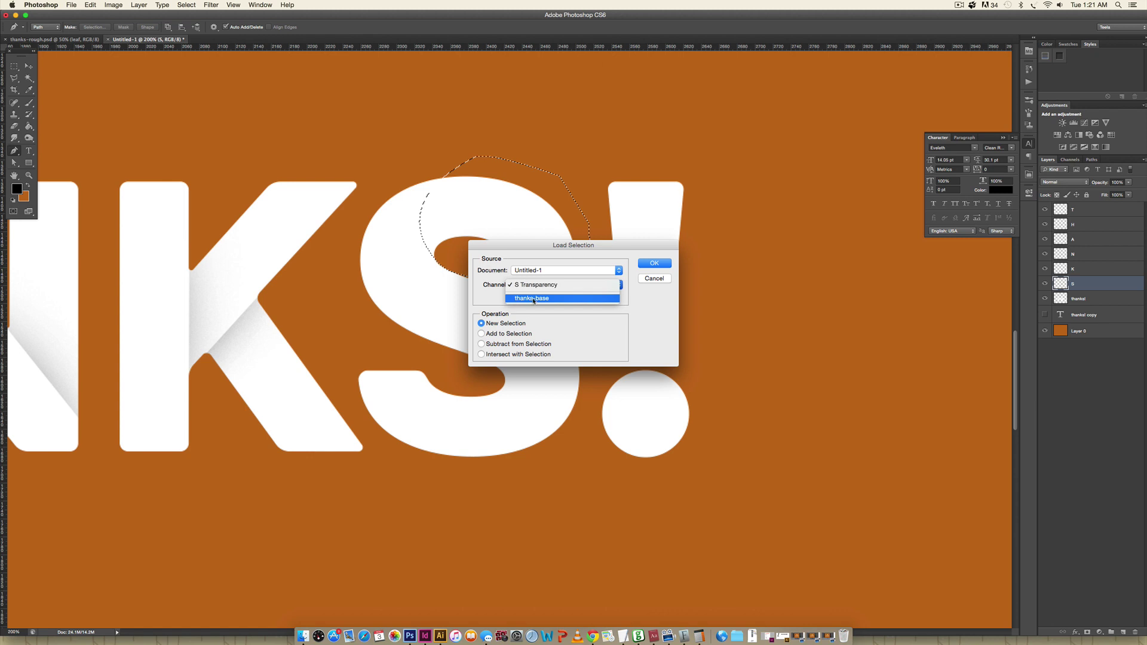
left_click(533, 298)
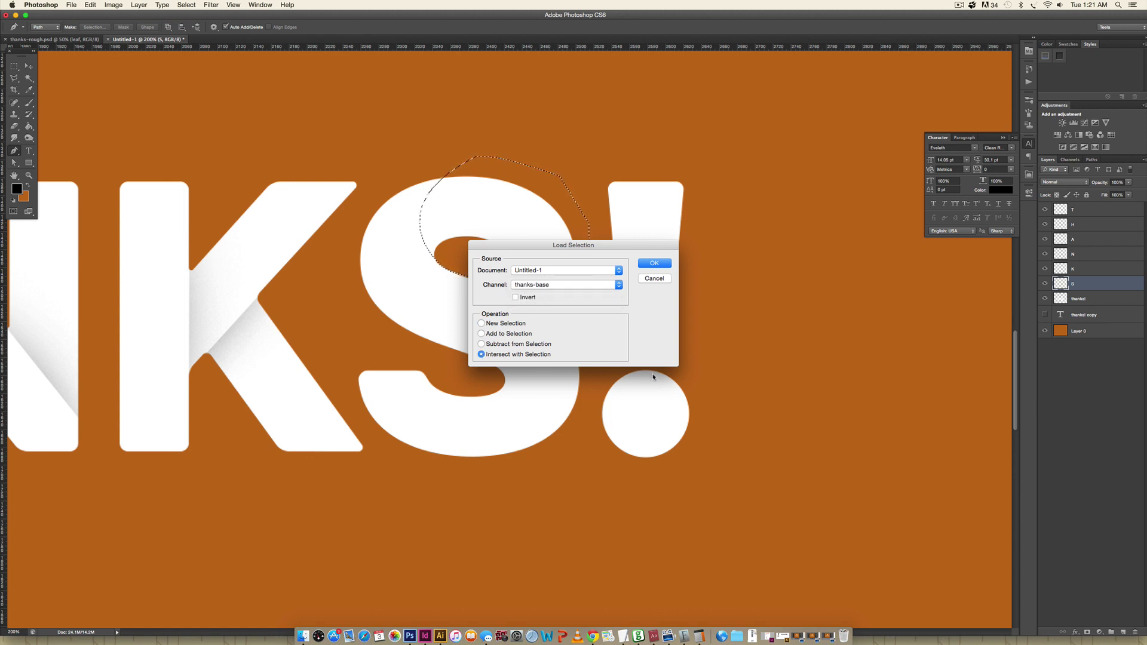
left_click(653, 263)
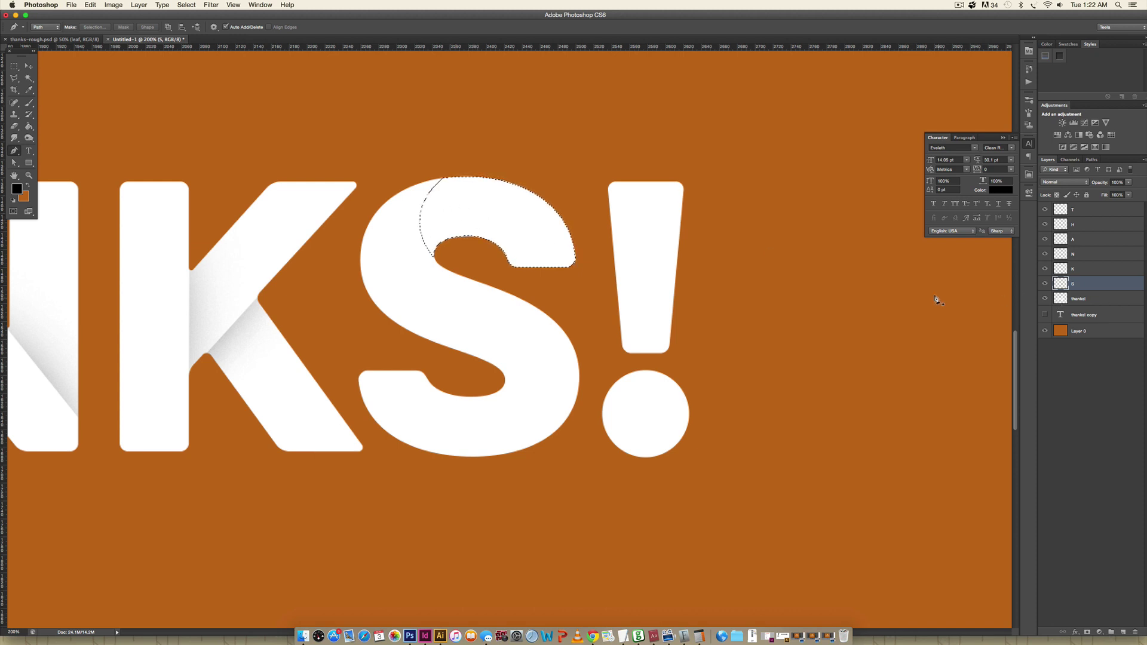
key("b")
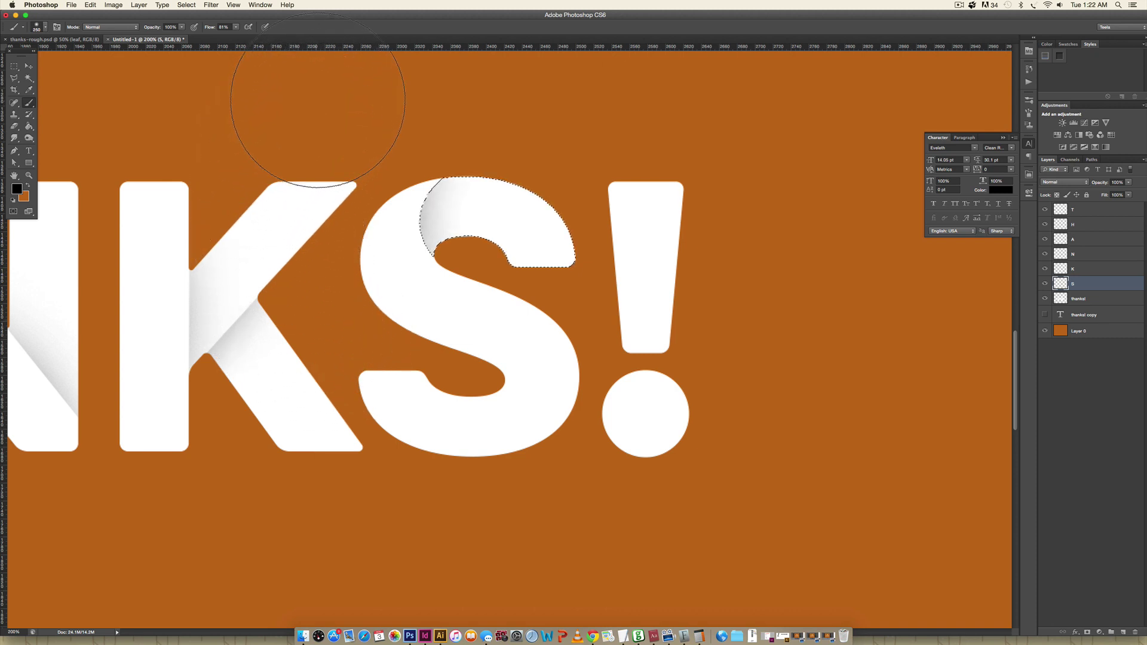
key("super+d")
Load Path 1 around the S's lower terminal as a selection and return to the layer list
left_click(1091, 160)
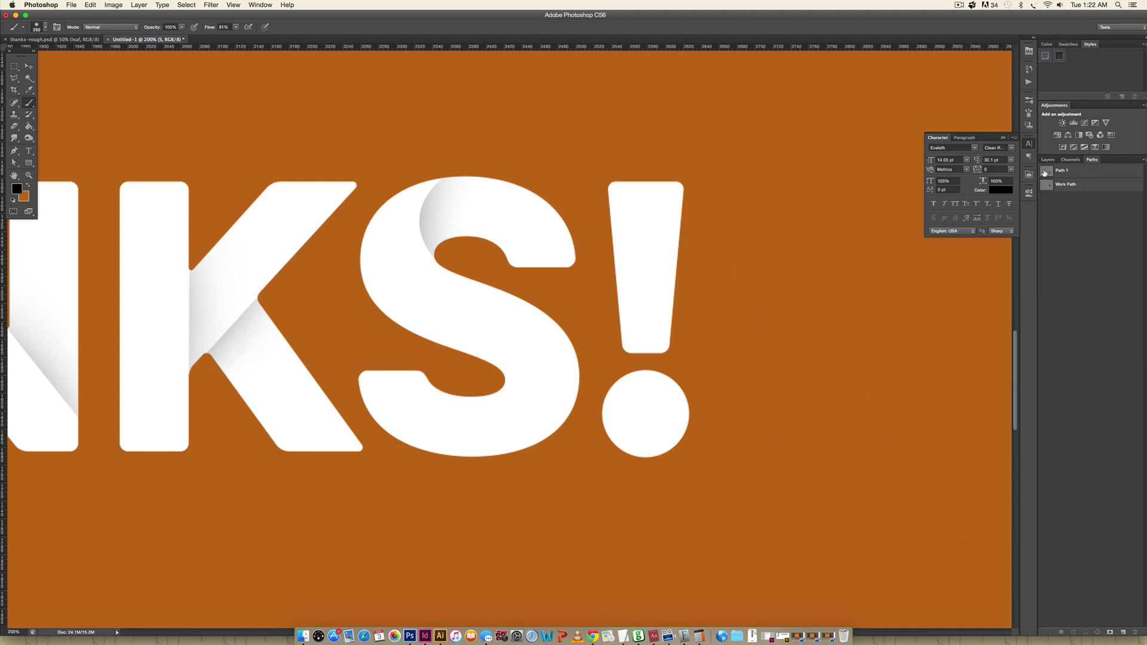
left_click(1045, 171, "super")
left_click(1048, 161)
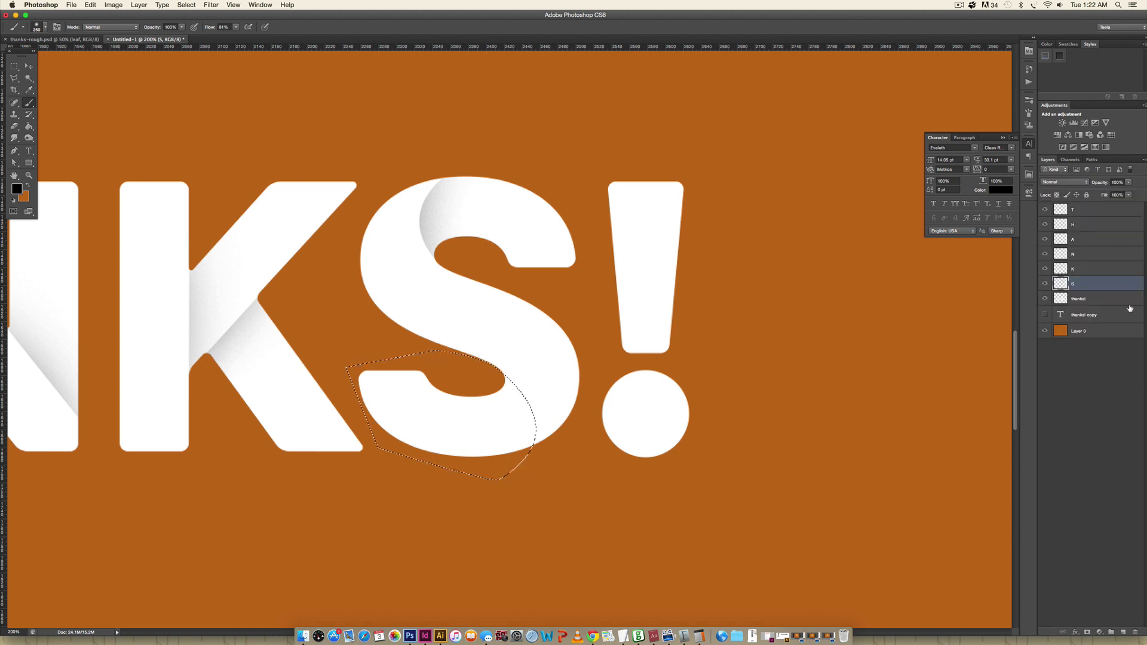
Intersect the selection with the thanks-base channel, brush soft black shading along the curved edge in the S's lower bowl, and deselect
left_click(187, 5)
left_click(203, 195)
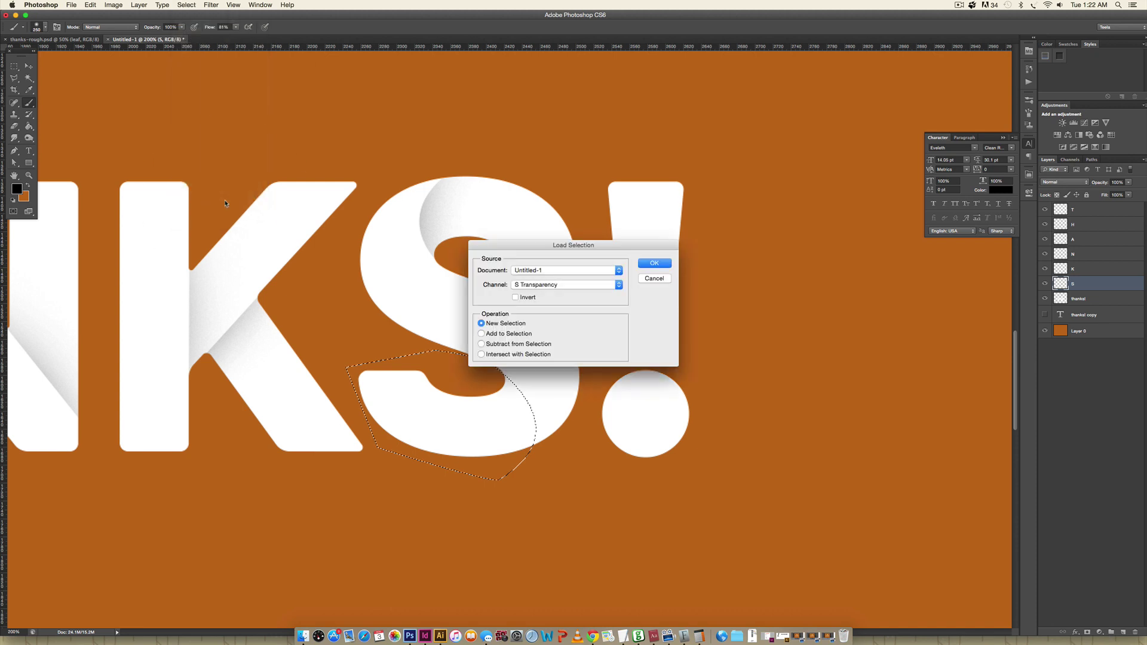
left_click(543, 285)
left_click(537, 298)
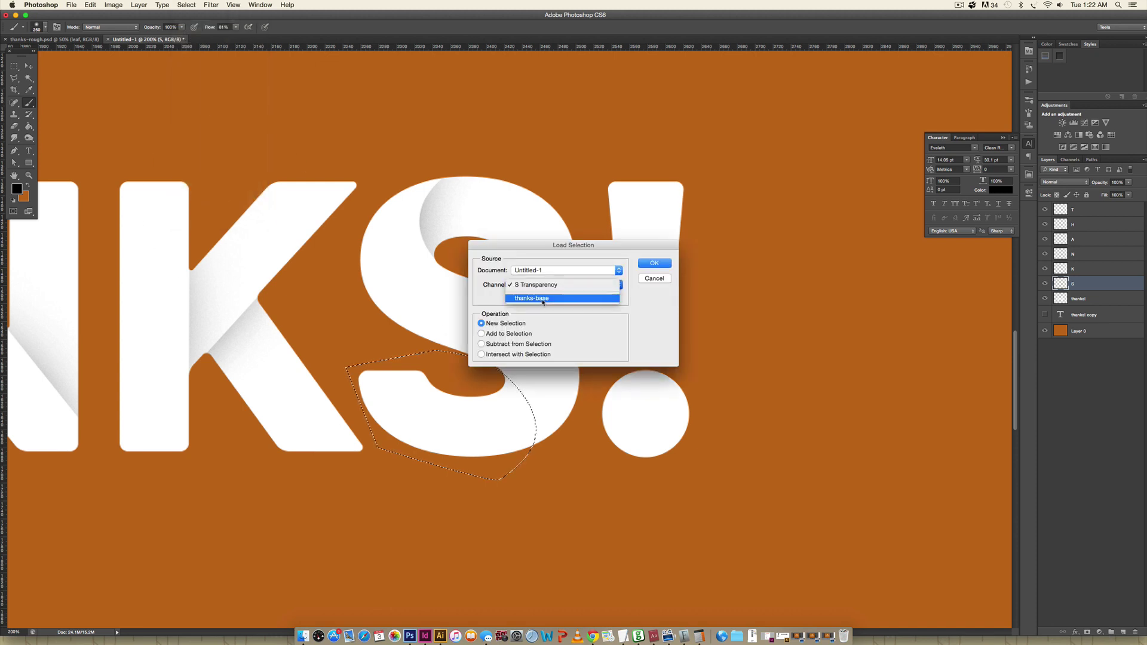
left_click(484, 354)
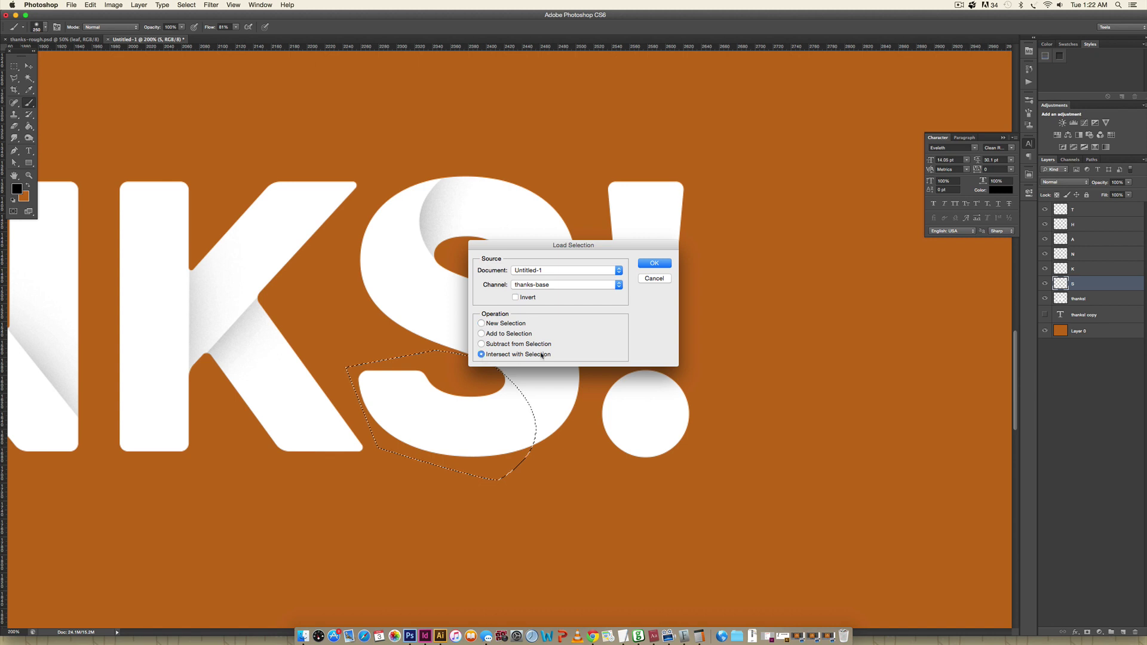
left_click(649, 266)
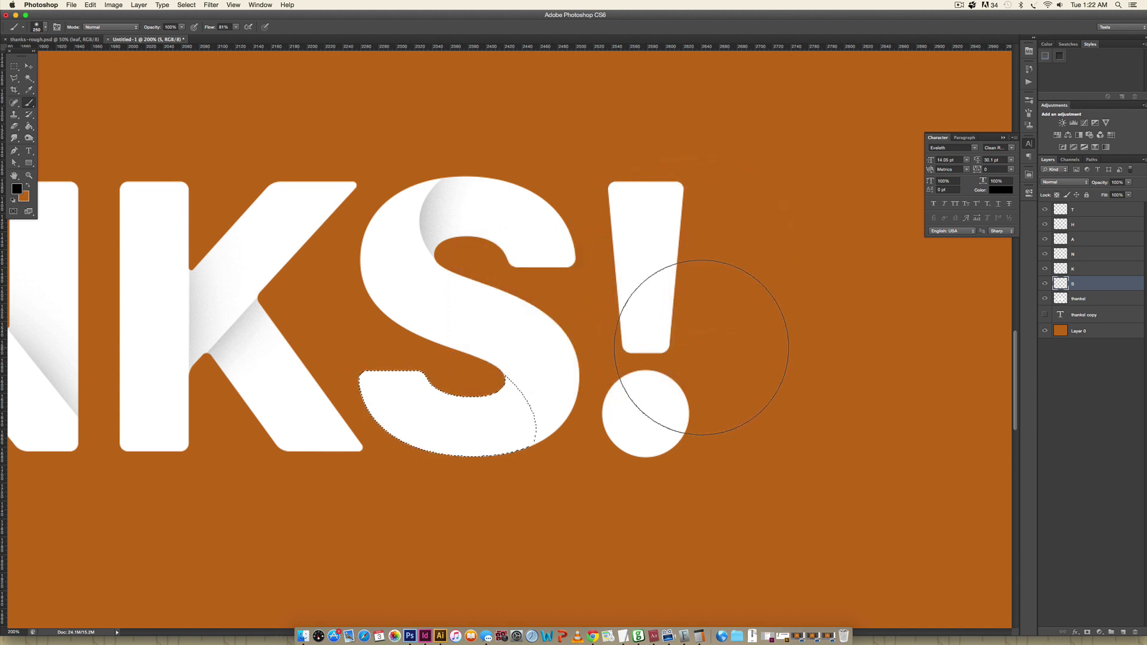
mouse_move(592, 276)
left_mouse_down()
mouse_move(655, 384)
mouse_move(660, 469)
left_mouse_up()
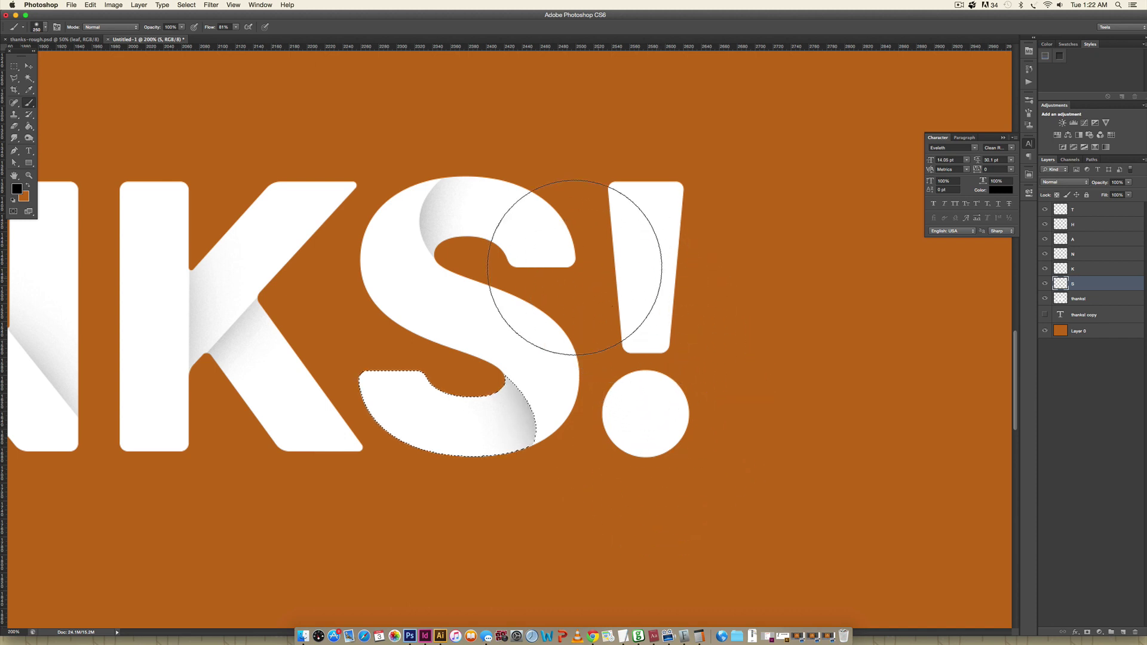
key("super+d")
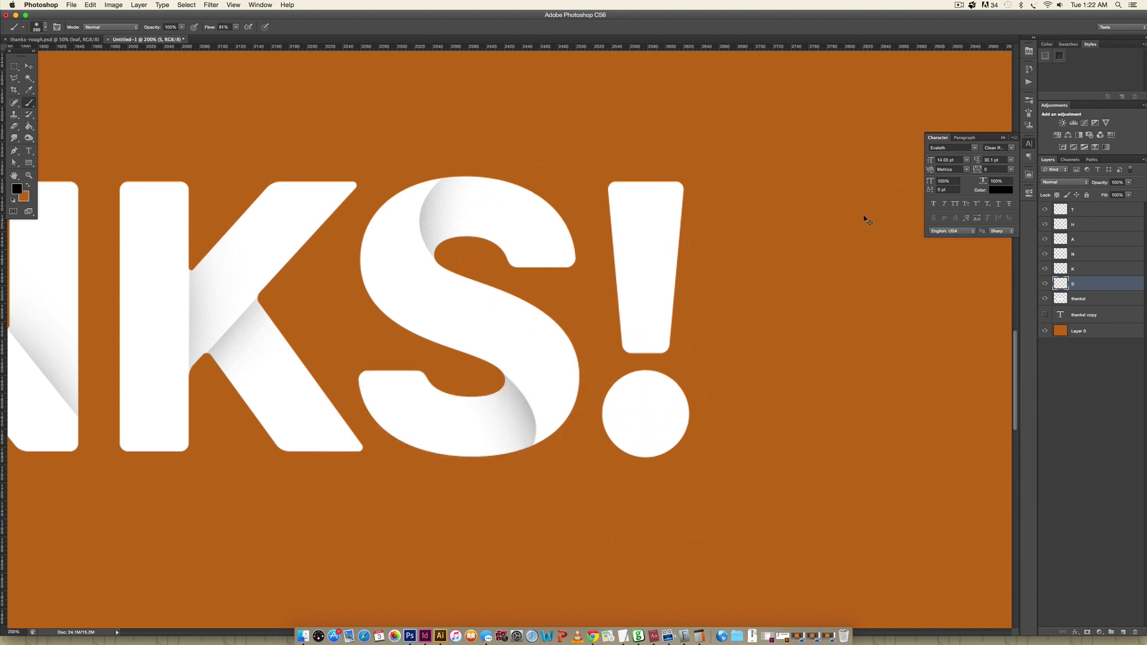
key("super+0")
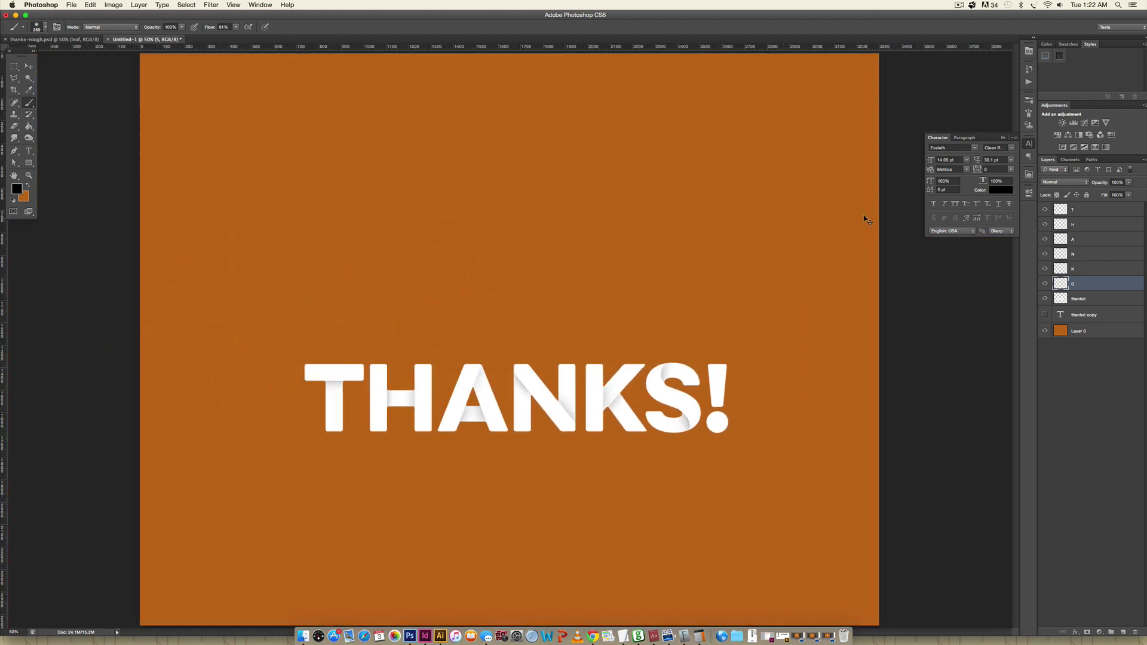
Make the thanks! lettering layer active and load its outline as a selection
key("super+equal")
key("super+equal")
key("super+equal")
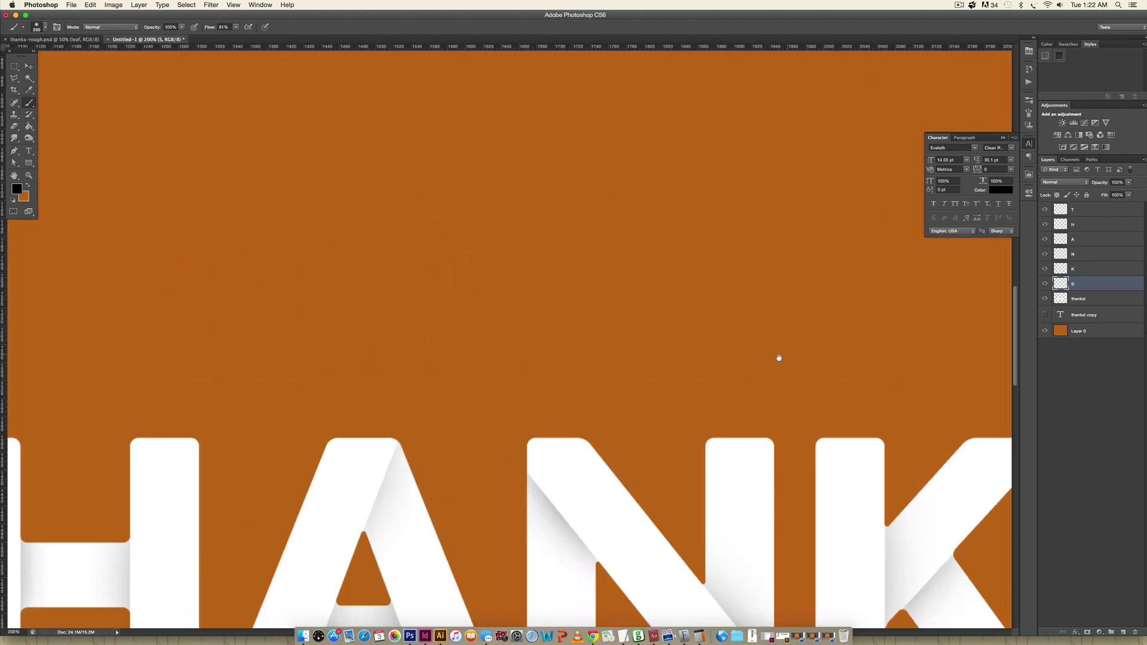
left_click_drag(779, 357, 643, 267)
scroll(643, 267, "right", 10)
scroll(642, 267, "down", 4)
key("super+r")
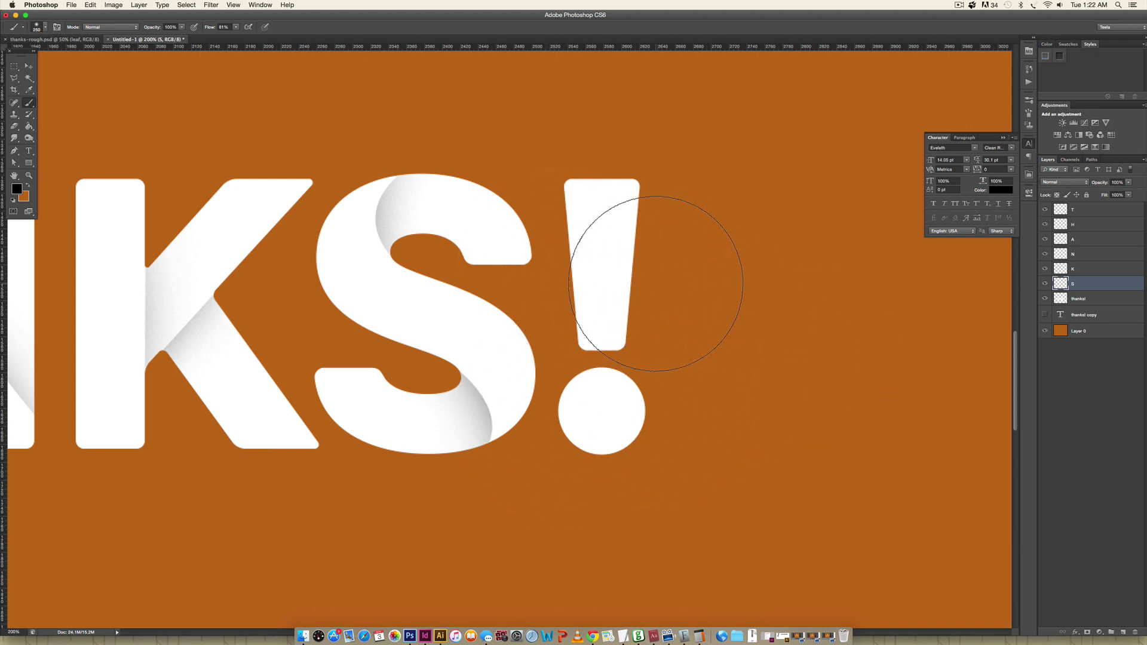
key("v")
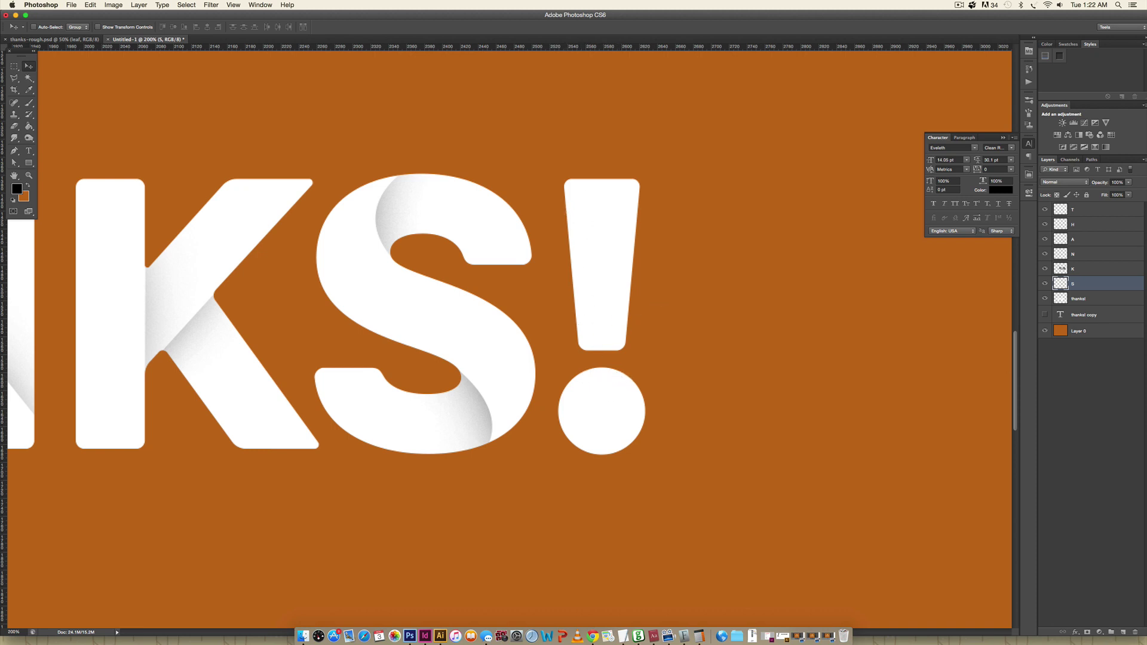
left_click(1092, 299)
left_click(1061, 298, "super")
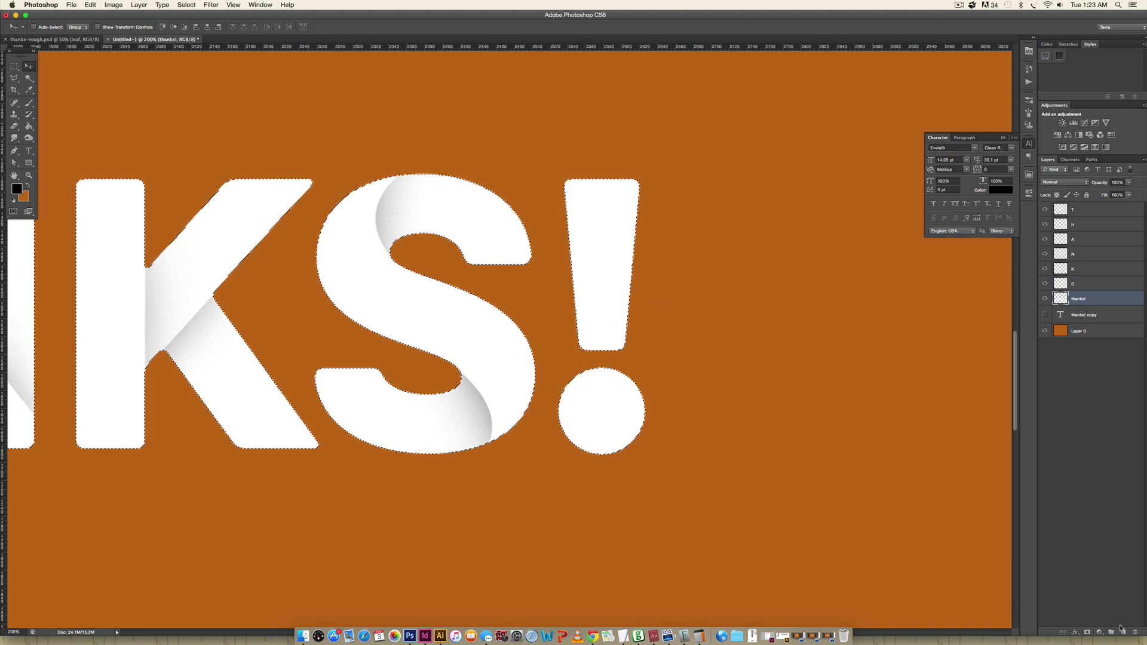
Create a new layer above the thanks! layer and name it "!"
left_click(1123, 632)
double_click(1079, 298)
type("!")
key("Return")
Subtract the K, the S and the exclamation mark's upper bar from the selection, keeping the dot selected
key("m")
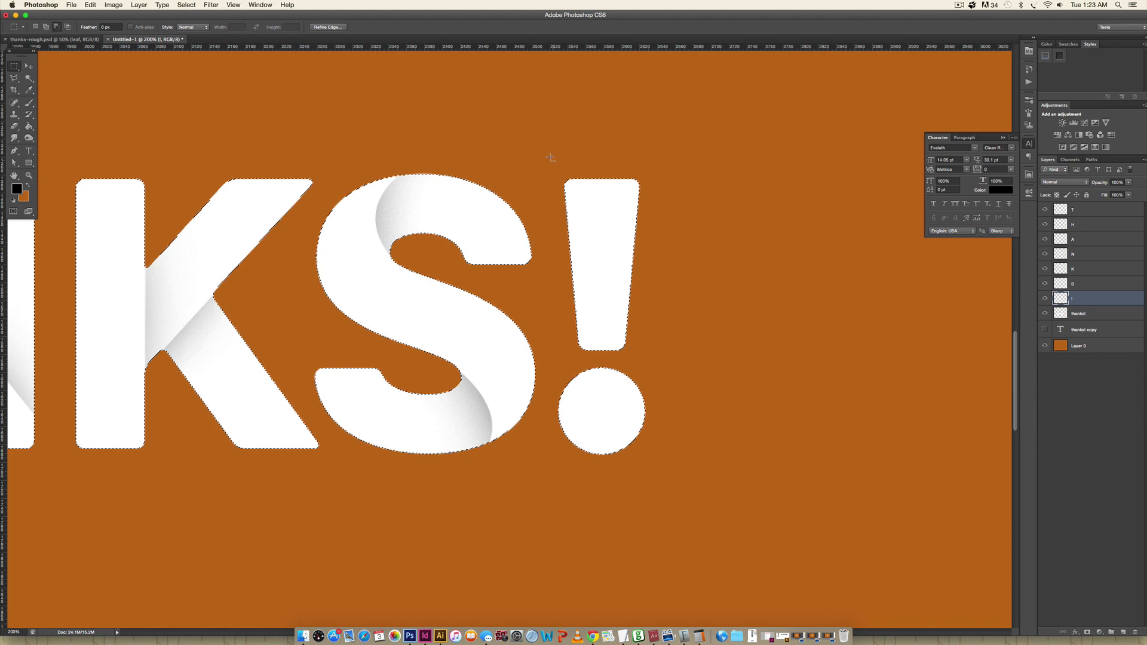
left_click_drag(547, 128, 24, 487)
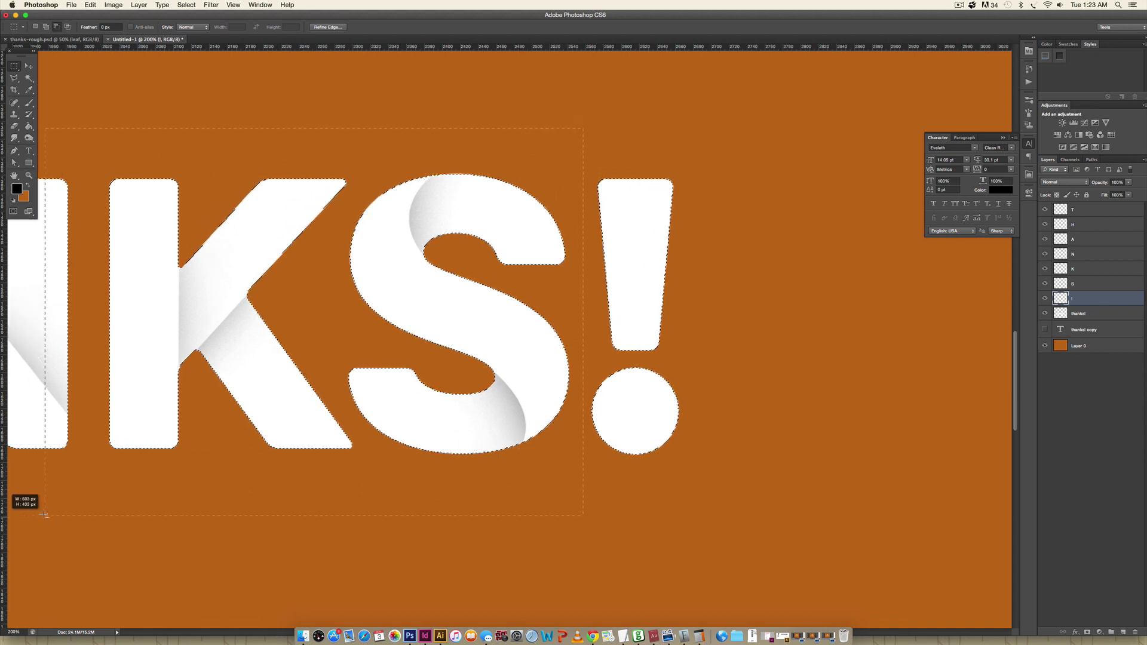
left_click_drag(585, 130, 730, 357)
Brush soft black shading across the upper part of the exclamation mark's dot and deselect
key("b")
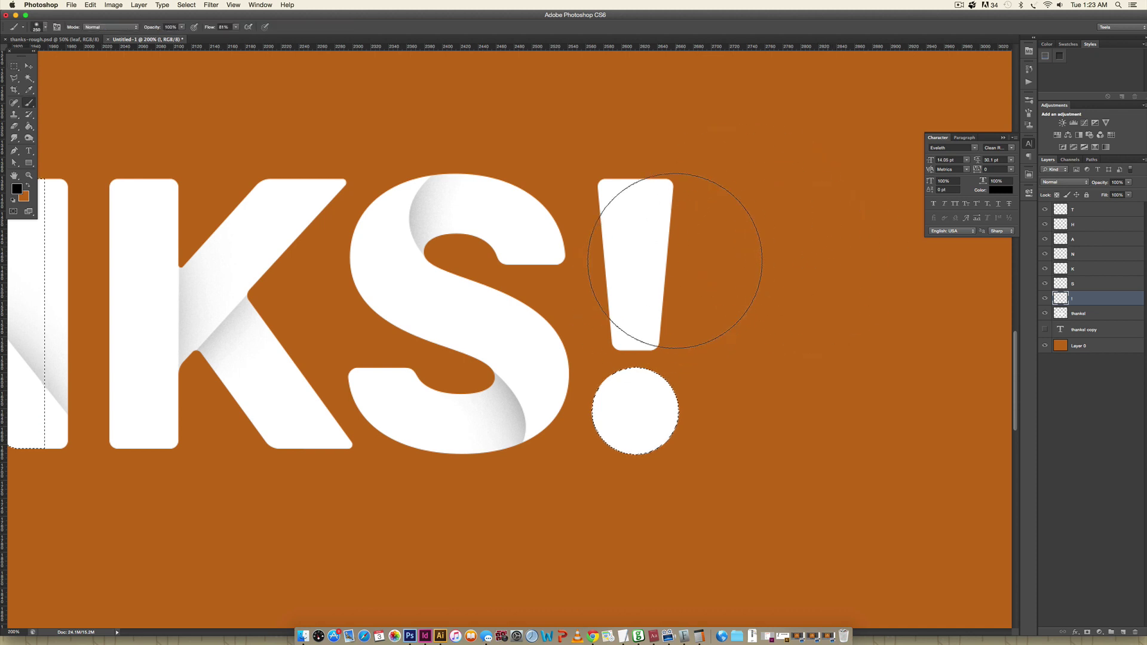
mouse_move(616, 243)
left_mouse_down()
mouse_move(705, 231)
mouse_move(602, 230)
left_mouse_up()
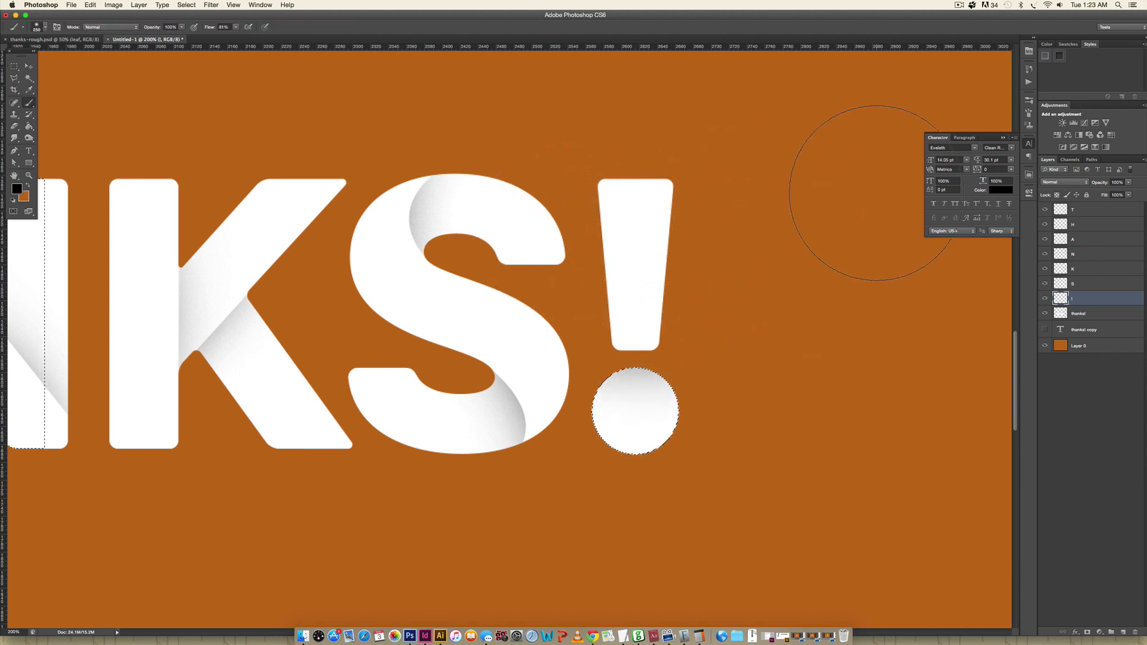
key("ctrl+d")
key("super+minus")
key("super+minus")
key("super+minus")
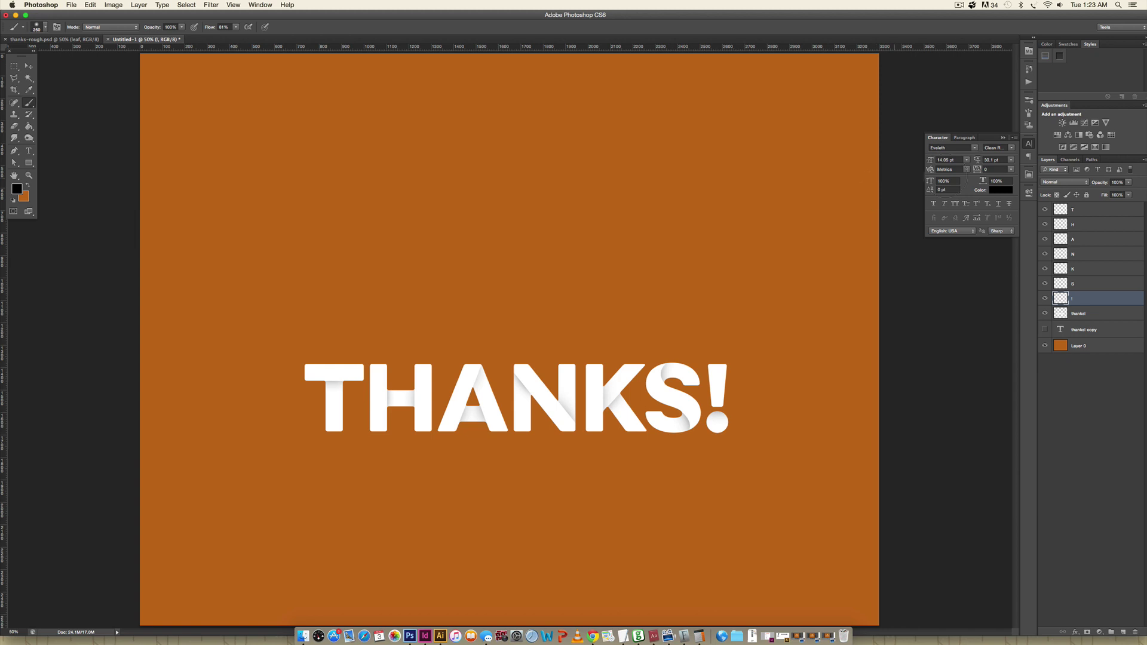
Switch to Illustrator, copy the orange maple leaf, and return to the lettering document in Photoshop
key("v")
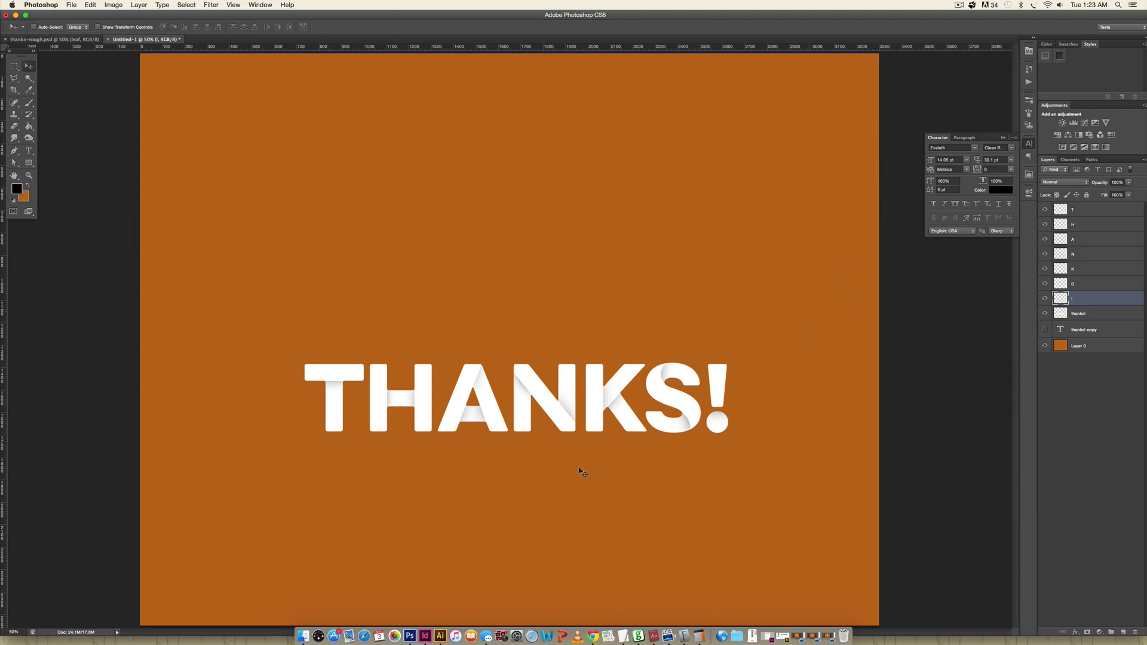
left_click(441, 636)
left_click(561, 285)
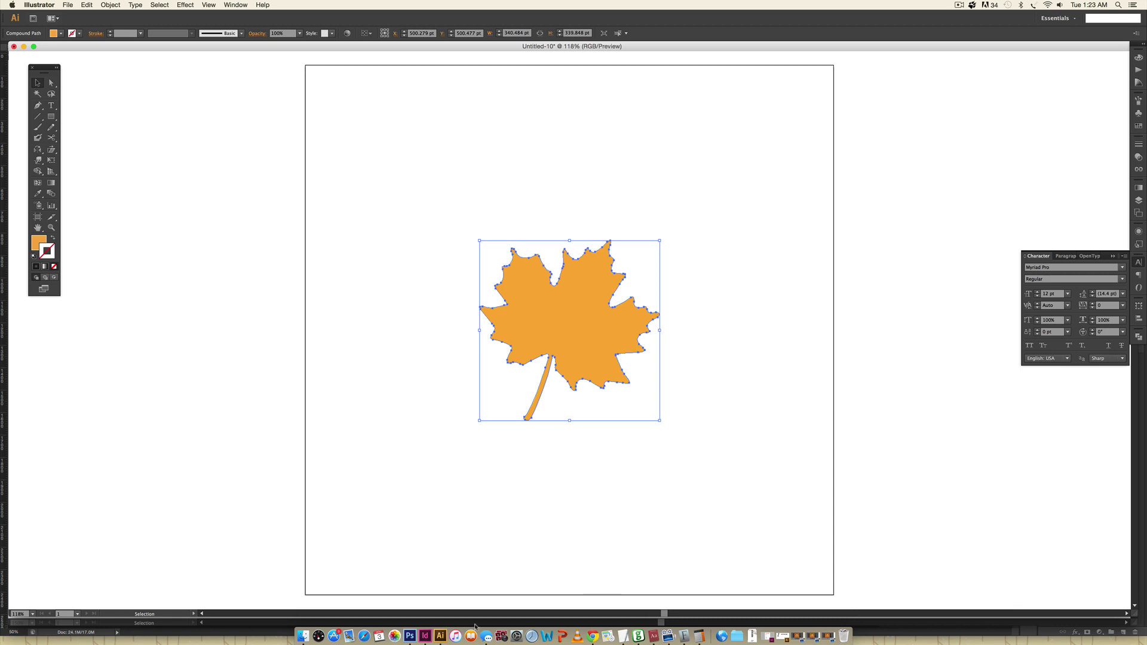
left_click(410, 636)
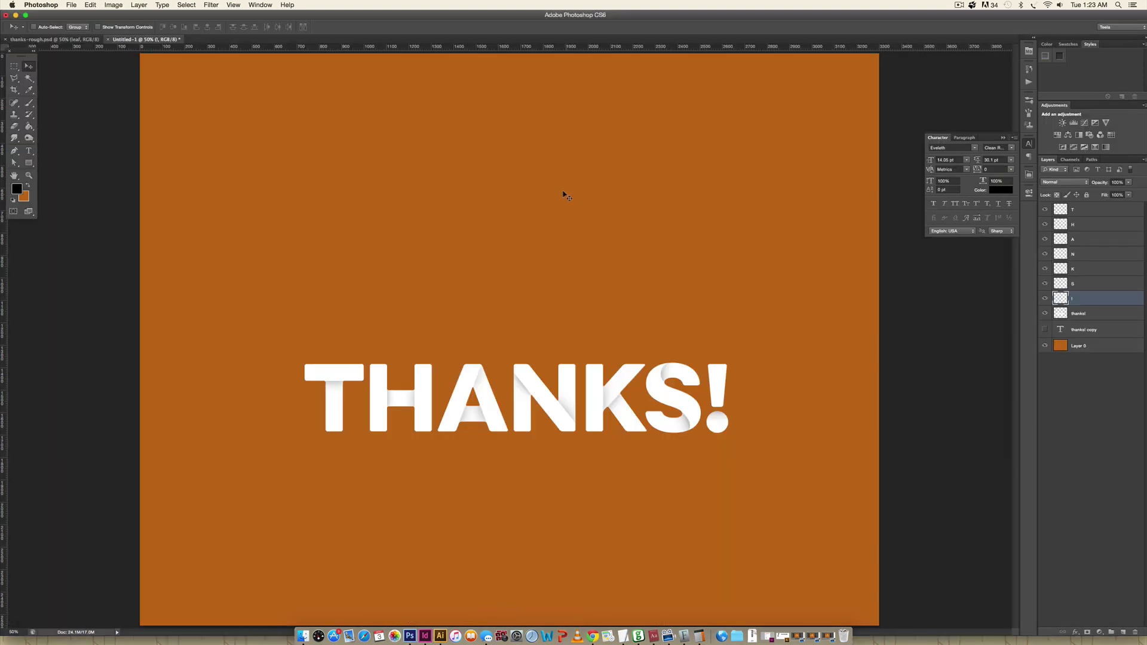
Paste the maple leaf as a Smart Object above the T layer
left_click(1109, 211)
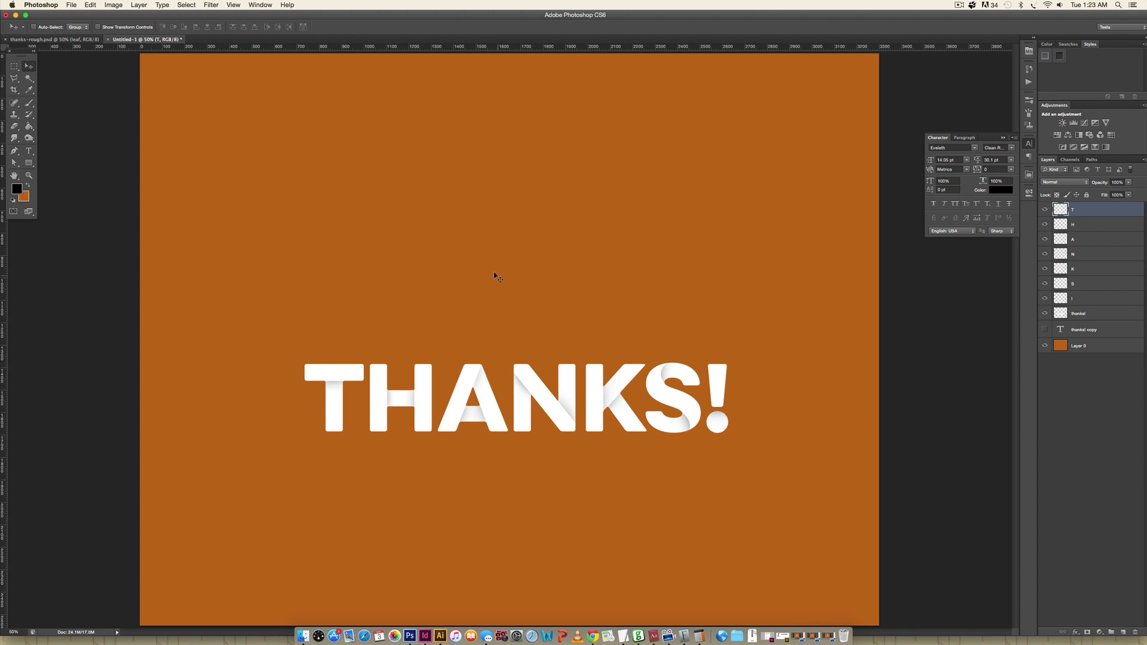
key("super+v")
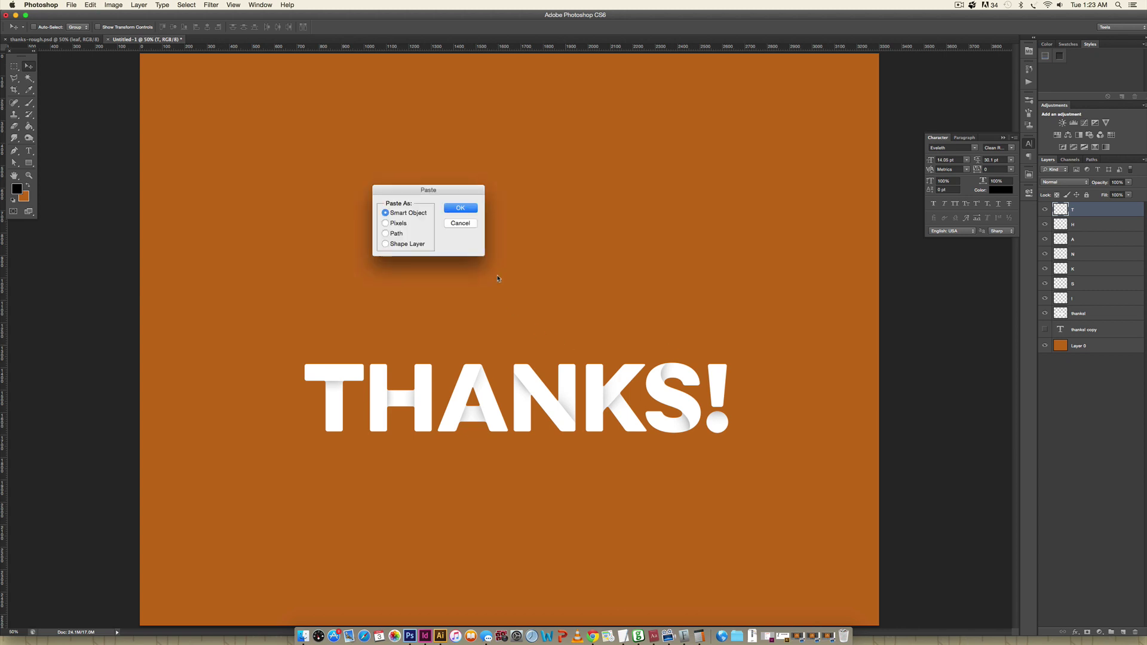
left_click(461, 208)
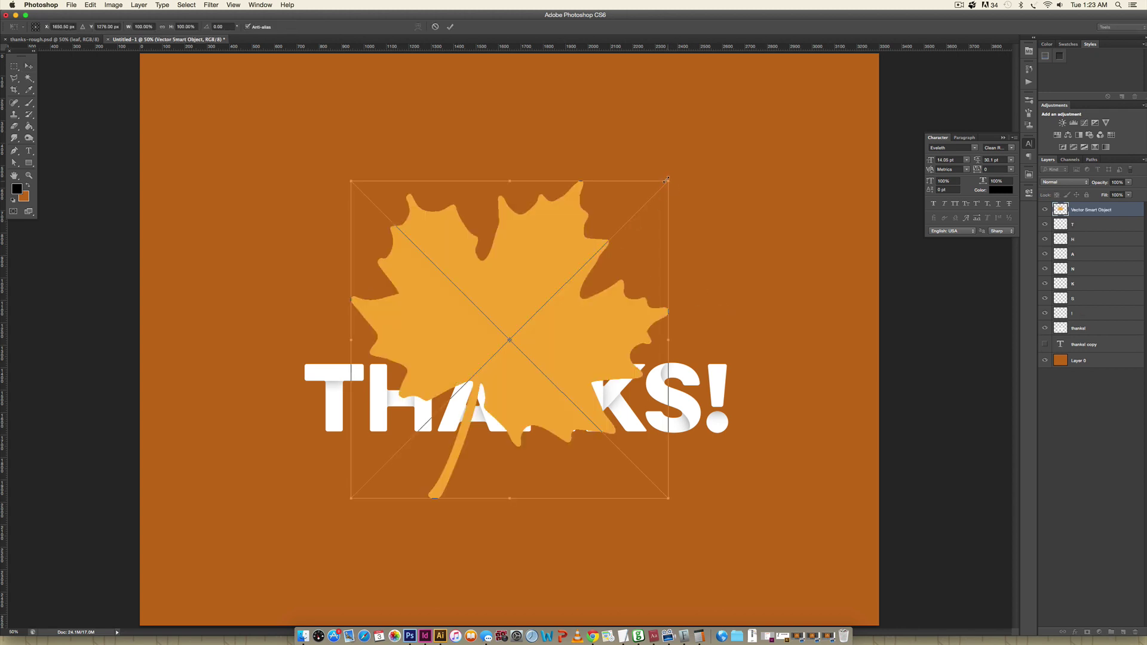
Scale the maple leaf down to about half its size and place it above the THANKS! lettering
left_click_drag(667, 179, 624, 187)
left_click_drag(584, 267, 599, 234)
left_click_drag(637, 153, 624, 169)
key("Return")
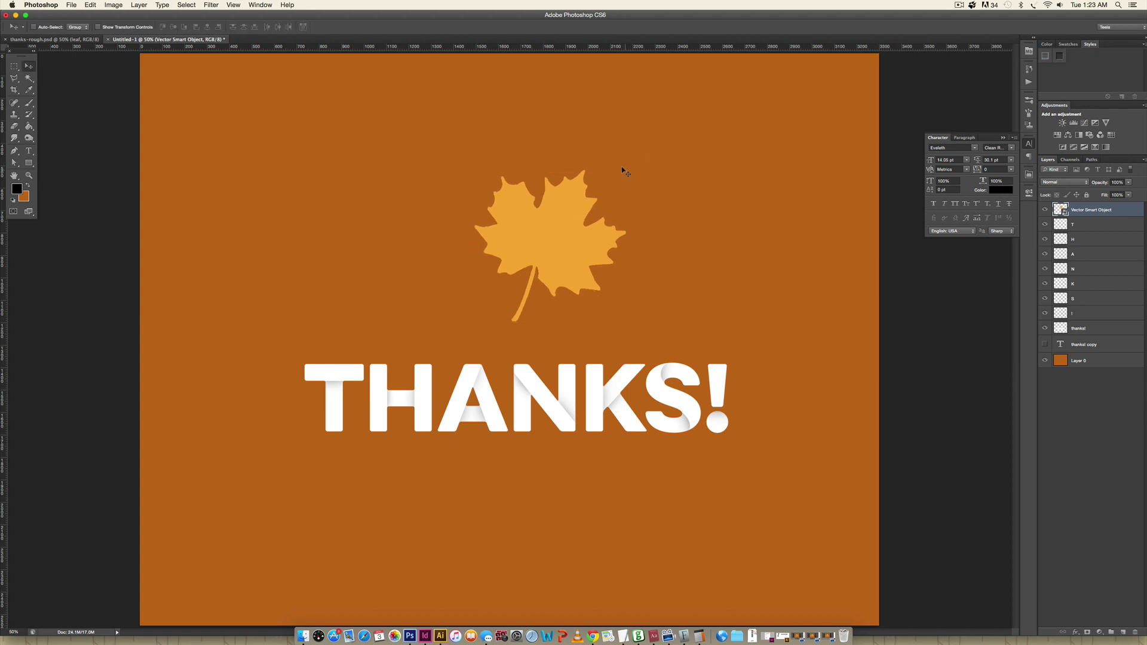
Nudge the maple leaf slightly left and place the watercolor texture soft-18.png from the soft set's transparent-pngs folder above it
left_click_drag(590, 253, 585, 255)
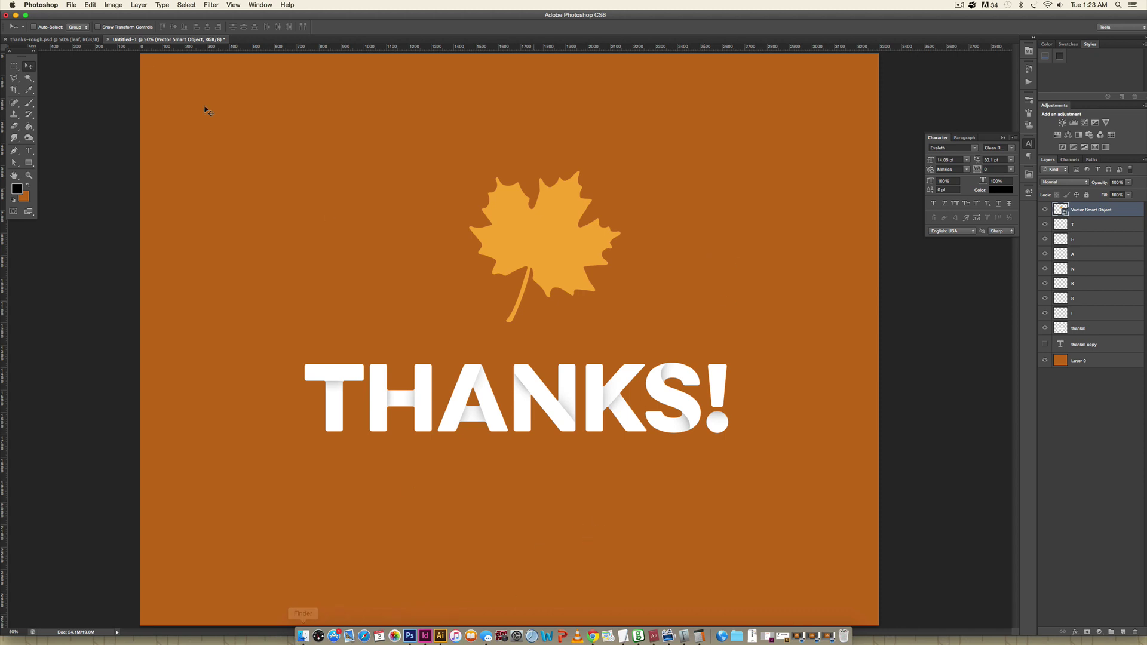
left_click(90, 6)
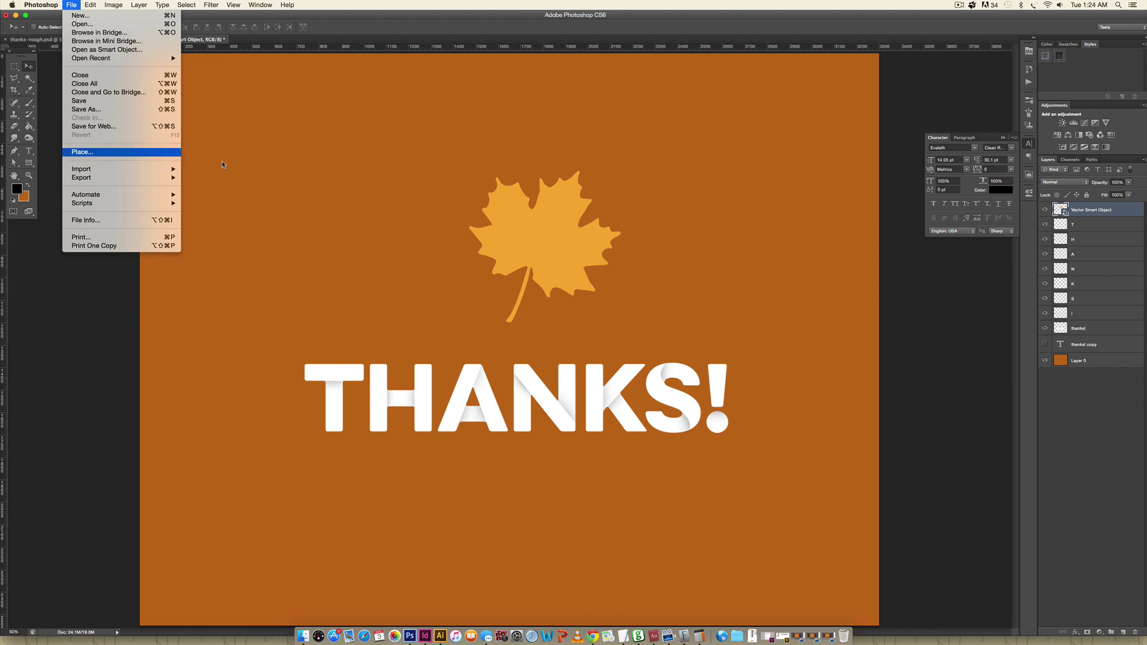
left_click(467, 166)
key("super+shift+p")
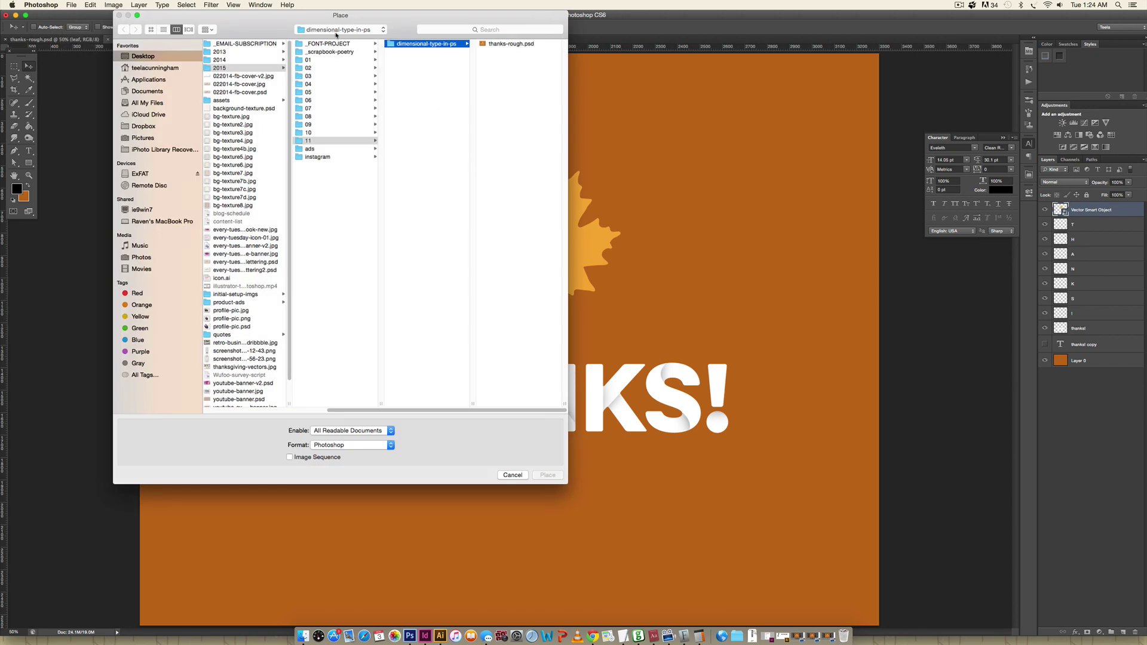
left_click(337, 30)
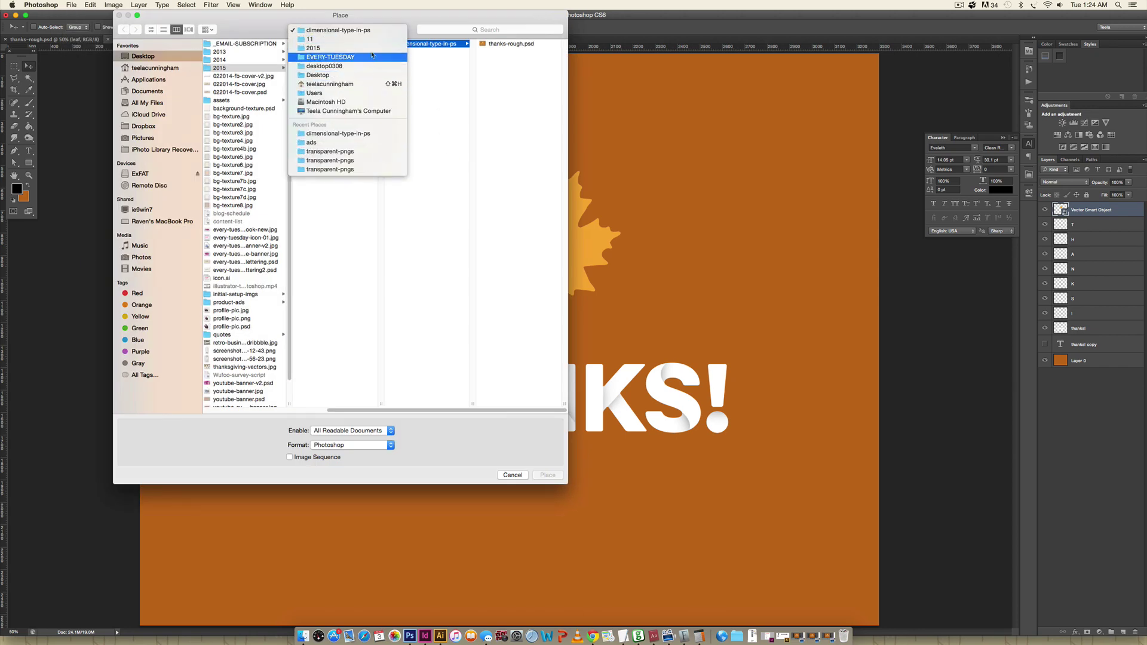
left_click(341, 152)
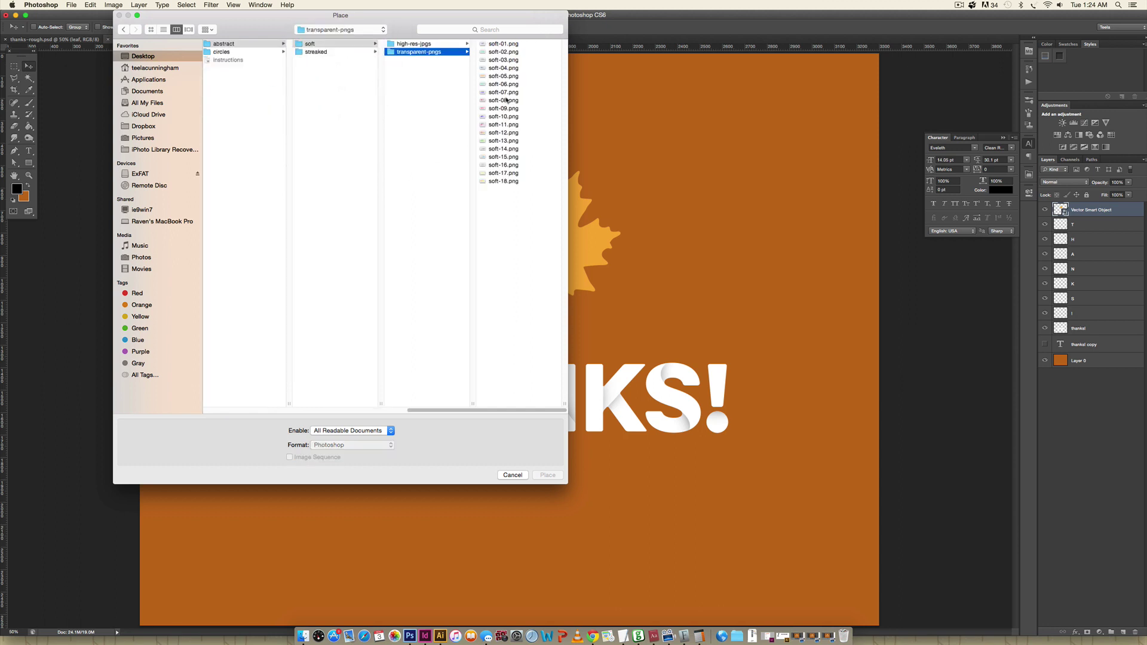
left_click(504, 181)
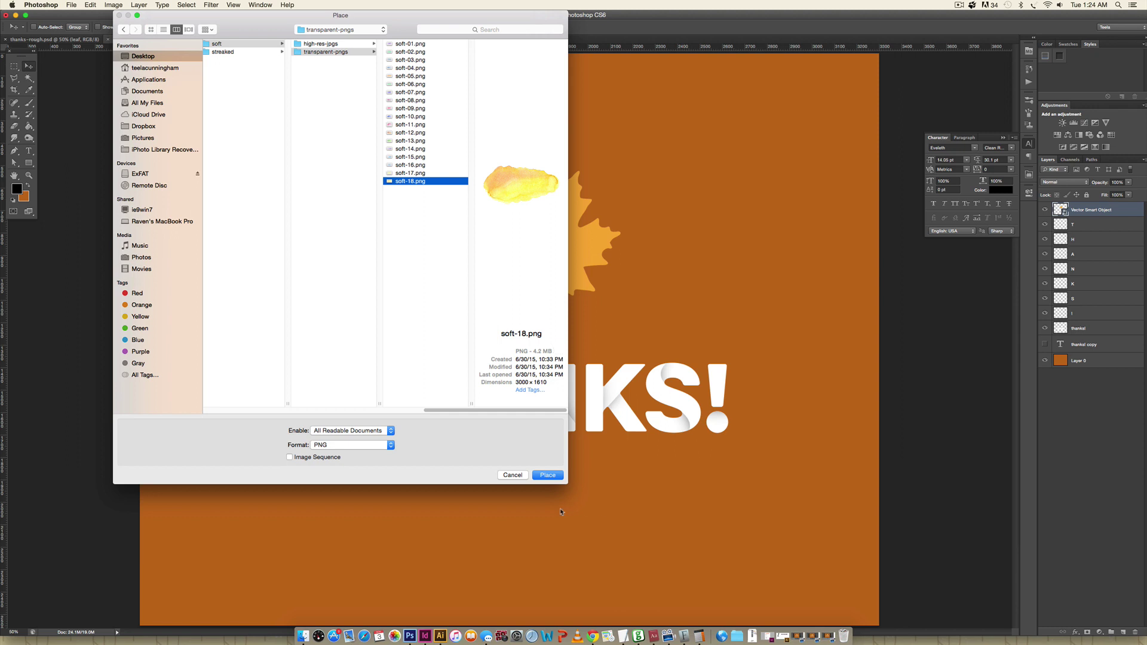
left_click(555, 477)
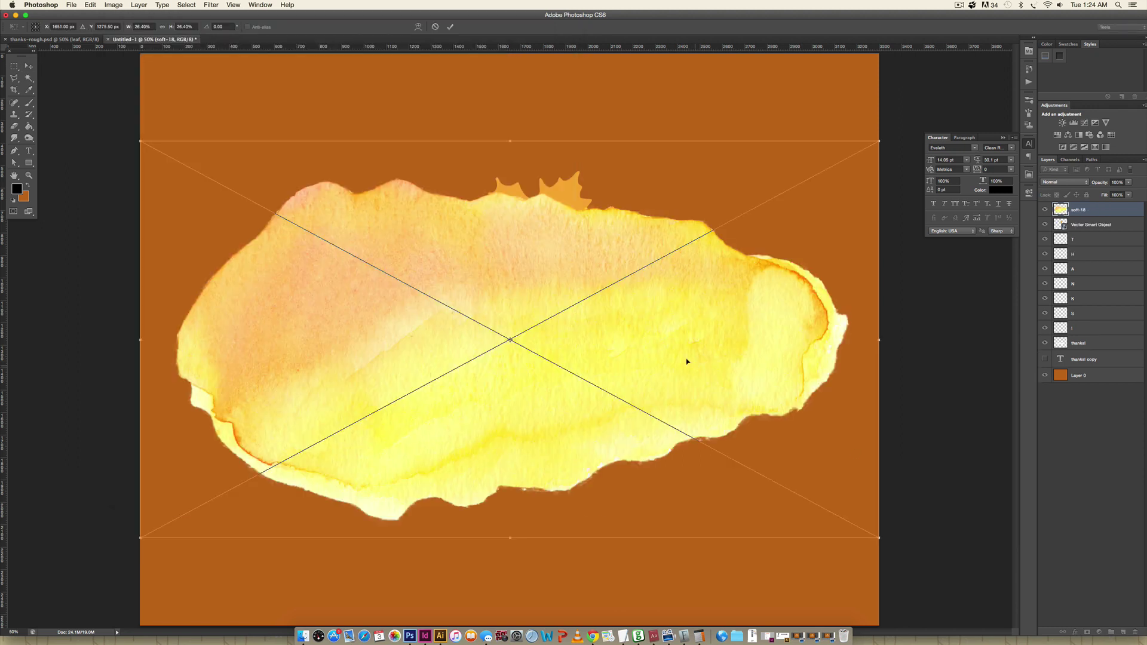
Scale the soft-18 watercolor texture down, position it to cover the maple leaf, and clip it to the leaf layer
left_click_drag(879, 136, 717, 225)
left_click_drag(660, 269, 747, 161)
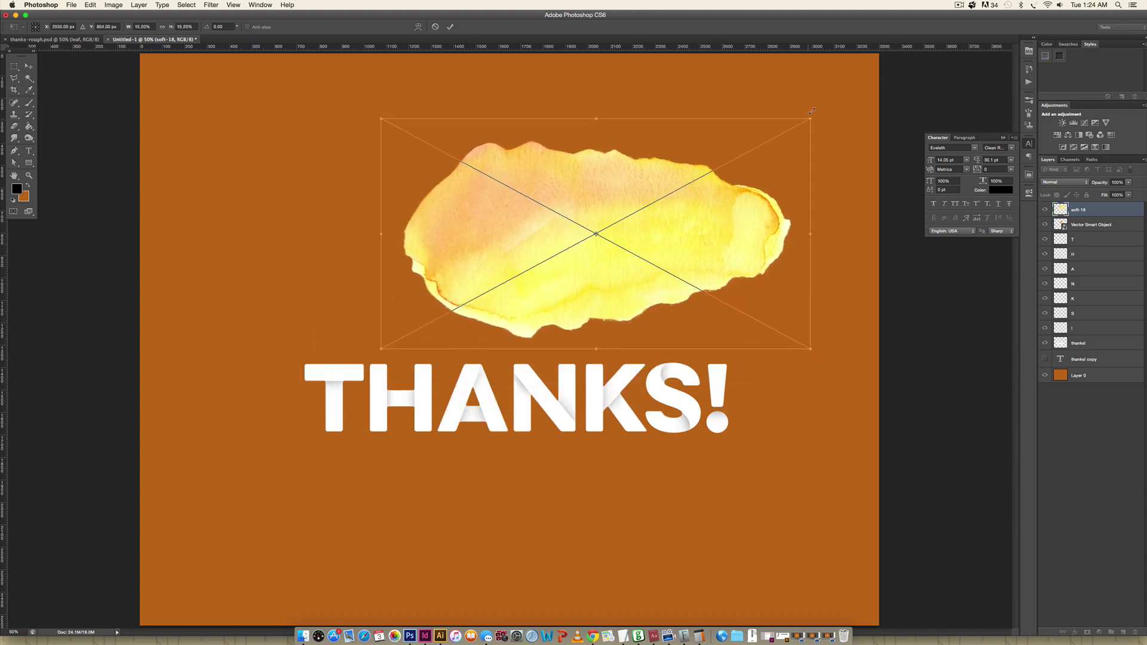
left_click_drag(810, 112, 818, 106)
key("Return")
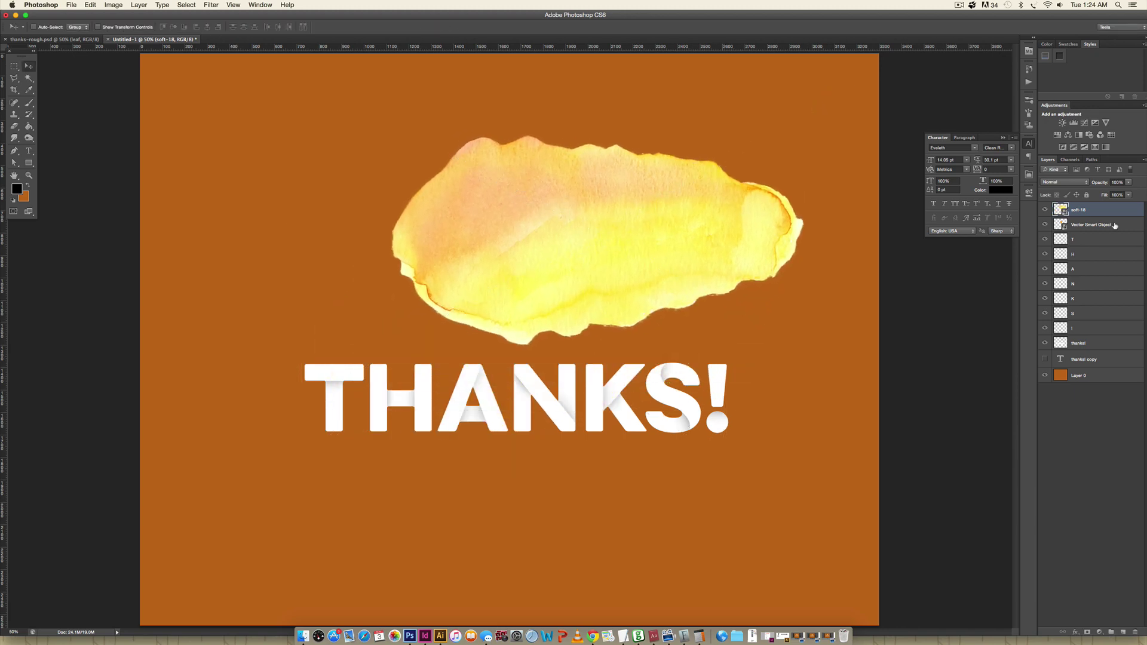
right_click(1105, 211)
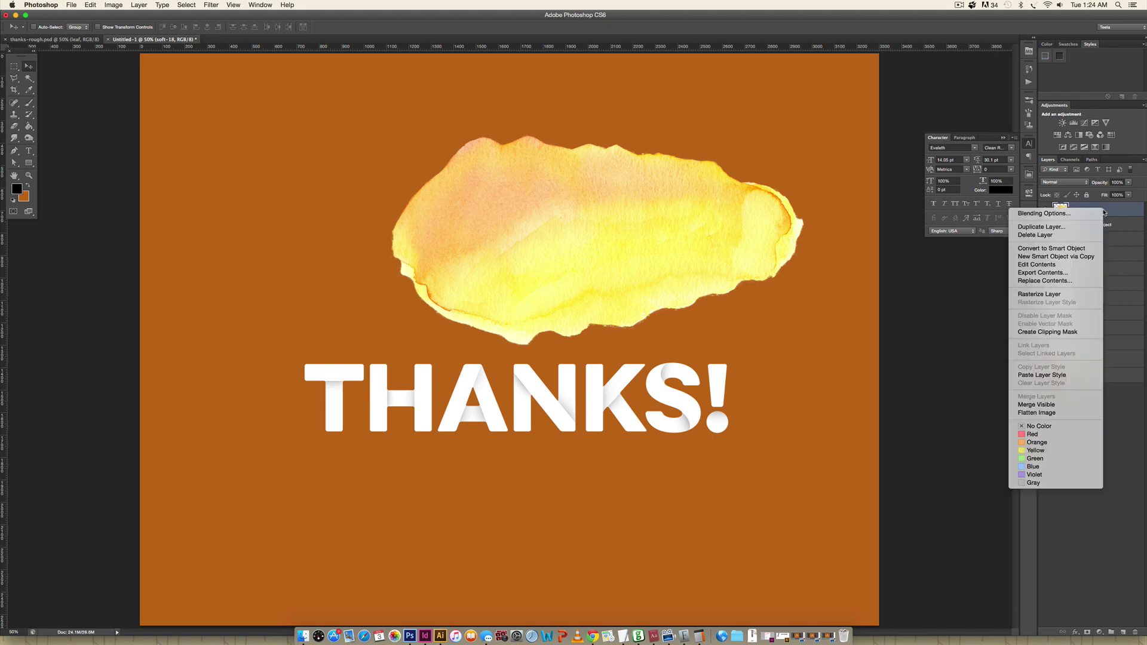
left_click(1094, 332)
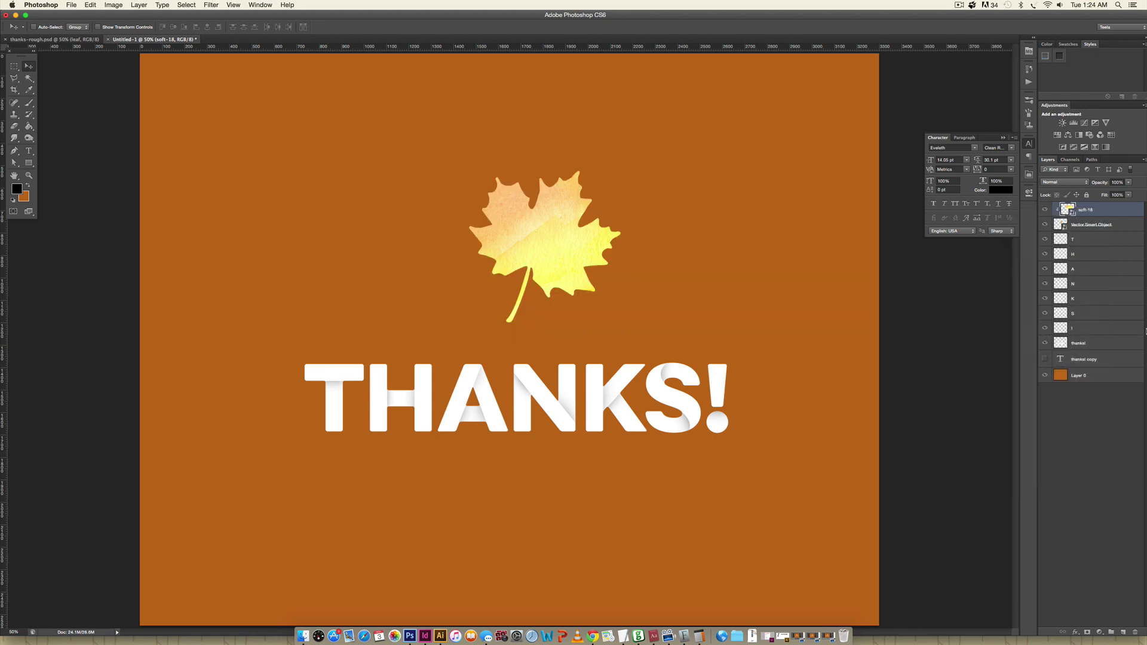